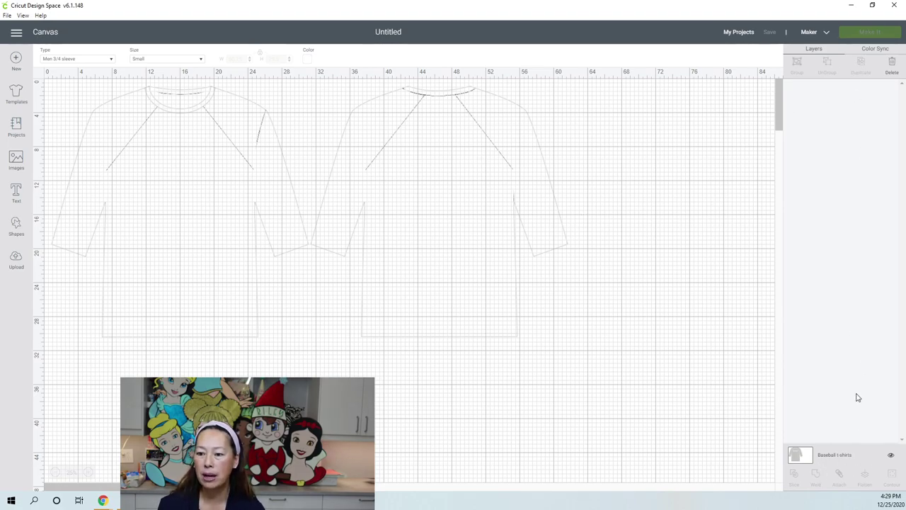
- Hide the baseball T-shirt template from the canvas and browse the ready-made projects in all categories
{"action": "left_click", "coordinate": [892, 457]}
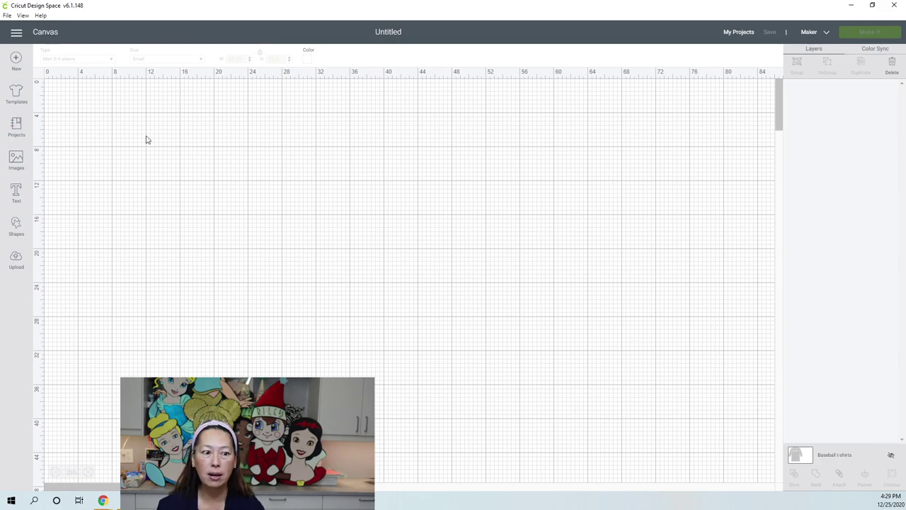
{"action": "left_click", "coordinate": [17, 129]}
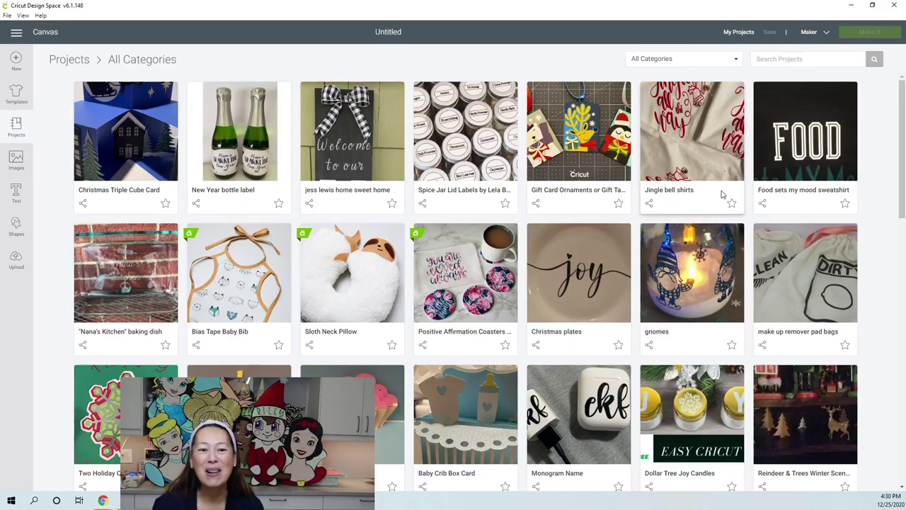
{"action": "scroll", "coordinate": [552, 184], "scroll_direction": "down", "scroll_amount": 1}
{"action": "scroll", "coordinate": [556, 200], "scroll_direction": "down", "scroll_amount": 2}
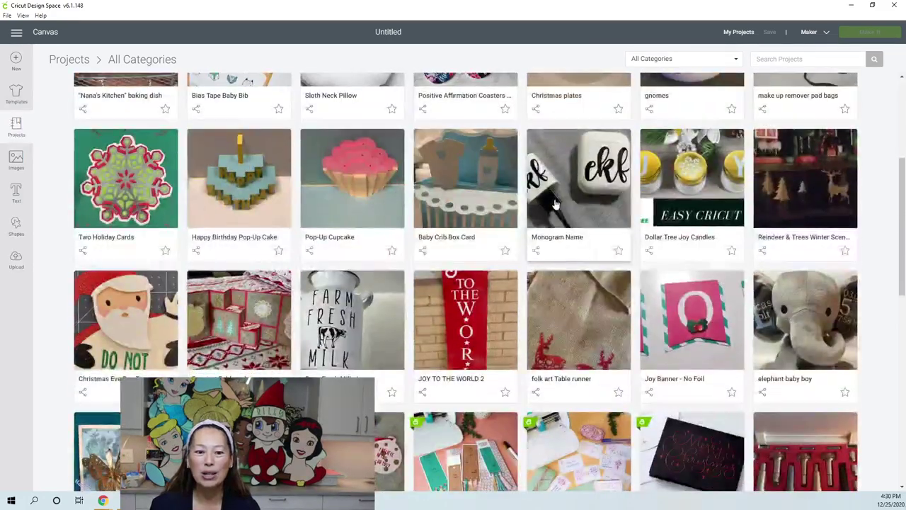
{"action": "scroll", "coordinate": [694, 300], "scroll_direction": "down", "scroll_amount": 2}
{"action": "scroll", "coordinate": [693, 300], "scroll_direction": "down", "scroll_amount": 1}
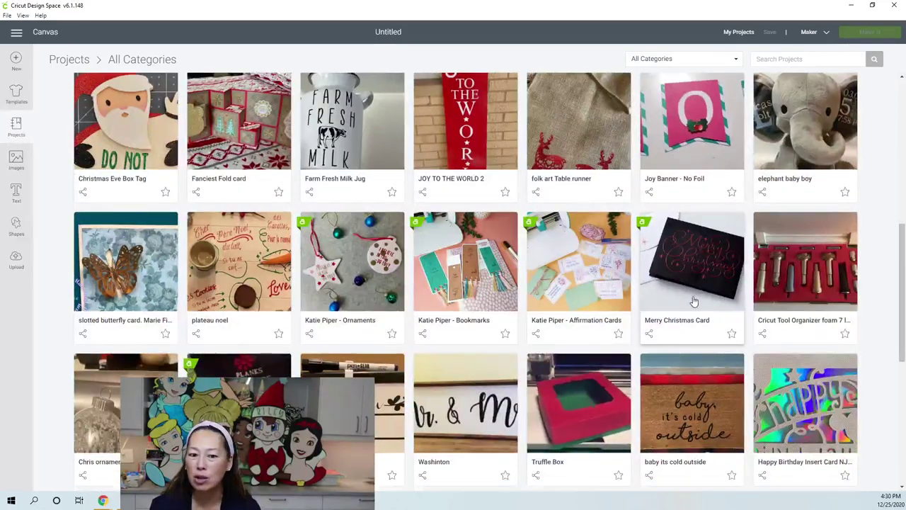
{"action": "scroll", "coordinate": [694, 299], "scroll_direction": "up", "scroll_amount": 4}
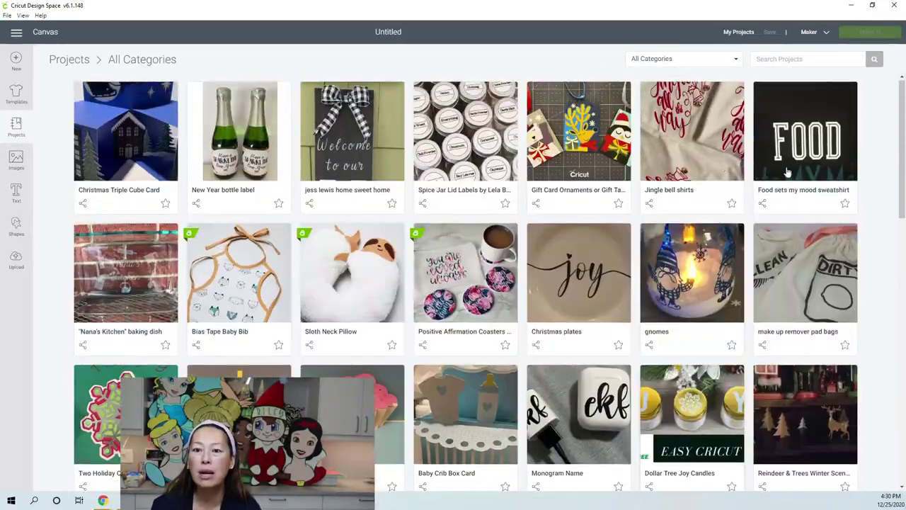
- Search the projects for "party hat" and open the pink pom-pom Celebrate Party Hat project for customizing on the canvas
{"action": "left_click", "coordinate": [828, 59]}
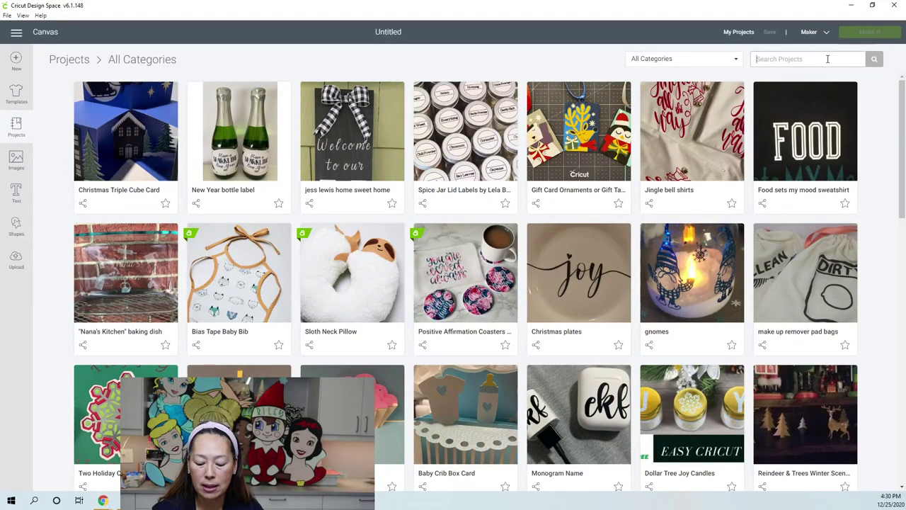
{"action": "type", "text": "party hat"}
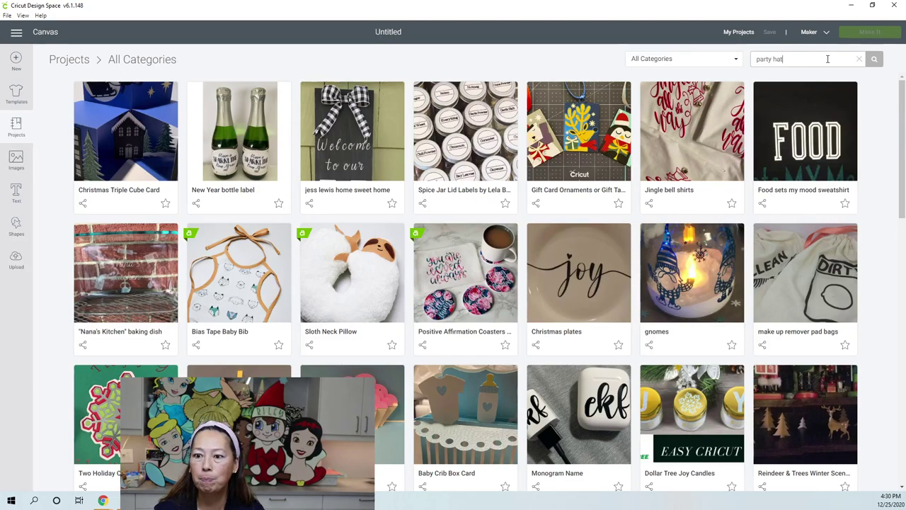
{"action": "key", "text": "Return"}
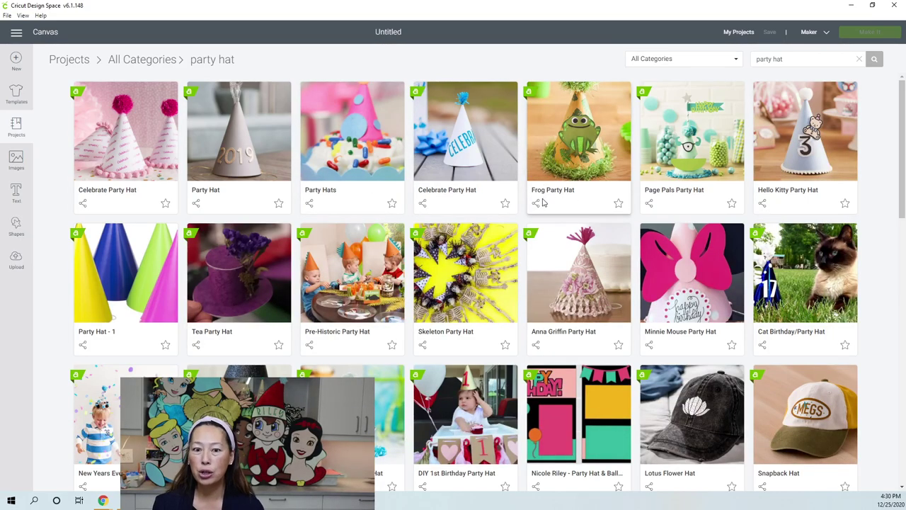
{"action": "scroll", "coordinate": [543, 206], "scroll_direction": "down", "scroll_amount": 2}
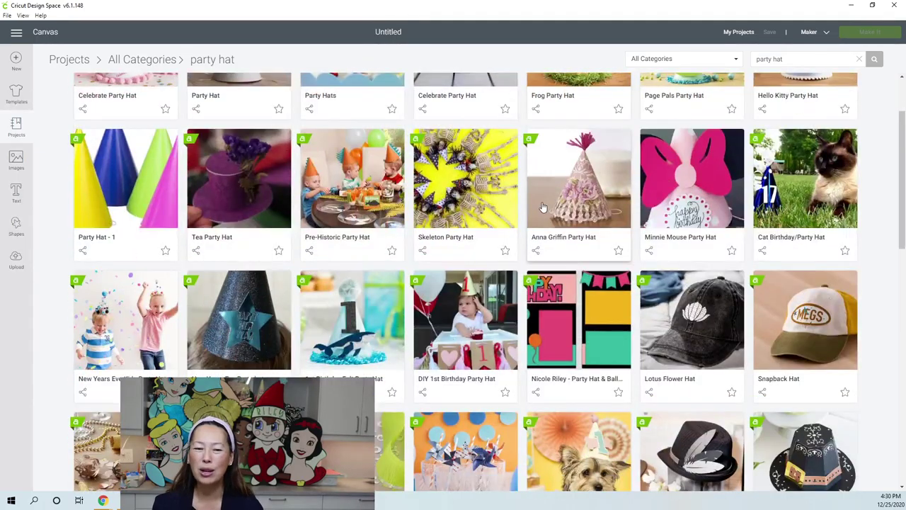
{"action": "scroll", "coordinate": [543, 205], "scroll_direction": "up", "scroll_amount": 3}
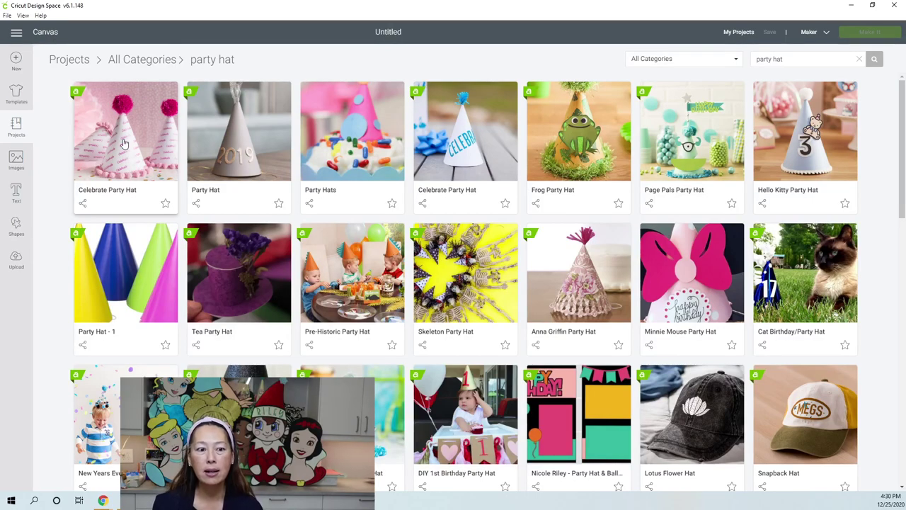
{"action": "left_click", "coordinate": [123, 142]}
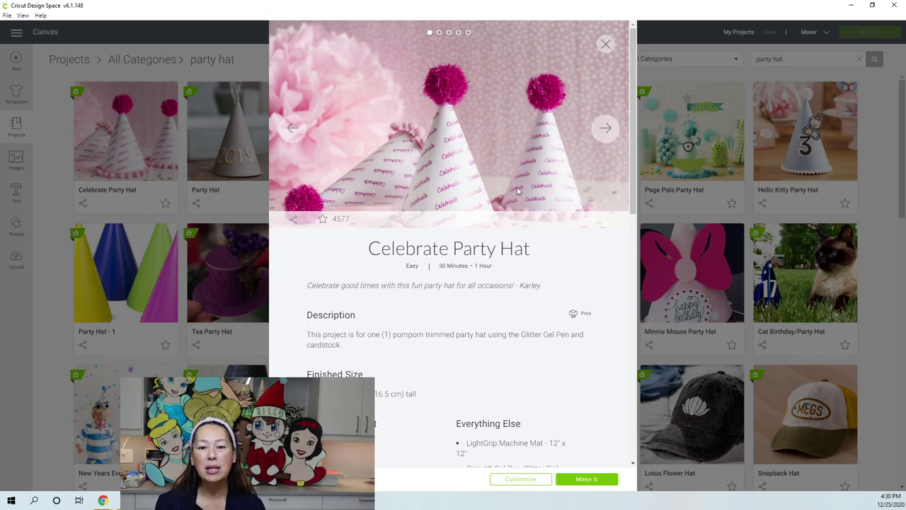
{"action": "left_click", "coordinate": [522, 480]}
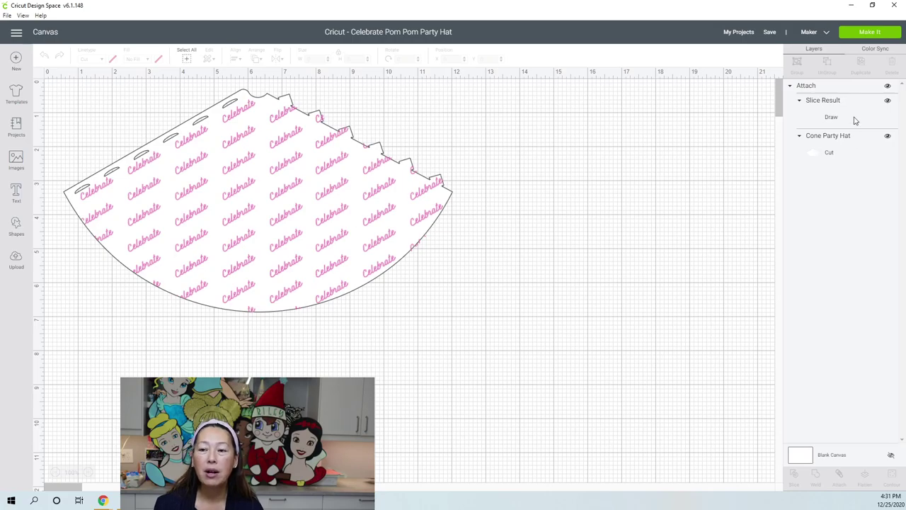
- Examine the hat's cut and draw layers by selecting each and toggling the visibility of the Slice Result layer with the Celebrate lettering
{"action": "left_click", "coordinate": [849, 154]}
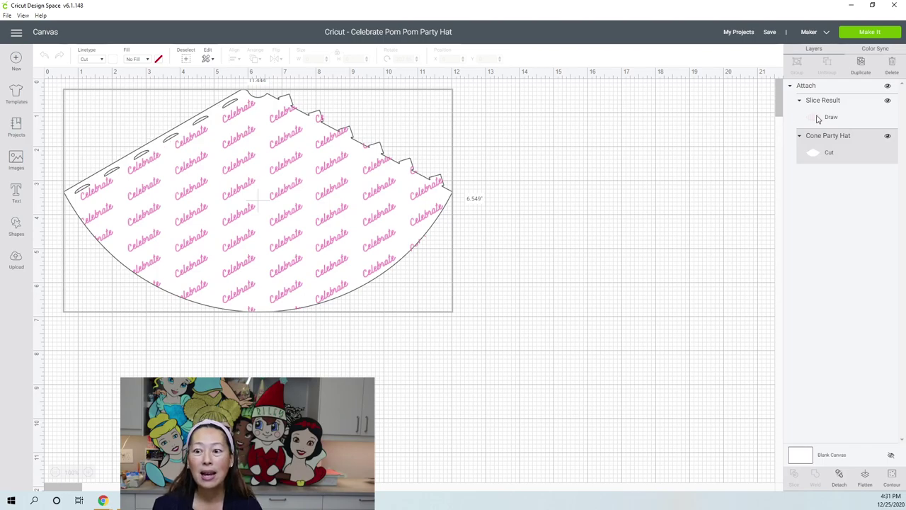
{"action": "left_click", "coordinate": [841, 120]}
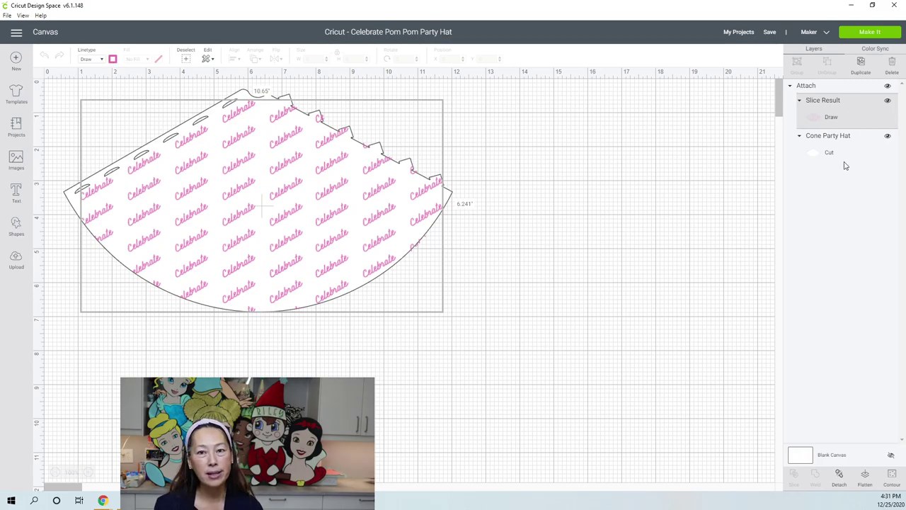
{"action": "left_click", "coordinate": [888, 101]}
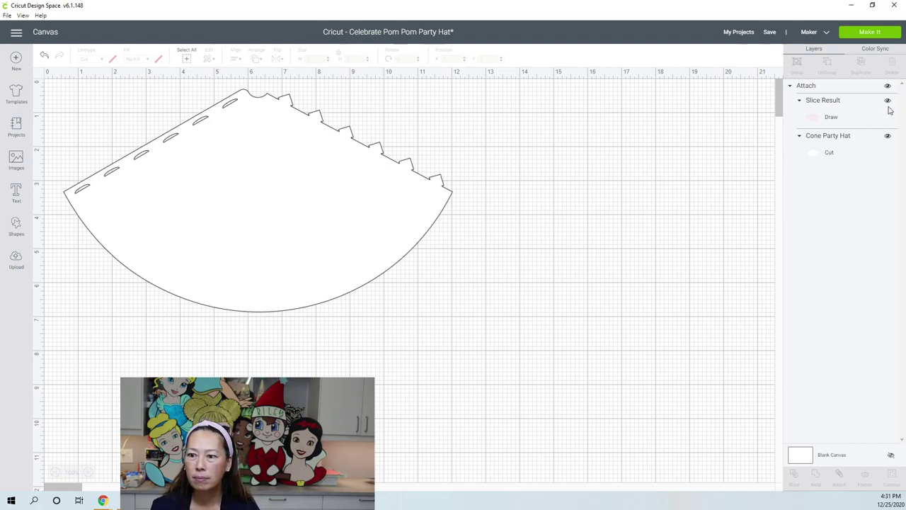
{"action": "left_click", "coordinate": [850, 123]}
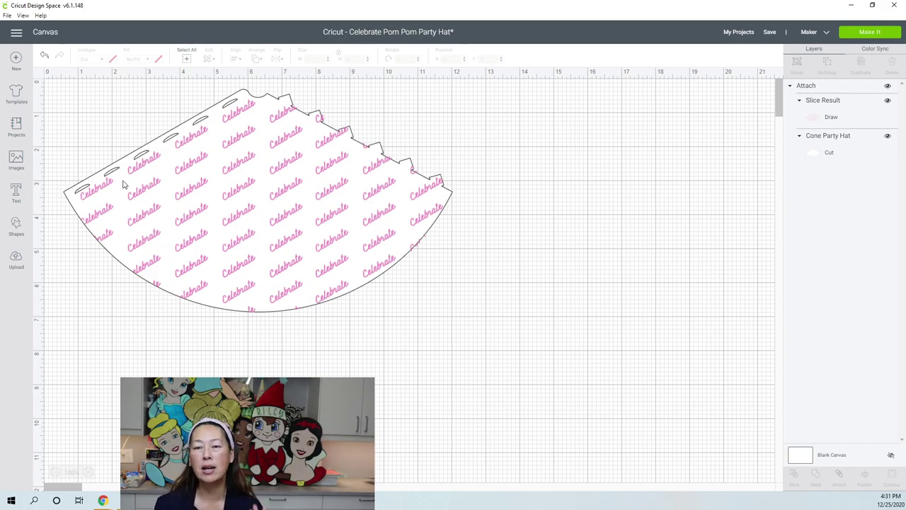
{"action": "left_click", "coordinate": [262, 177]}
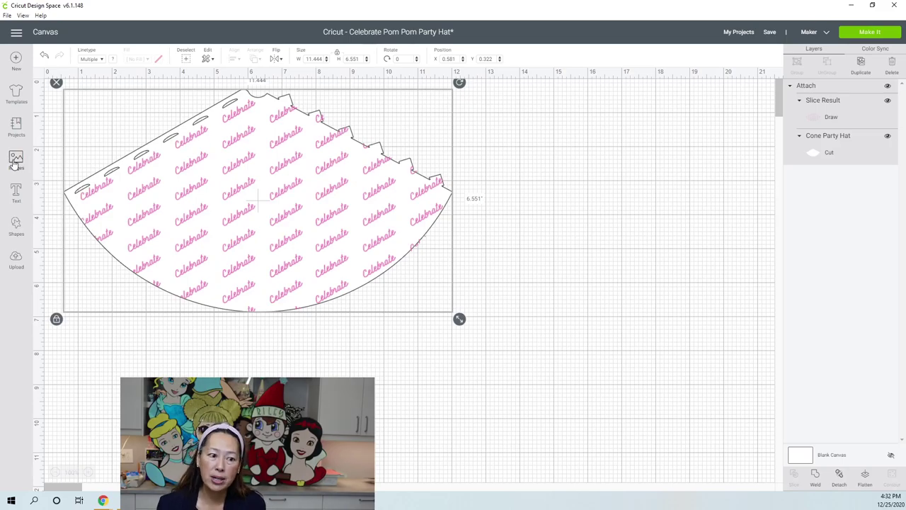
- Search the image library for "butterfly" and insert the free blue-and-green patterned butterfly onto the canvas
{"action": "left_click", "coordinate": [20, 164]}
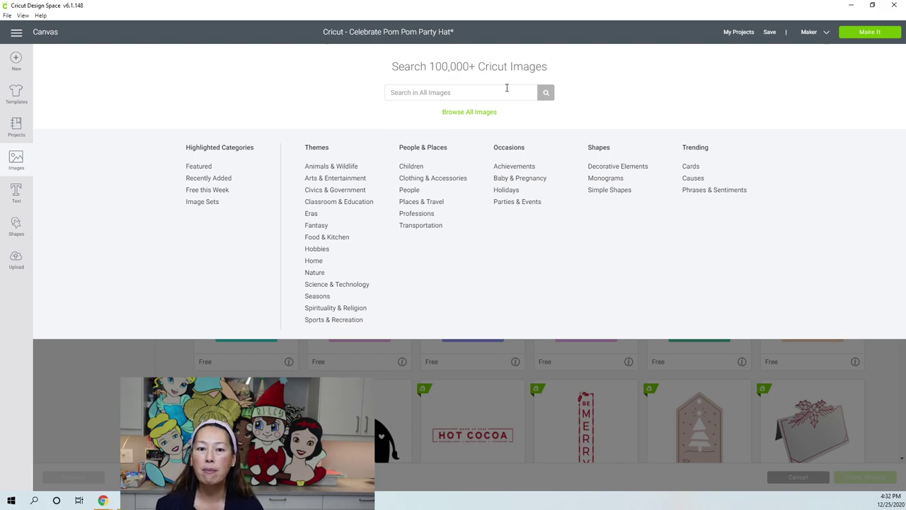
{"action": "left_click", "coordinate": [505, 89]}
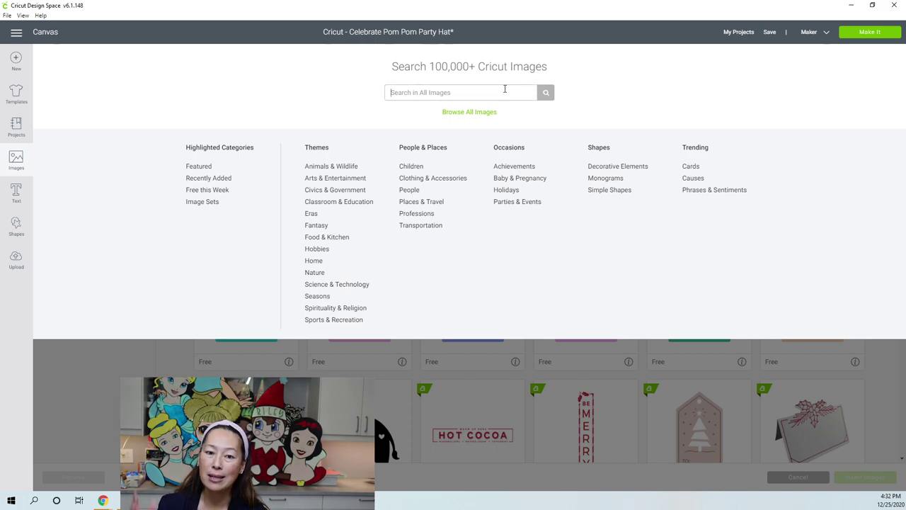
{"action": "type", "text": "butterfly"}
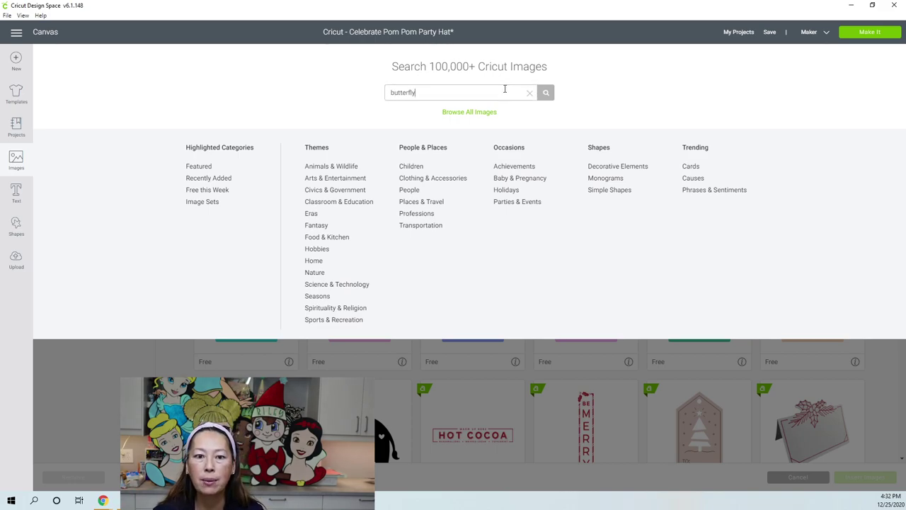
{"action": "key", "text": "Return"}
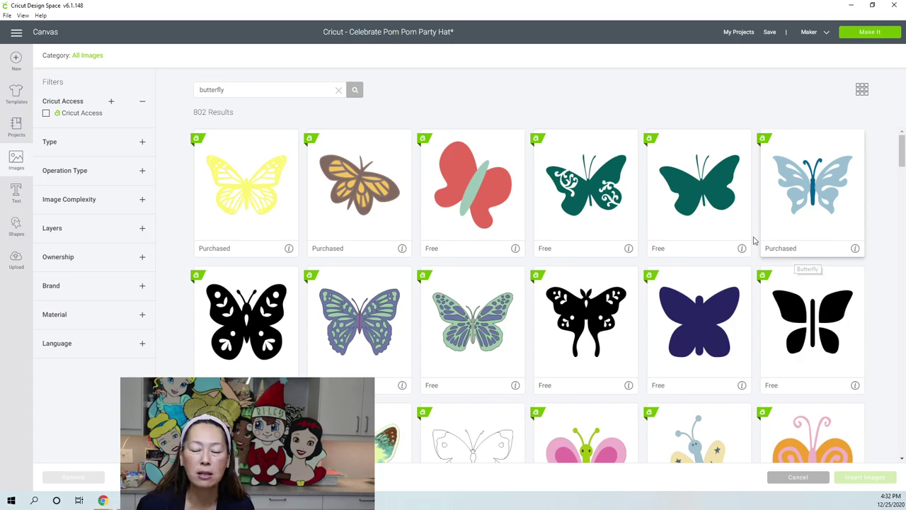
{"action": "scroll", "coordinate": [450, 256], "scroll_direction": "down", "scroll_amount": 1}
{"action": "scroll", "coordinate": [451, 256], "scroll_direction": "down", "scroll_amount": 1}
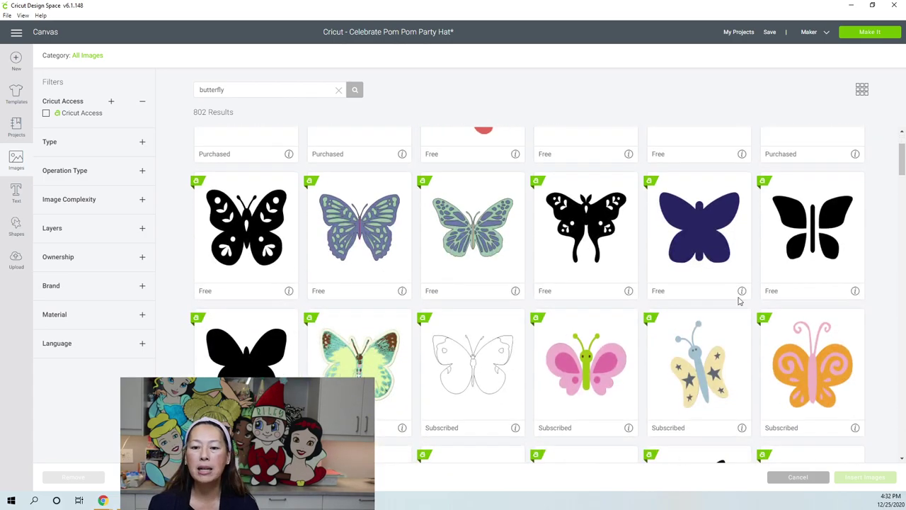
{"action": "left_click", "coordinate": [484, 238]}
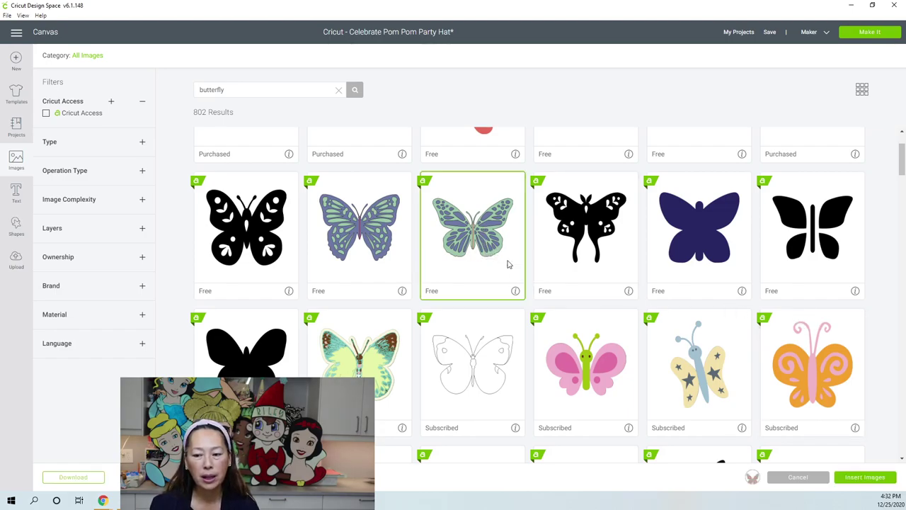
{"action": "left_click", "coordinate": [866, 478]}
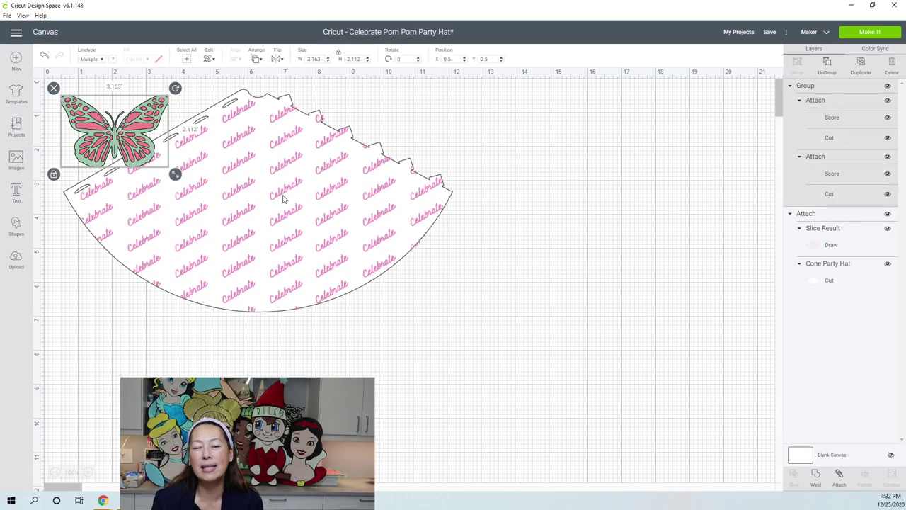
- Move the butterfly off the party hat into the empty area beside it and enlarge it to about 7.86 by 5.25 inches
{"action": "left_click_drag", "start_coordinate": [114, 131], "coordinate": [524, 170]}
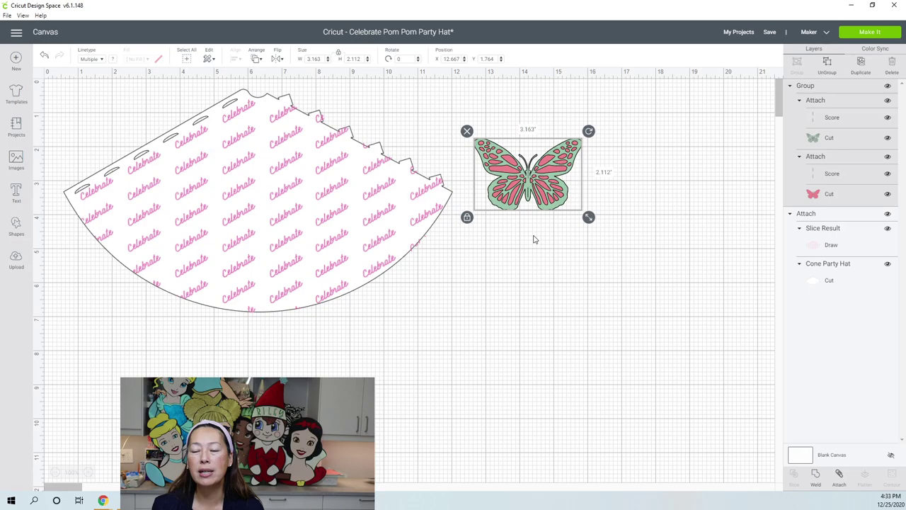
{"action": "left_click_drag", "start_coordinate": [590, 220], "coordinate": [749, 323]}
{"action": "left_click_drag", "start_coordinate": [661, 278], "coordinate": [645, 267]}
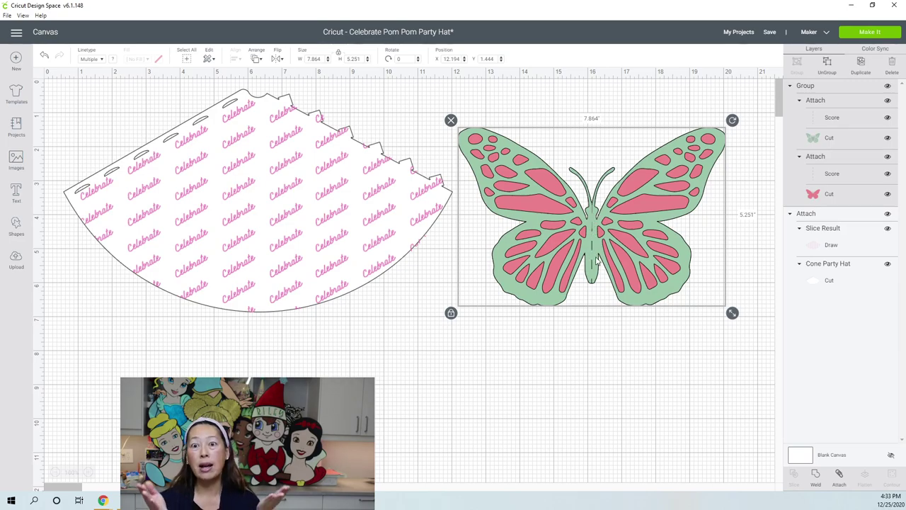
- Delete the score line from the green butterfly layer
{"action": "left_click", "coordinate": [842, 122]}
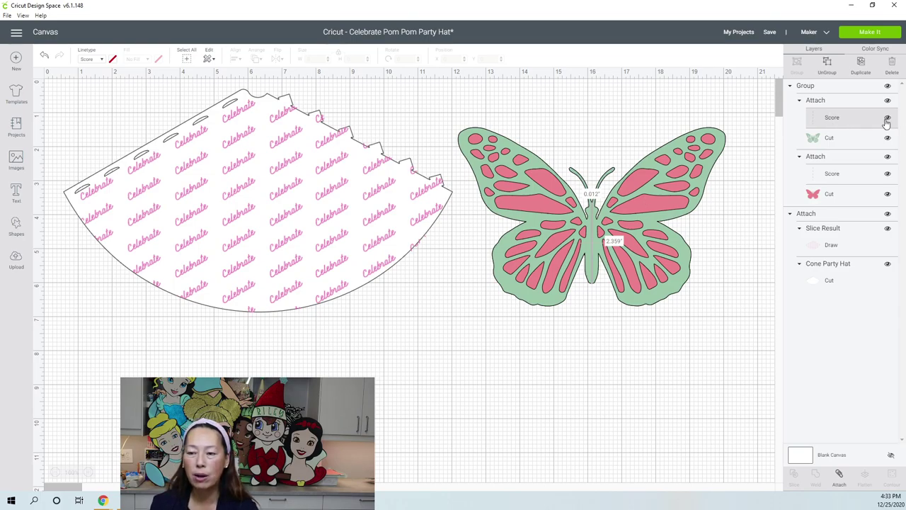
{"action": "key", "text": "Delete"}
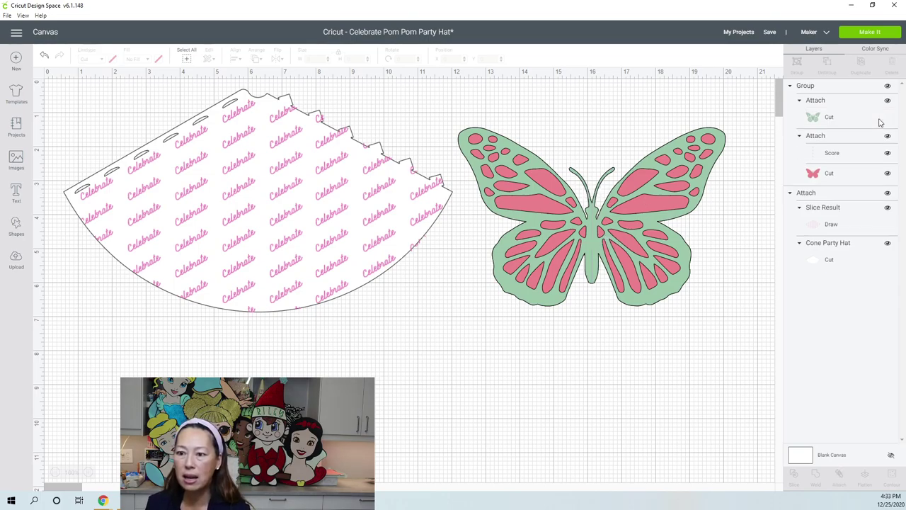
- Ungroup the butterfly, undo the removal of its pink layer, and move the green layer between the hat and the pink one
{"action": "left_click", "coordinate": [694, 168]}
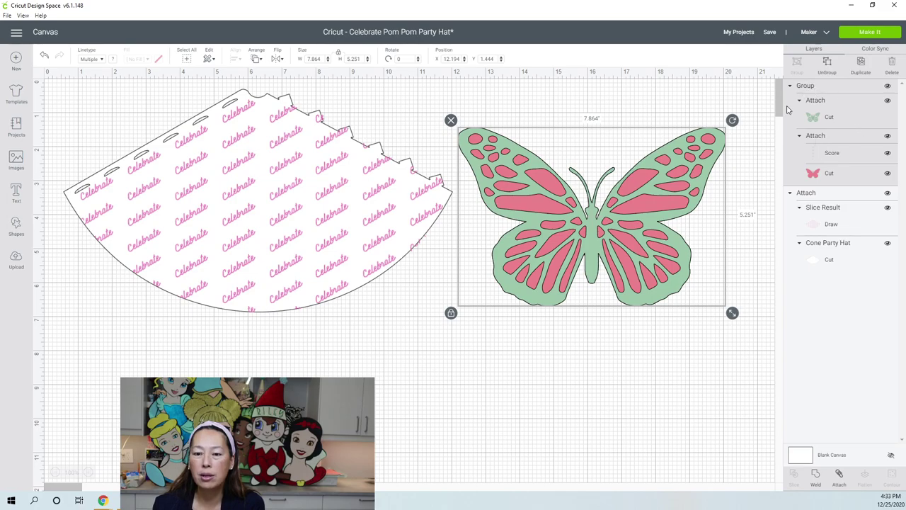
{"action": "left_click", "coordinate": [829, 73]}
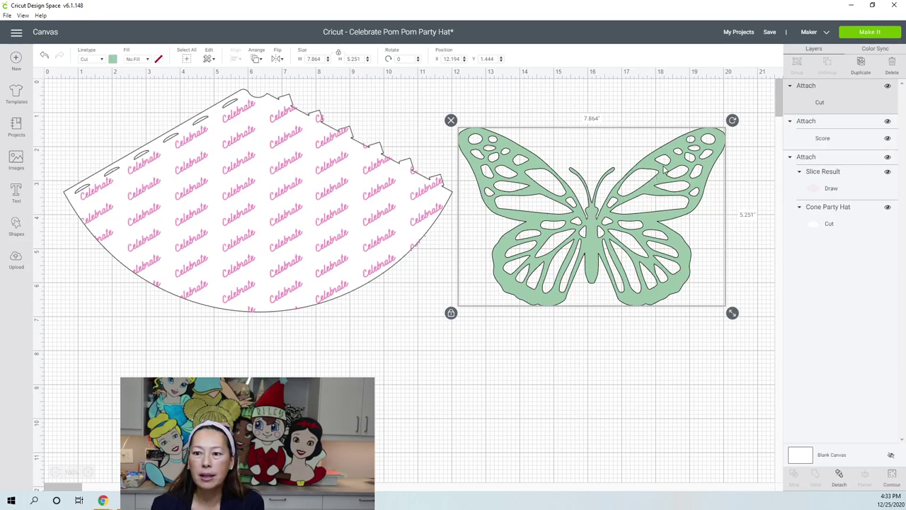
{"action": "key", "text": "ctrl+z"}
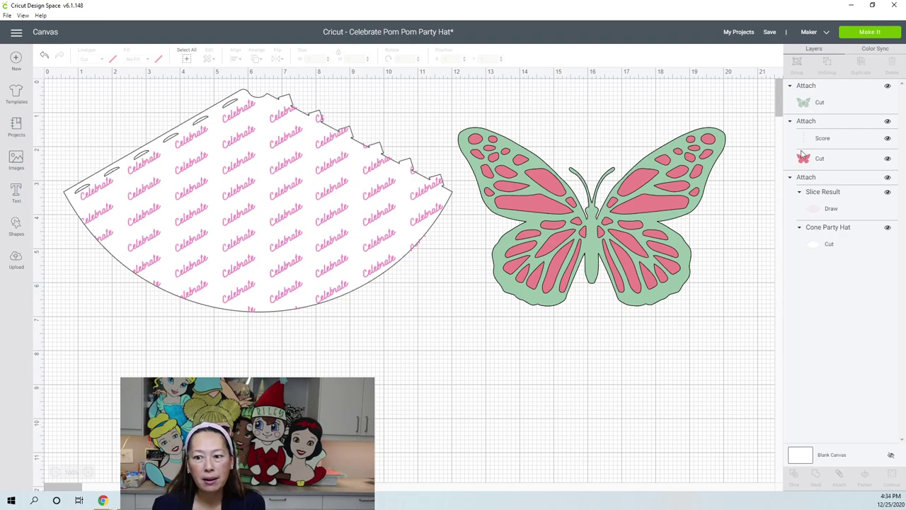
{"action": "left_click_drag", "start_coordinate": [680, 177], "coordinate": [390, 267]}
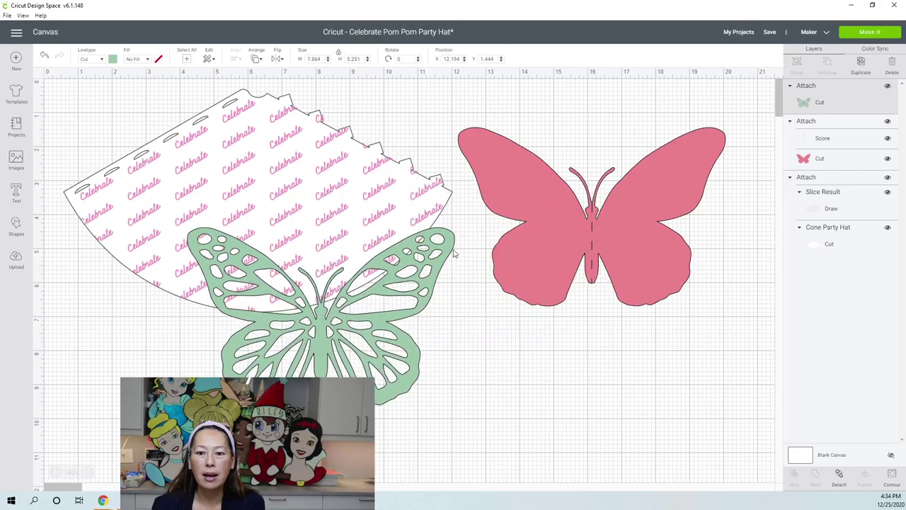
{"action": "left_click", "coordinate": [623, 210]}
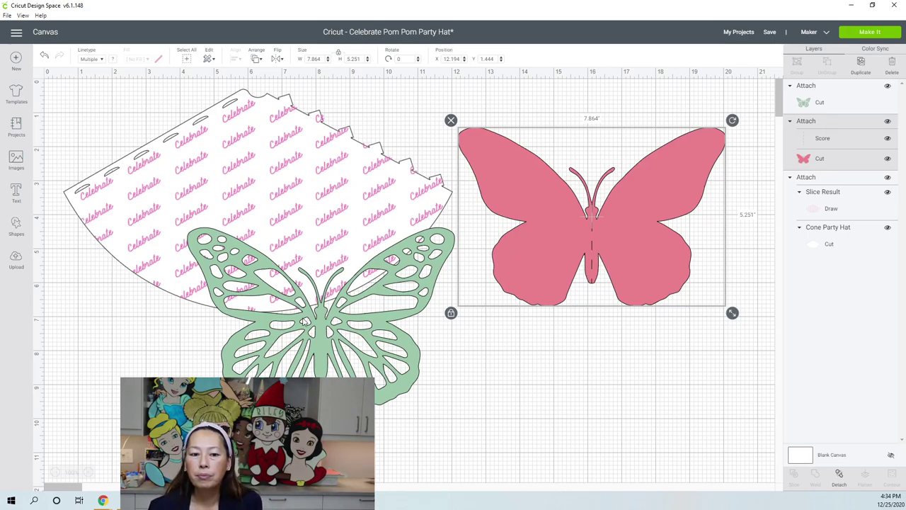
{"action": "left_click_drag", "start_coordinate": [320, 339], "coordinate": [413, 312]}
- Delete the score line from the pink butterfly layer and move the green patterned layer partly over the pink one
{"action": "left_click", "coordinate": [642, 205]}
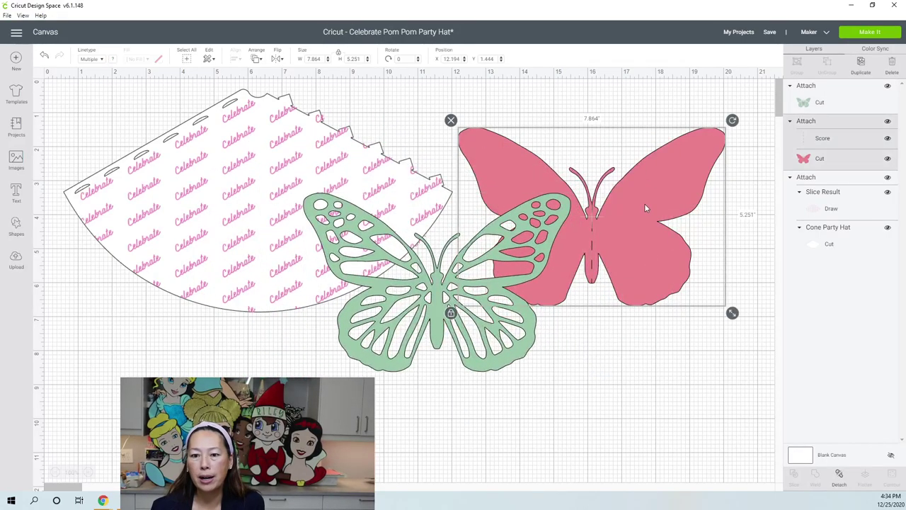
{"action": "left_click", "coordinate": [826, 140]}
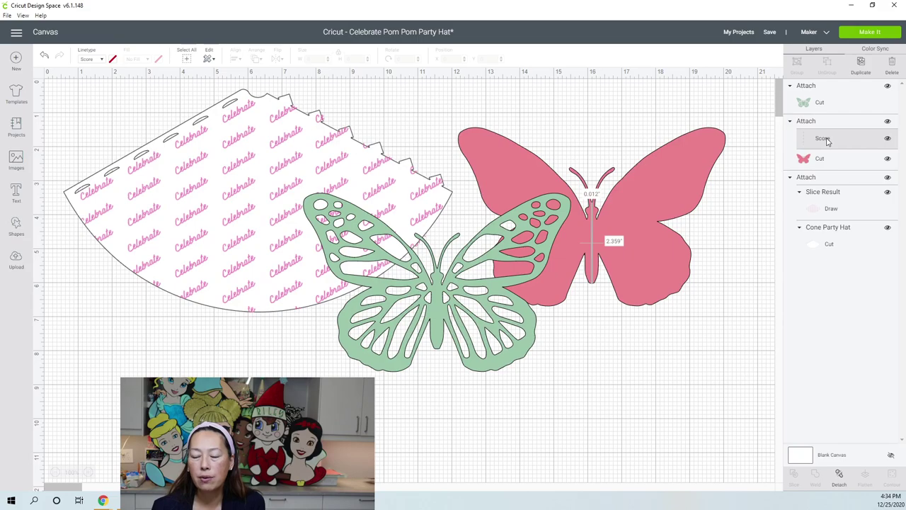
{"action": "key", "text": "Delete"}
{"action": "left_click_drag", "start_coordinate": [457, 312], "coordinate": [609, 245]}
{"action": "left_click_drag", "start_coordinate": [628, 202], "coordinate": [635, 277]}
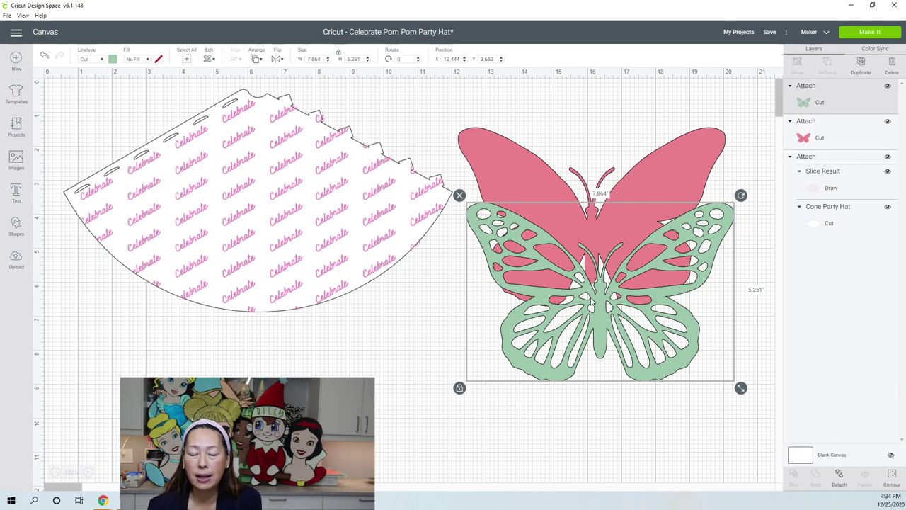
- Recolor the green patterned butterfly layer light orange and the solid pink butterfly layer orange
{"action": "left_click", "coordinate": [112, 59]}
{"action": "left_click", "coordinate": [194, 118]}
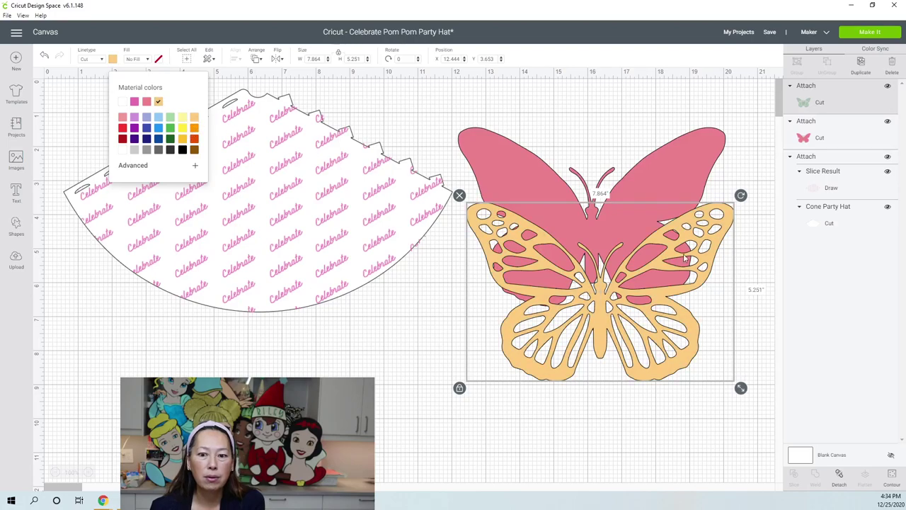
{"action": "left_click", "coordinate": [698, 156]}
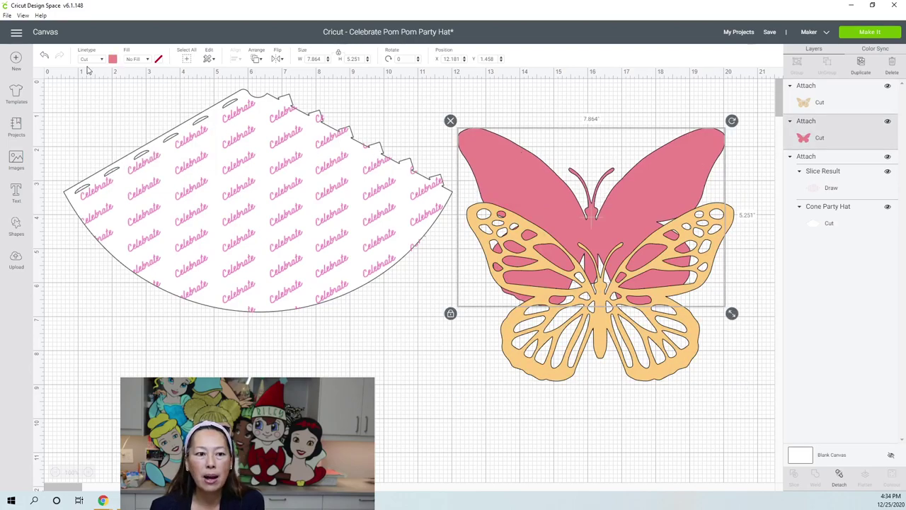
{"action": "left_click", "coordinate": [112, 59]}
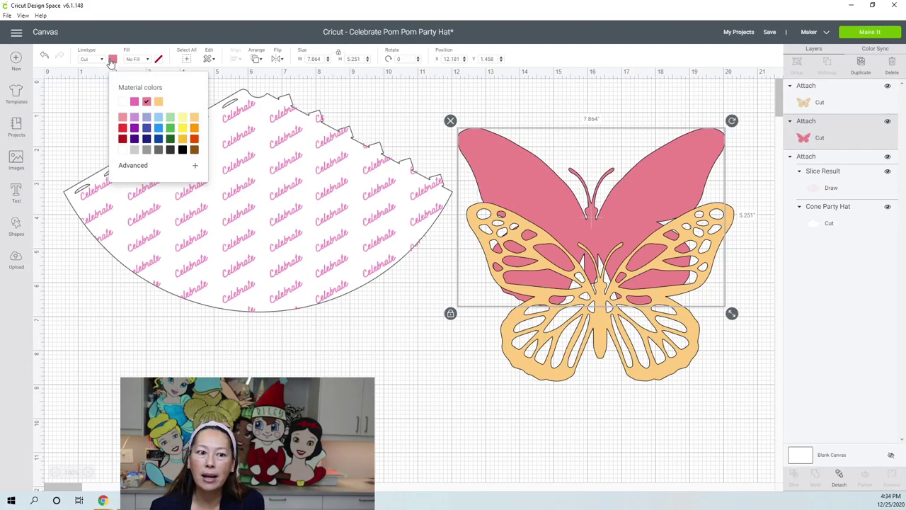
{"action": "left_click", "coordinate": [194, 129]}
- Stack the light orange patterned layer over the solid orange butterfly so their outlines match
{"action": "left_click_drag", "start_coordinate": [666, 276], "coordinate": [657, 204]}
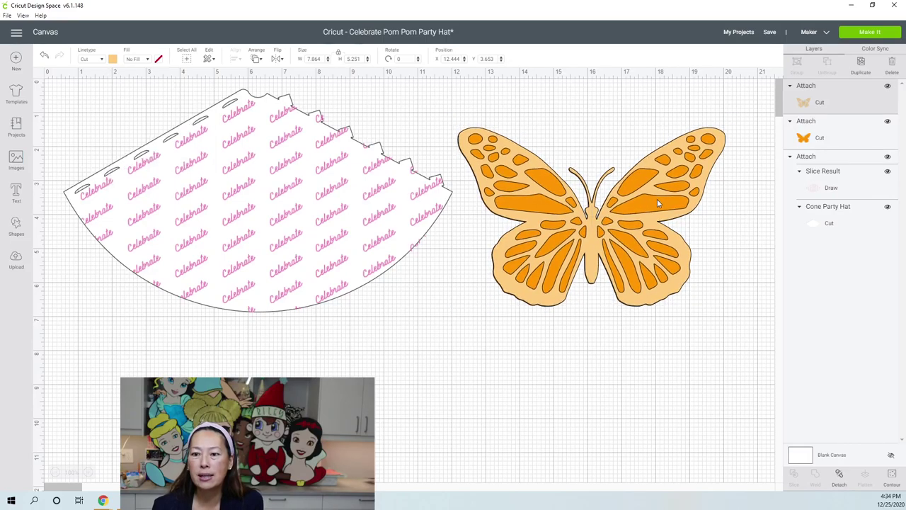
{"action": "left_click_drag", "start_coordinate": [687, 169], "coordinate": [626, 320]}
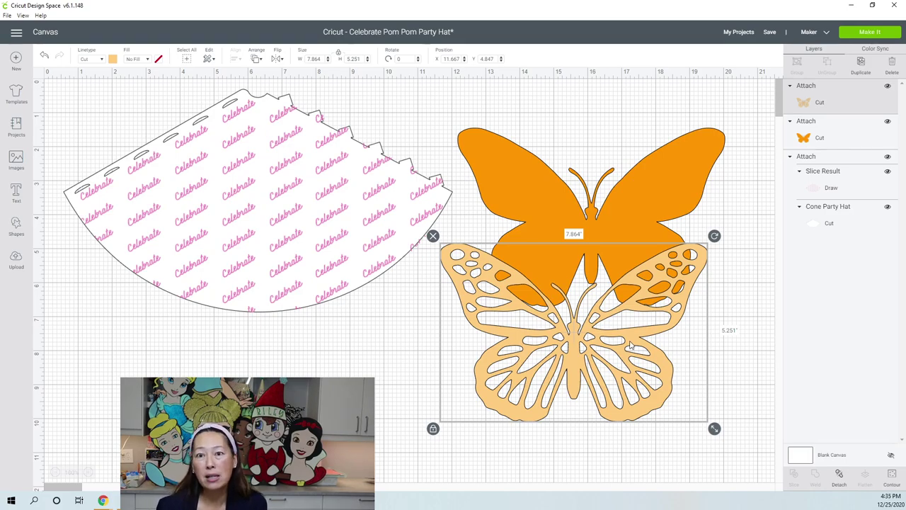
{"action": "left_click_drag", "start_coordinate": [636, 312], "coordinate": [648, 299]}
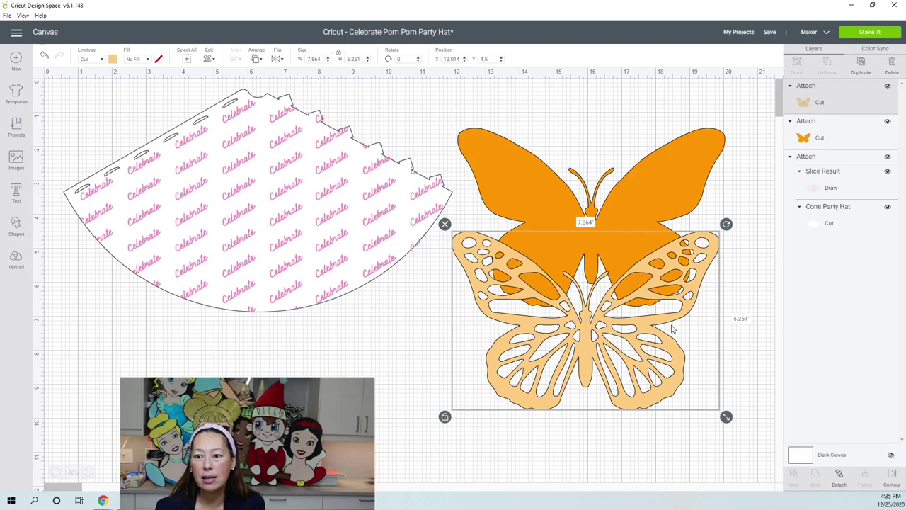
{"action": "left_click_drag", "start_coordinate": [643, 343], "coordinate": [652, 239]}
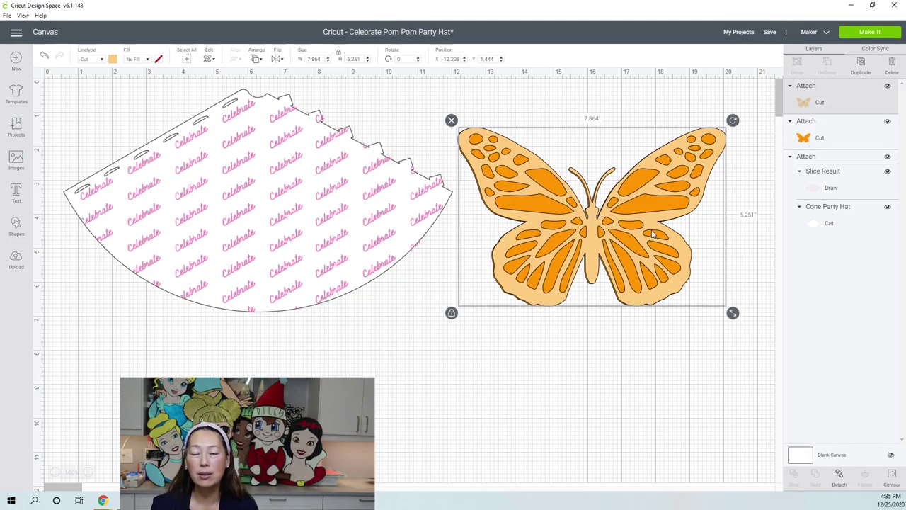
- Move the patterned layer off the solid butterfly and hide a few small cutouts near its left wing tip with Contour
{"action": "left_click_drag", "start_coordinate": [652, 237], "coordinate": [637, 329]}
{"action": "left_click_drag", "start_coordinate": [644, 278], "coordinate": [593, 299]}
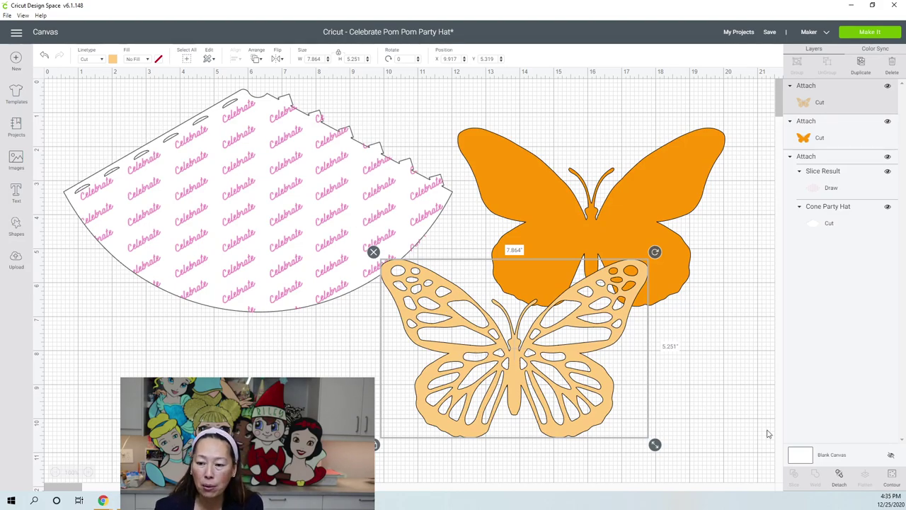
{"action": "left_click", "coordinate": [893, 478]}
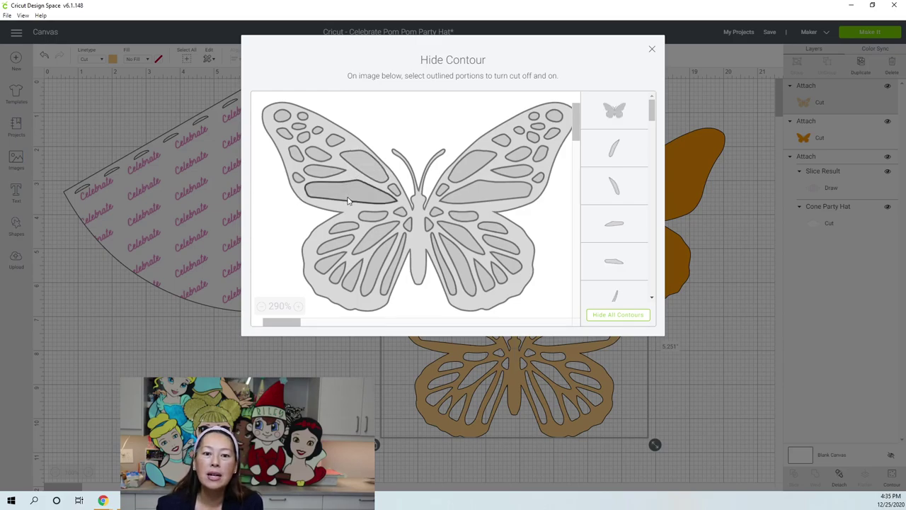
{"action": "left_click", "coordinate": [285, 134]}
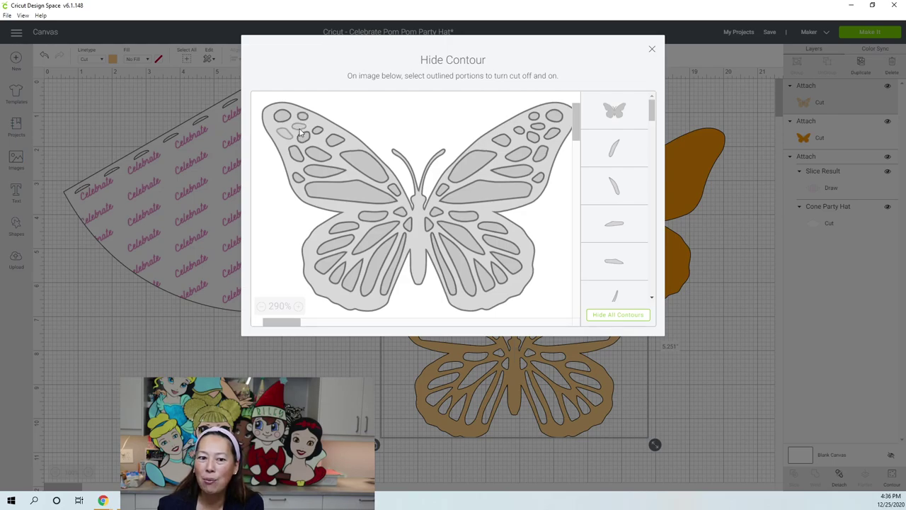
{"action": "left_click", "coordinate": [652, 51]}
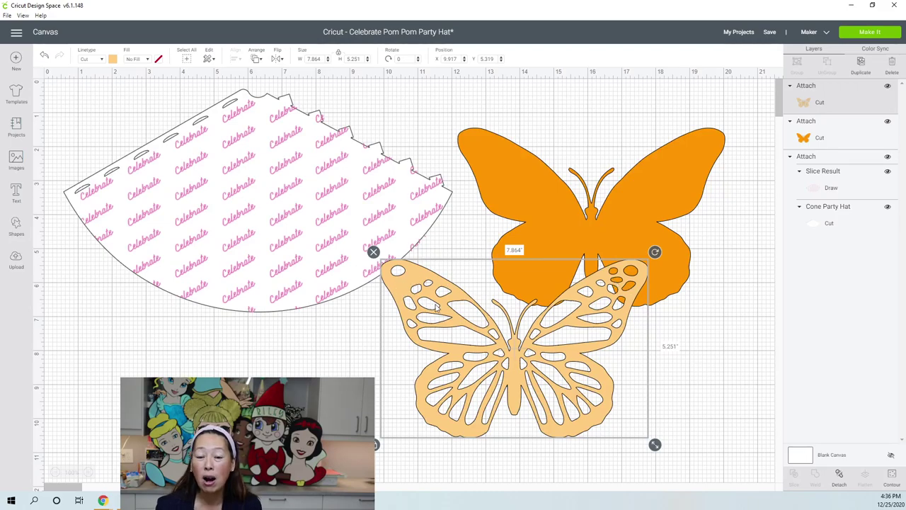
- Move the patterned layer toward the party hat and hide all of its inner cutouts with Contour
{"action": "left_click_drag", "start_coordinate": [471, 339], "coordinate": [399, 305]}
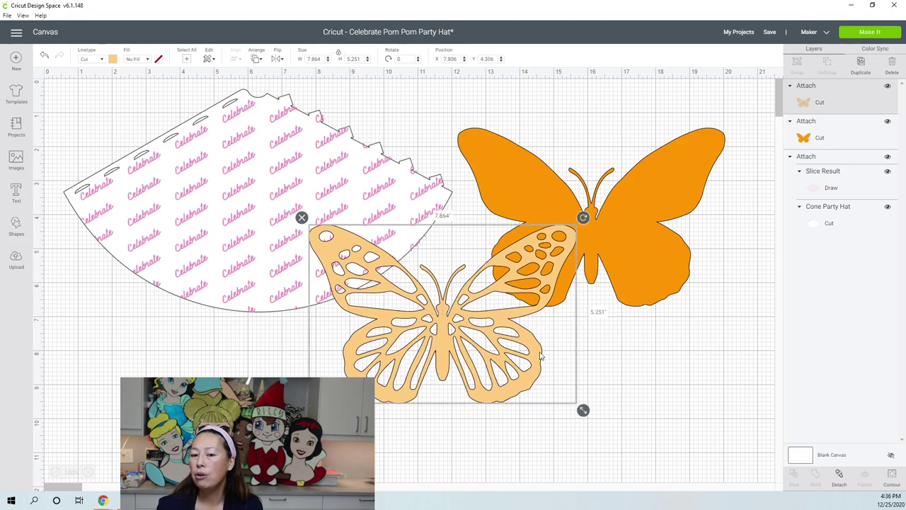
{"action": "left_click", "coordinate": [894, 476]}
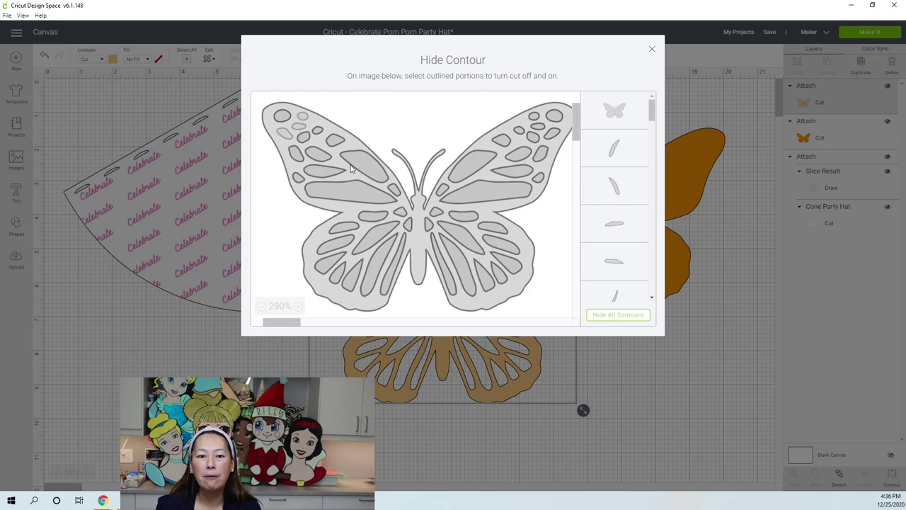
{"action": "left_click", "coordinate": [620, 316]}
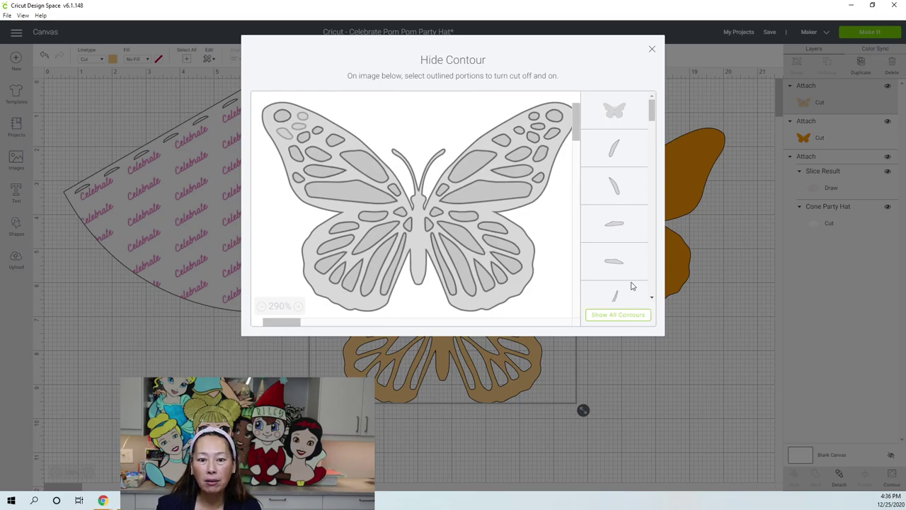
{"action": "left_click", "coordinate": [652, 49]}
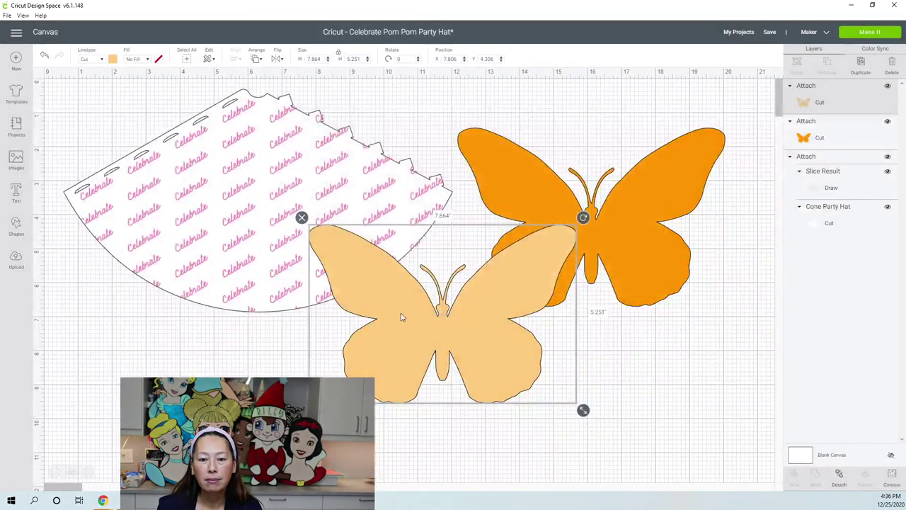
- Show all contours of the light orange layer again and place it back over the solid orange butterfly
{"action": "left_click_drag", "start_coordinate": [486, 318], "coordinate": [533, 293]}
{"action": "left_click", "coordinate": [892, 476]}
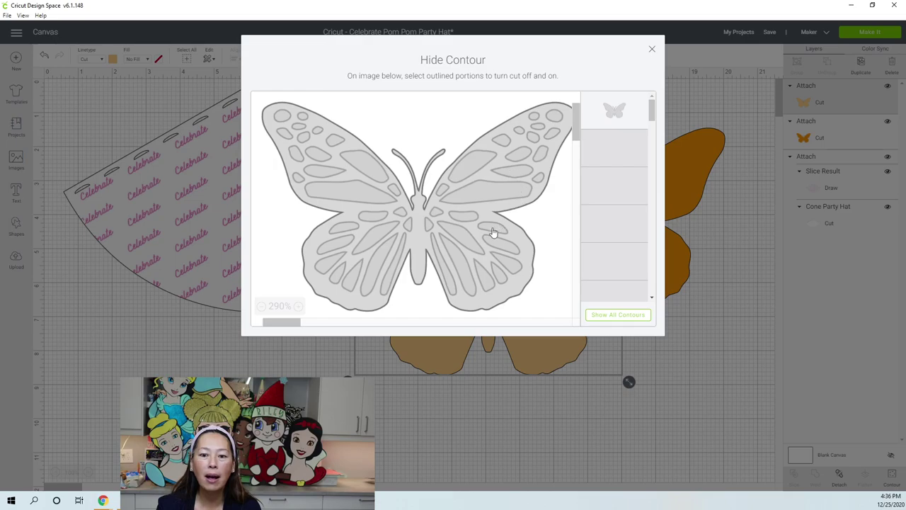
{"action": "left_click", "coordinate": [491, 182]}
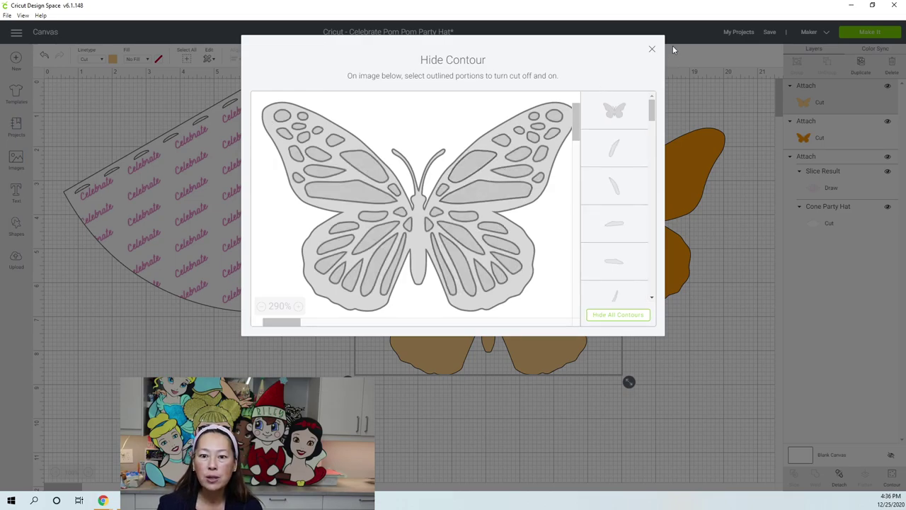
{"action": "left_click", "coordinate": [652, 51]}
{"action": "left_click_drag", "start_coordinate": [542, 288], "coordinate": [639, 234]}
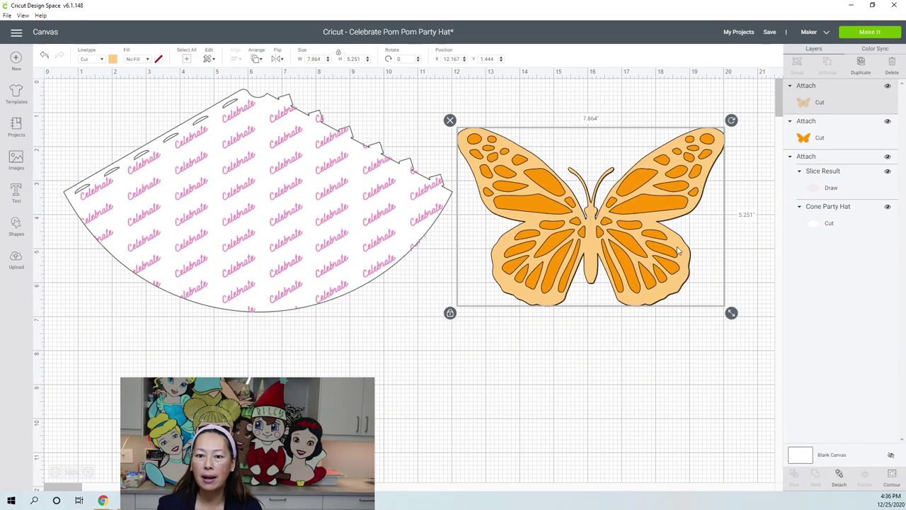
- Select both butterfly layers, align them with Center, and group them
{"action": "left_click", "coordinate": [589, 331]}
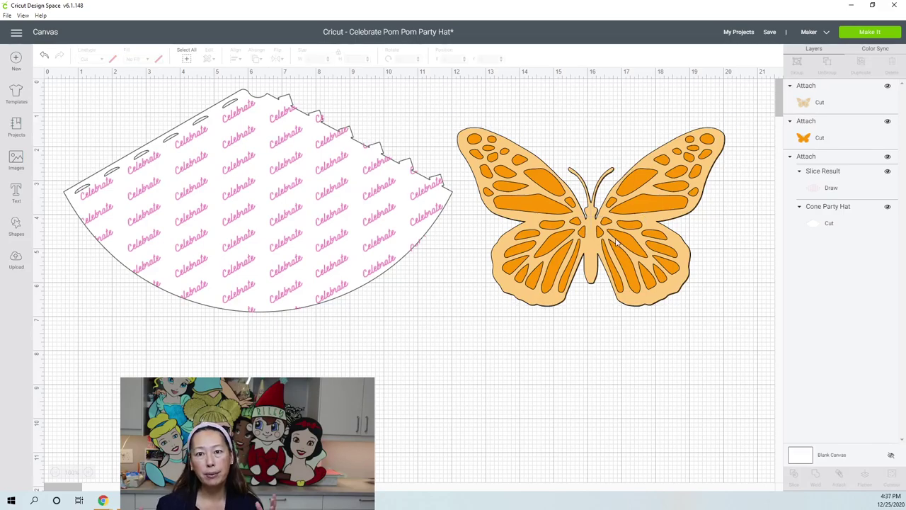
{"action": "left_click", "coordinate": [627, 269]}
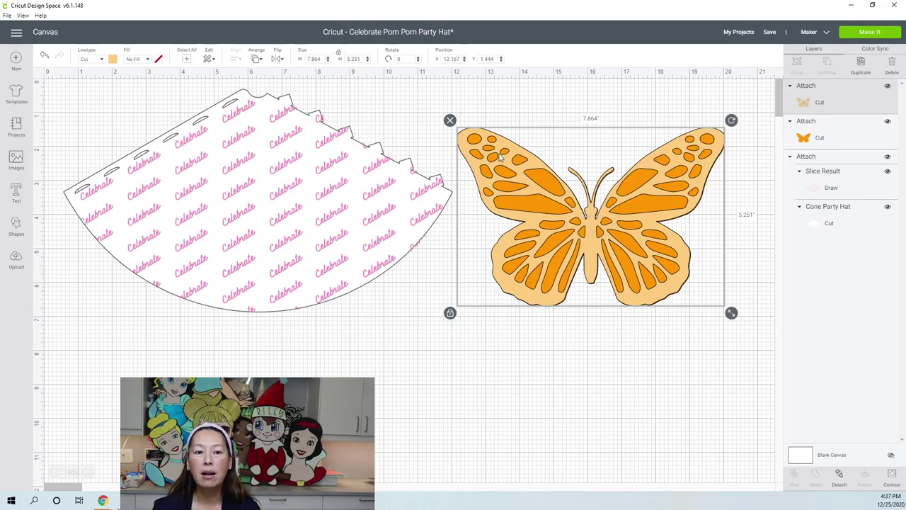
{"action": "left_click", "coordinate": [609, 378]}
{"action": "left_click_drag", "start_coordinate": [688, 343], "coordinate": [610, 244]}
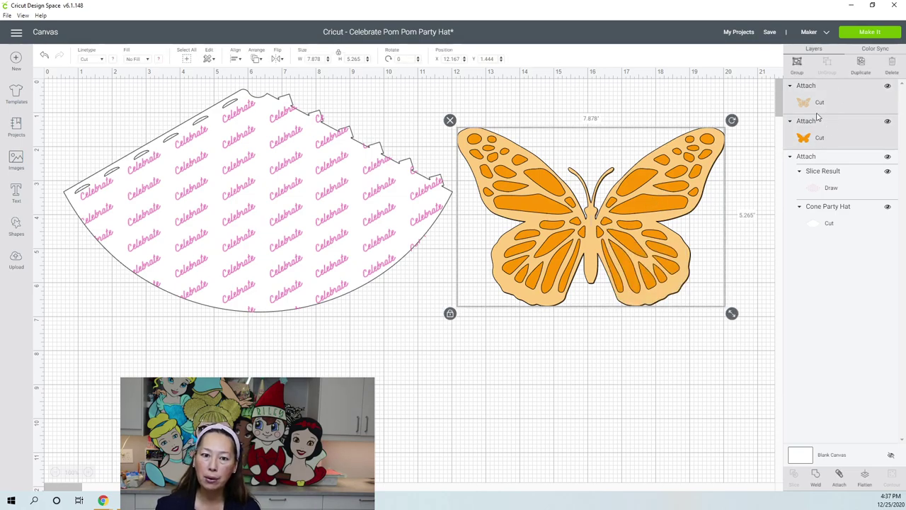
{"action": "left_click", "coordinate": [238, 60]}
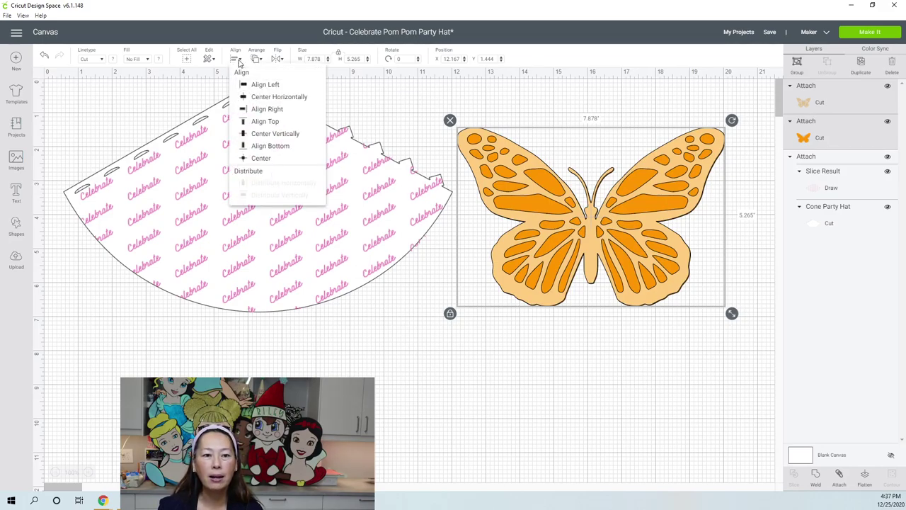
{"action": "left_click", "coordinate": [261, 157]}
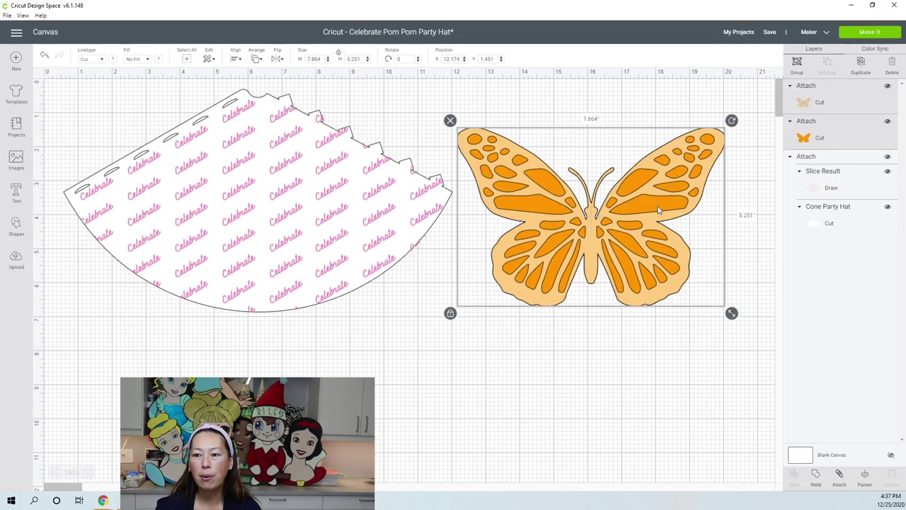
{"action": "left_click", "coordinate": [798, 64]}
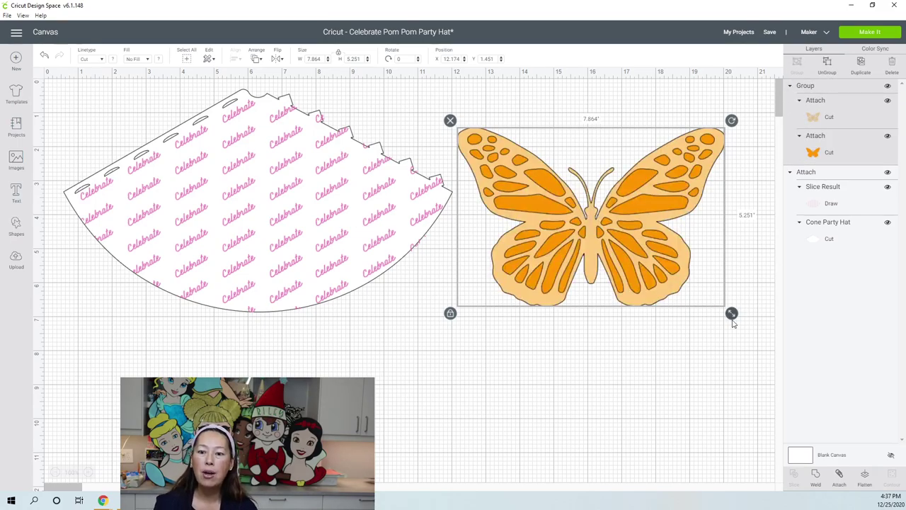
- Resize the grouped butterfly proportionally, shrinking it first and enlarging it to about 7.99 by 5.34 inches
{"action": "left_click_drag", "start_coordinate": [735, 320], "coordinate": [599, 226]}
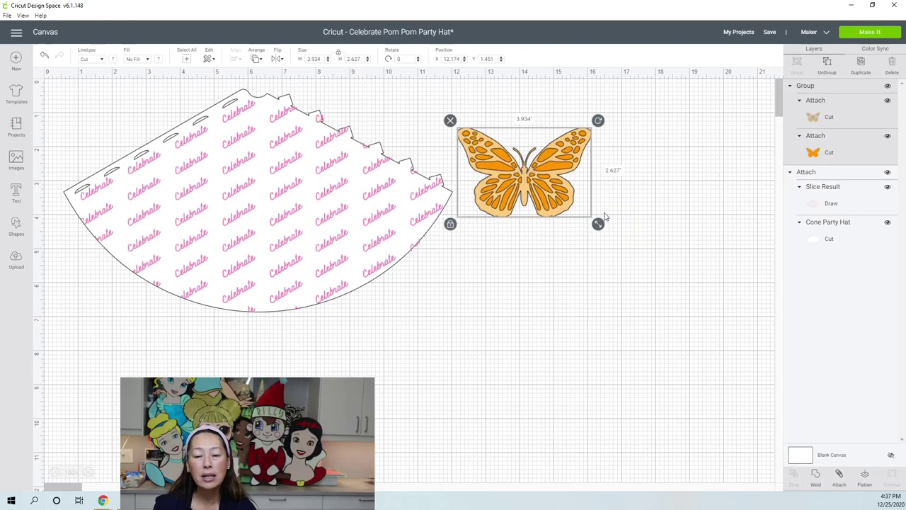
{"action": "left_click_drag", "start_coordinate": [599, 224], "coordinate": [626, 271]}
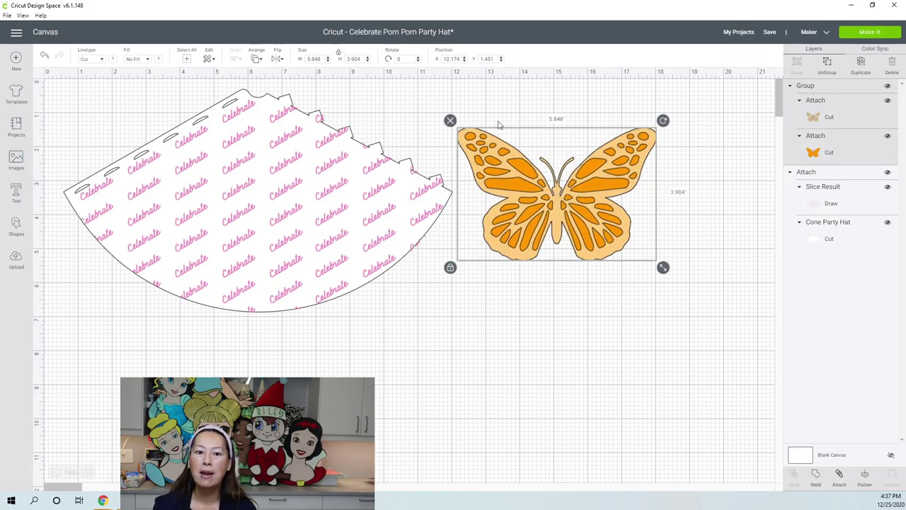
{"action": "left_click_drag", "start_coordinate": [663, 267], "coordinate": [737, 316]}
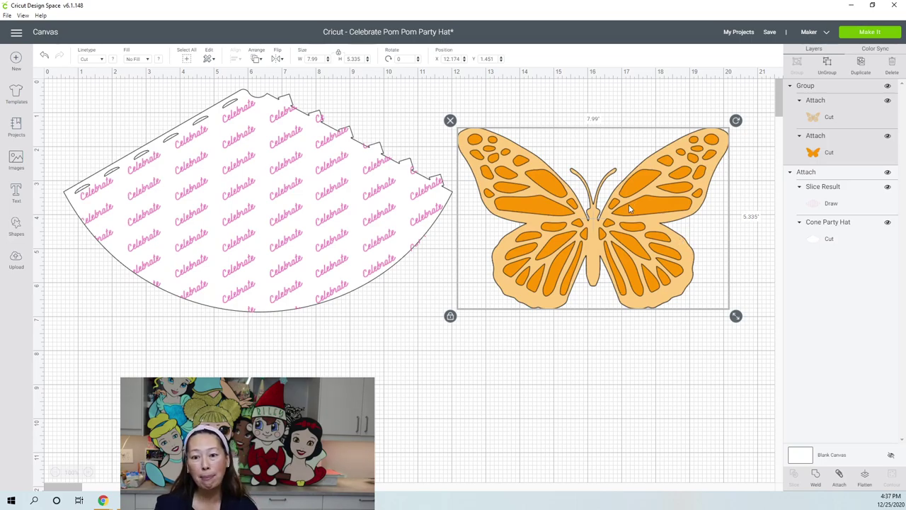
- Unlock the butterfly's proportions and stretch it to about 7.69 by 6.03 inches
{"action": "left_click", "coordinate": [338, 55]}
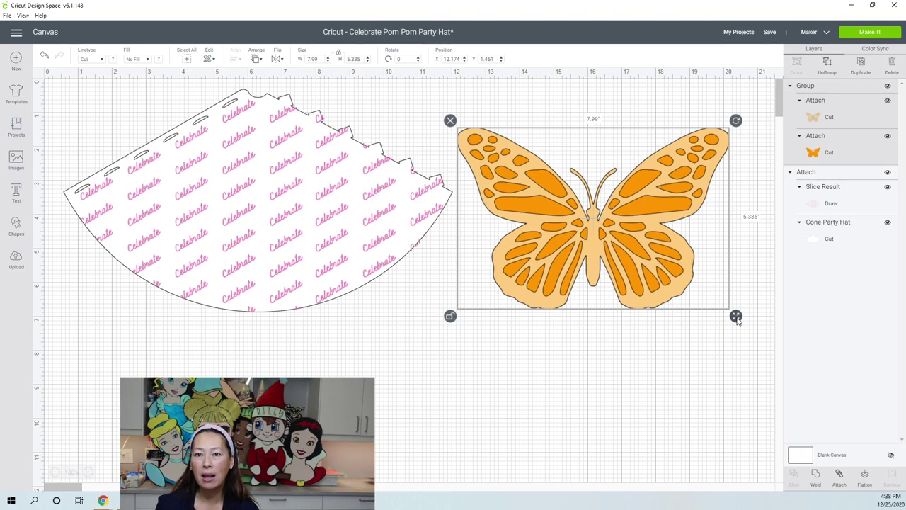
{"action": "left_click_drag", "start_coordinate": [736, 319], "coordinate": [725, 340]}
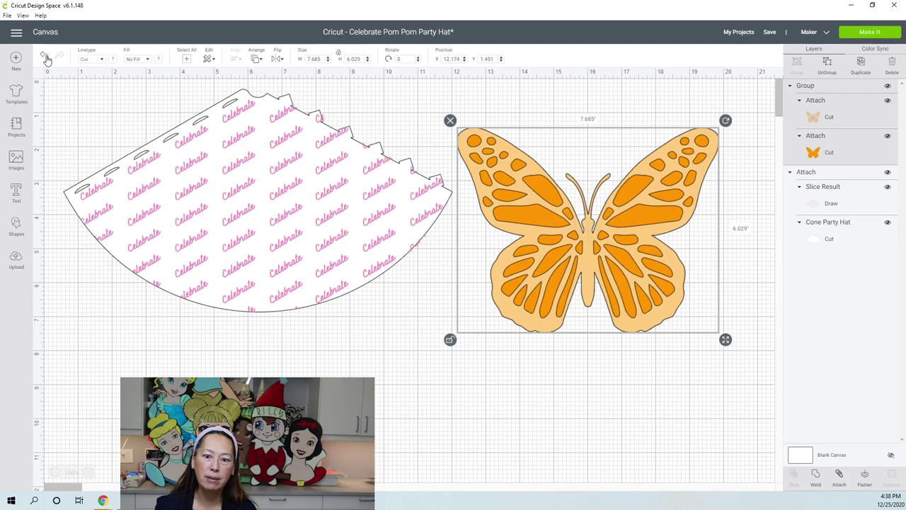
- Deselect the butterfly and undo its last two size changes
{"action": "key", "text": "Escape"}
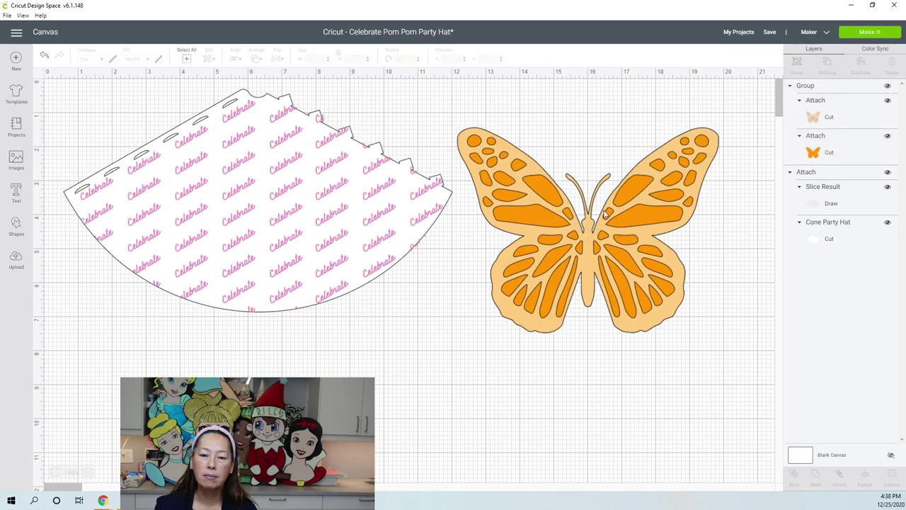
{"action": "key", "text": "ctrl+z"}
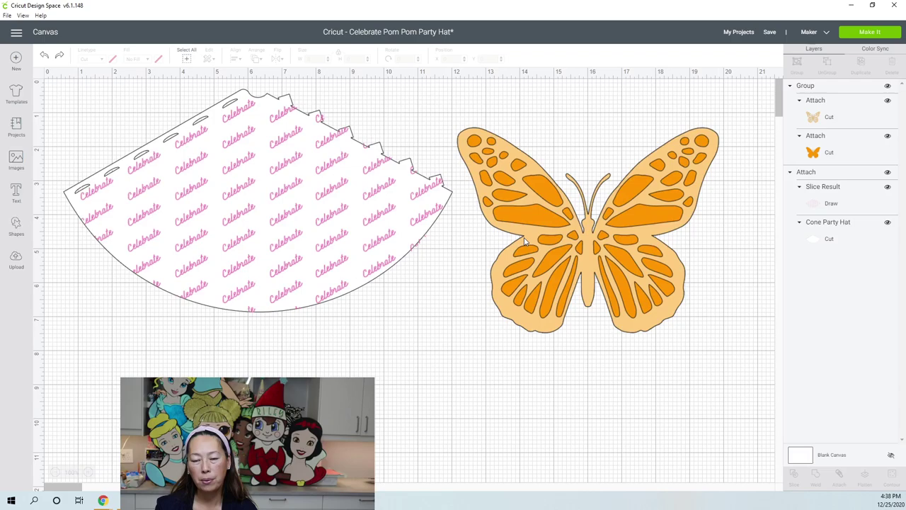
{"action": "key", "text": "ctrl+z"}
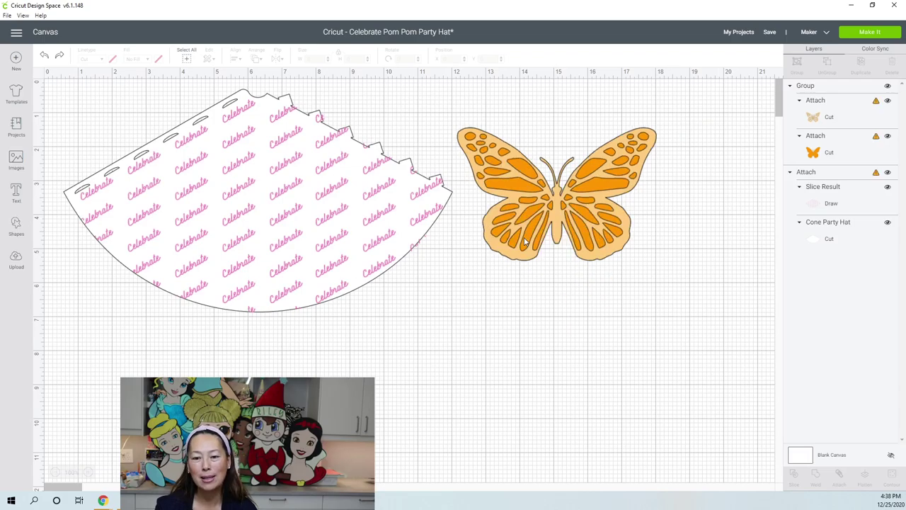
- Delete the party hat from the canvas and move the butterfly into the space the hat occupied
{"action": "left_click_drag", "start_coordinate": [676, 308], "coordinate": [515, 166]}
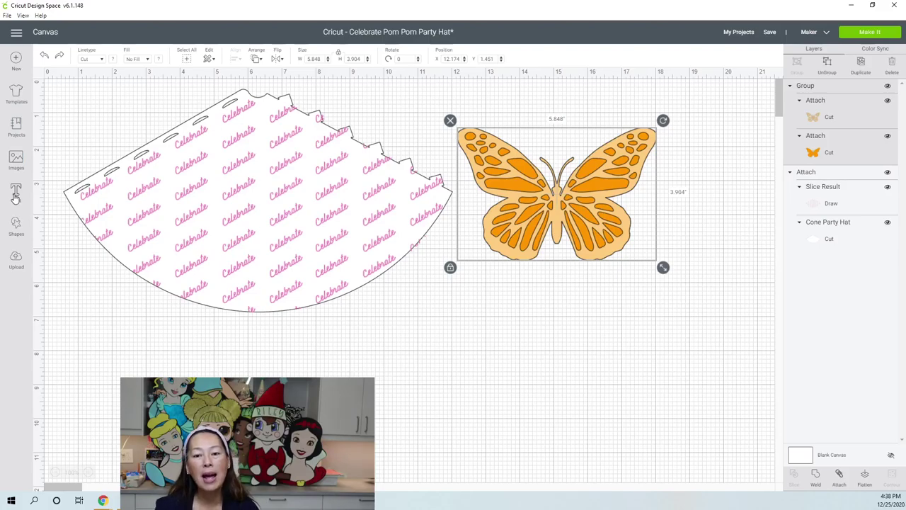
{"action": "left_click", "coordinate": [488, 312]}
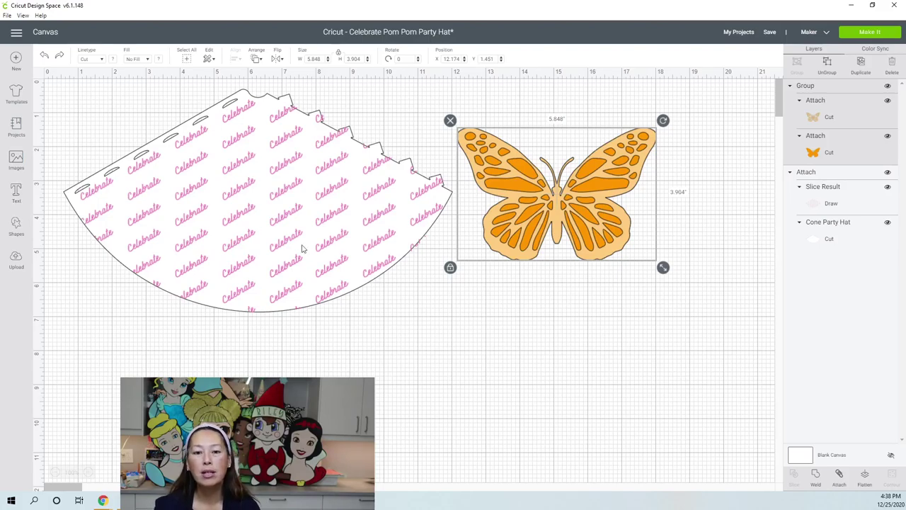
{"action": "left_click", "coordinate": [249, 214]}
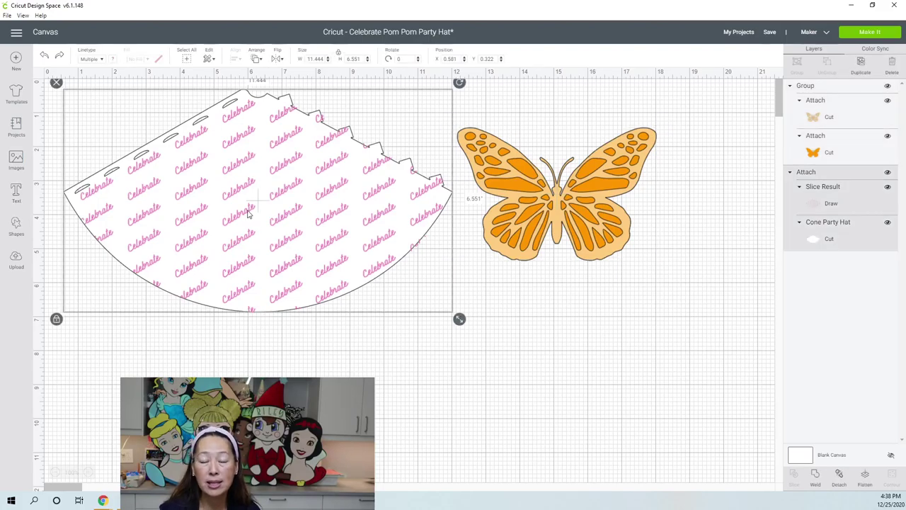
{"action": "key", "text": "Delete"}
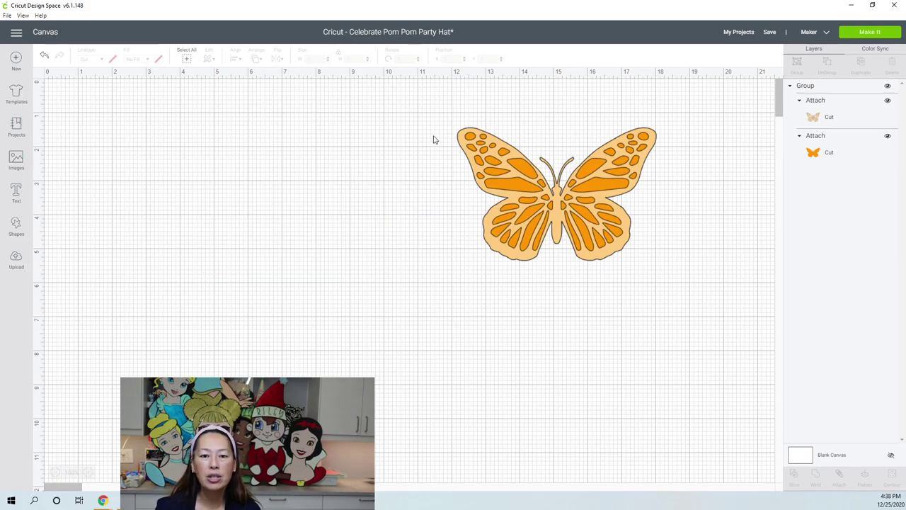
{"action": "left_click_drag", "start_coordinate": [433, 136], "coordinate": [599, 252]}
{"action": "left_click_drag", "start_coordinate": [481, 252], "coordinate": [249, 269]}
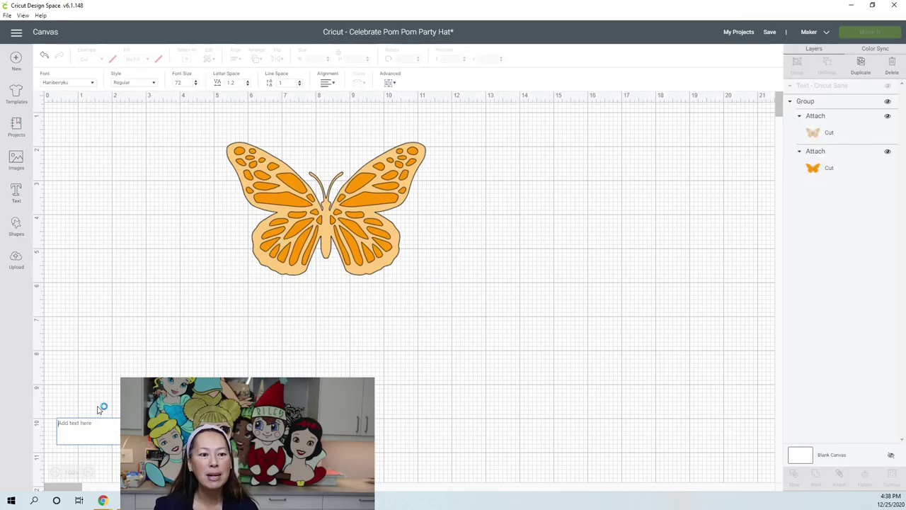
- Add a text box, search the fonts for haniberryku, and apply the Haniberryku font to it
{"action": "left_click", "coordinate": [93, 84]}
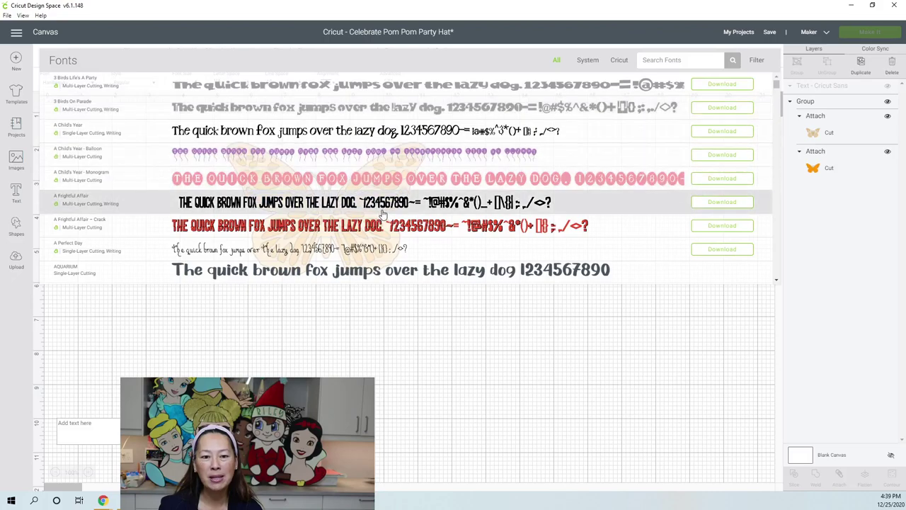
{"action": "scroll", "coordinate": [382, 214], "scroll_direction": "down", "scroll_amount": 2}
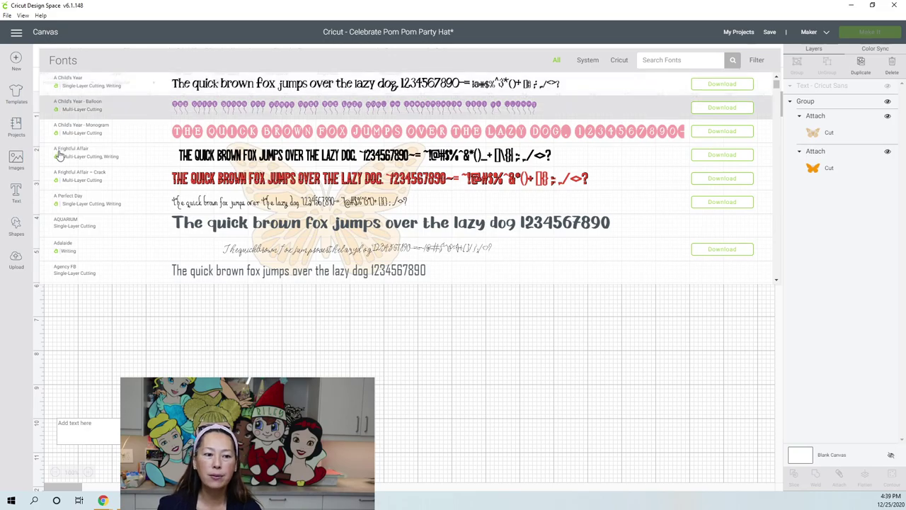
{"action": "scroll", "coordinate": [90, 180], "scroll_direction": "down", "scroll_amount": 2}
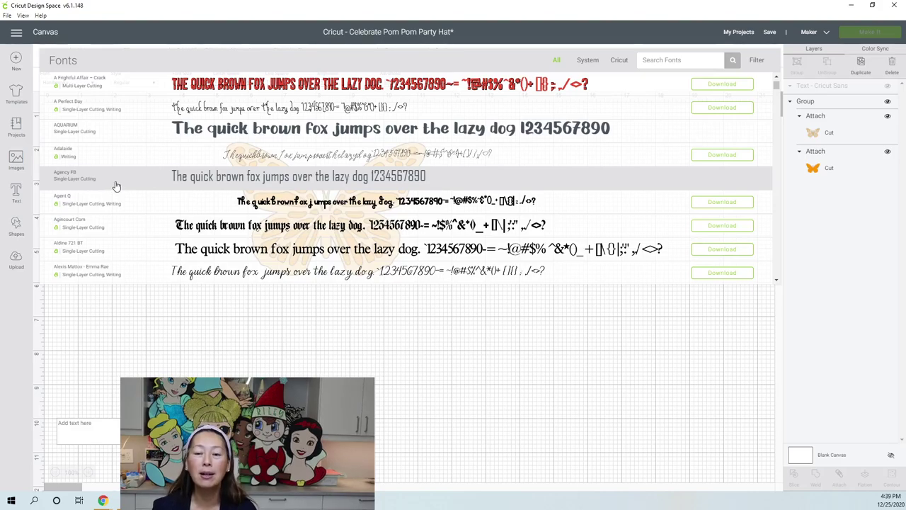
{"action": "left_click", "coordinate": [679, 60]}
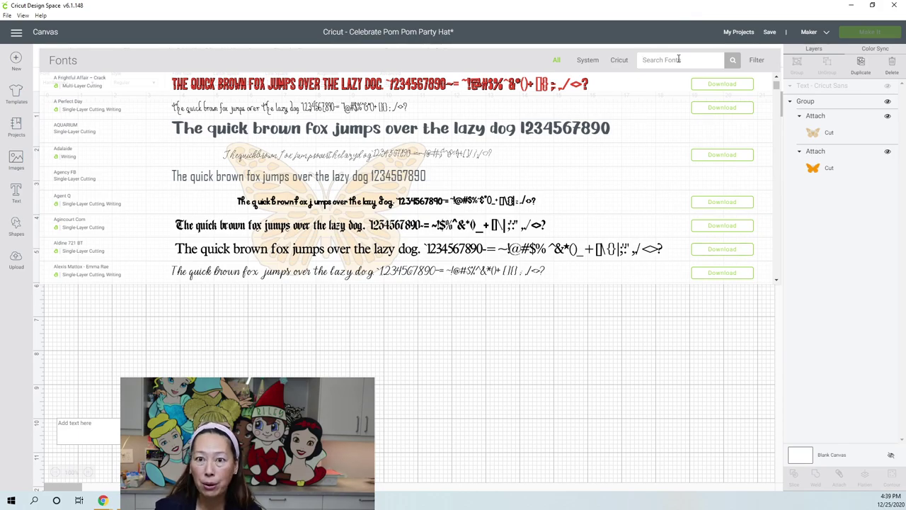
{"action": "type", "text": "haniberryku"}
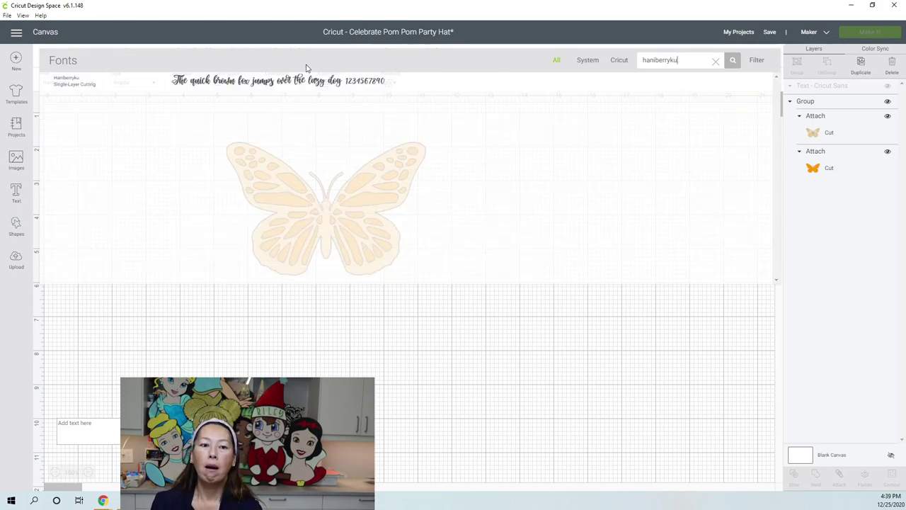
{"action": "left_click", "coordinate": [297, 86]}
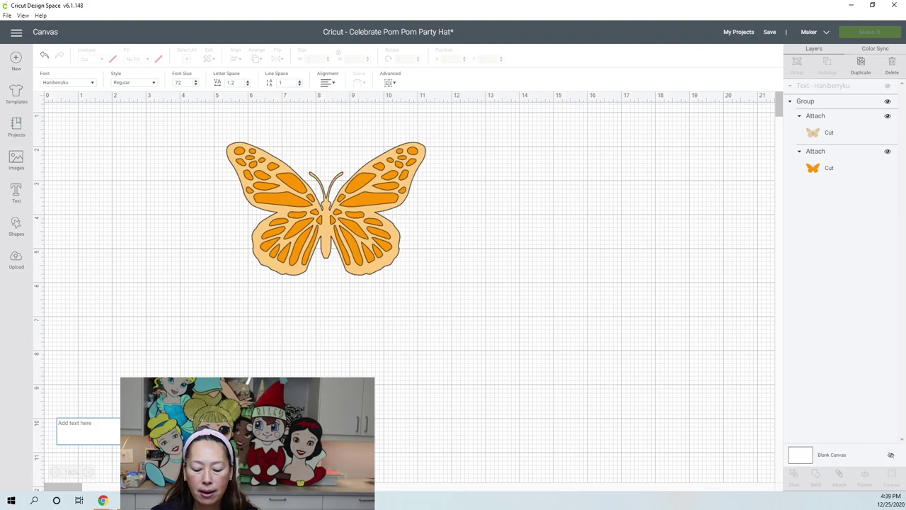
- Enter the person's first name as the text and enlarge it below the butterfly to about 11.73 by 2.05 inches
{"action": "type", "text": "Charlotte"}
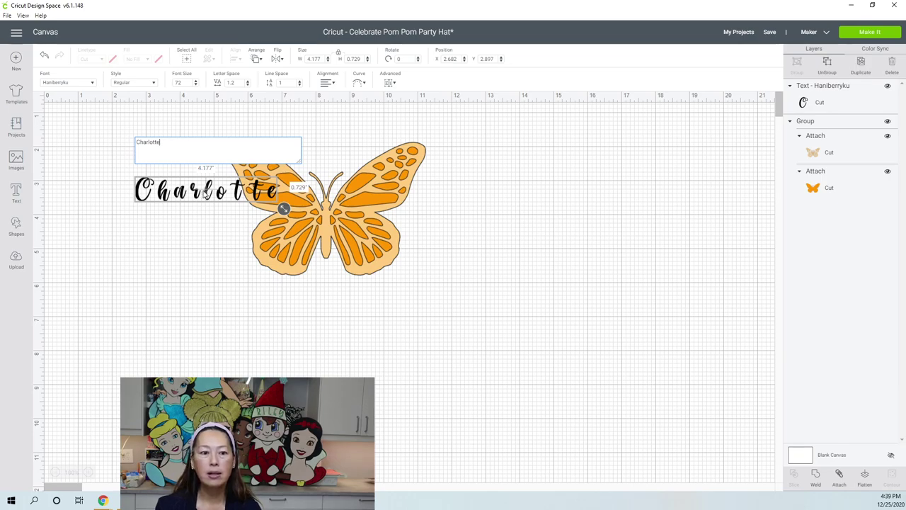
{"action": "left_click_drag", "start_coordinate": [240, 179], "coordinate": [455, 306]}
{"action": "left_click_drag", "start_coordinate": [508, 341], "coordinate": [630, 429]}
{"action": "left_click", "coordinate": [455, 328]}
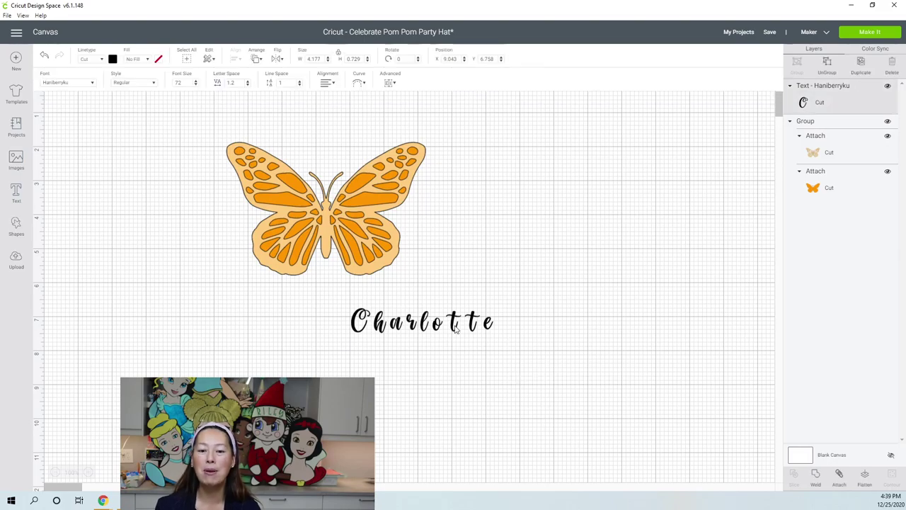
{"action": "left_click_drag", "start_coordinate": [500, 340], "coordinate": [562, 389]}
{"action": "left_click_drag", "start_coordinate": [626, 355], "coordinate": [536, 328]}
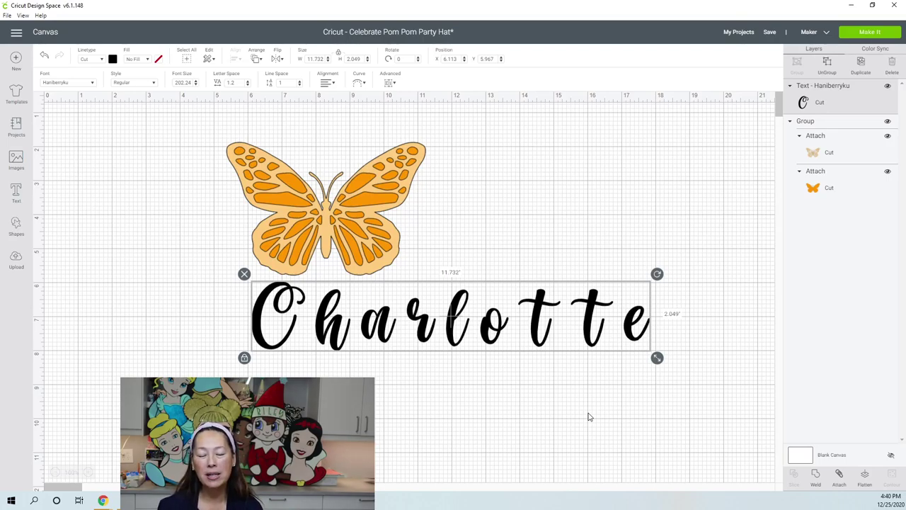
- Move the name up so it overlaps the butterfly's wing and reduce its letter spacing to -0.4
{"action": "left_click_drag", "start_coordinate": [460, 320], "coordinate": [571, 218]}
{"action": "left_click", "coordinate": [489, 127]}
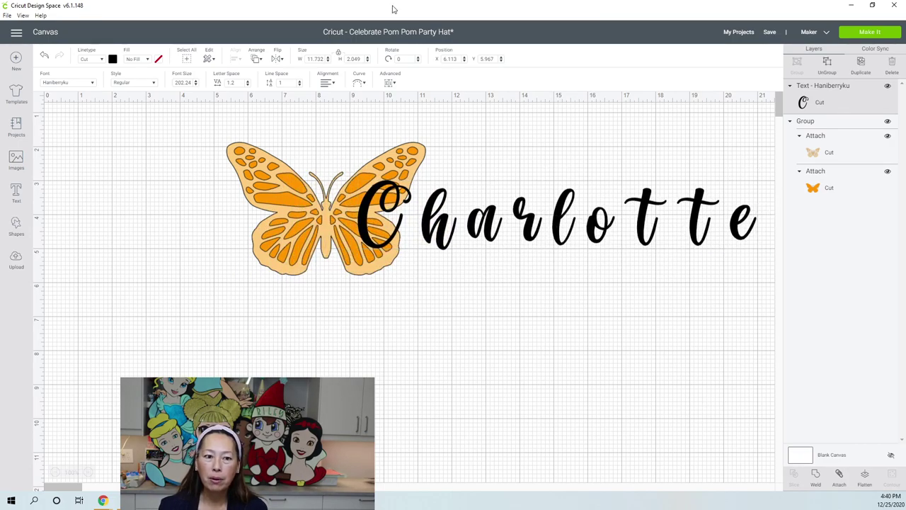
{"action": "left_click", "coordinate": [248, 86]}
{"action": "left_click", "coordinate": [248, 86]}
{"action": "left_click", "coordinate": [248, 86]}
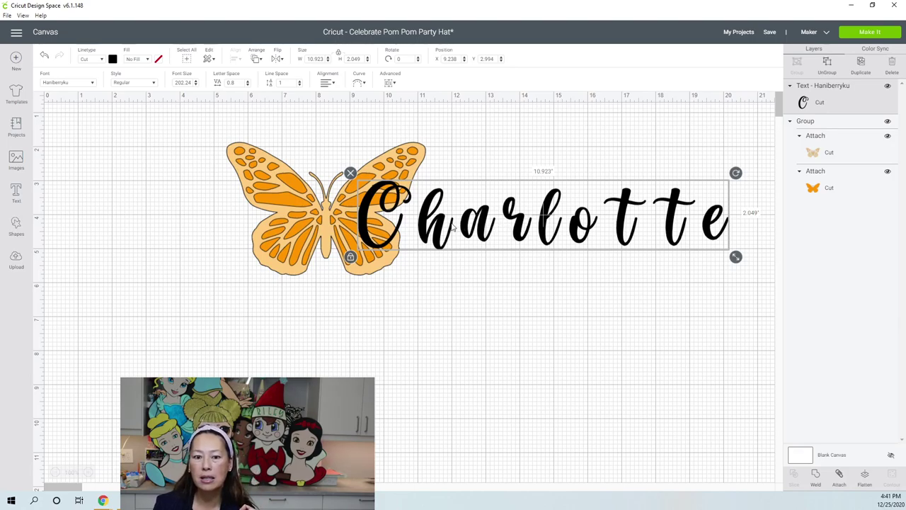
{"action": "left_click", "coordinate": [247, 85]}
{"action": "left_click", "coordinate": [247, 85]}
{"action": "left_click", "coordinate": [247, 85]}
{"action": "left_click", "coordinate": [248, 85]}
{"action": "left_click", "coordinate": [248, 85]}
{"action": "left_click", "coordinate": [248, 85]}
{"action": "left_click", "coordinate": [248, 85]}
{"action": "left_click", "coordinate": [248, 85]}
{"action": "left_click", "coordinate": [248, 85]}
{"action": "left_click", "coordinate": [248, 85]}
{"action": "left_click", "coordinate": [248, 85]}
{"action": "left_click", "coordinate": [248, 85]}
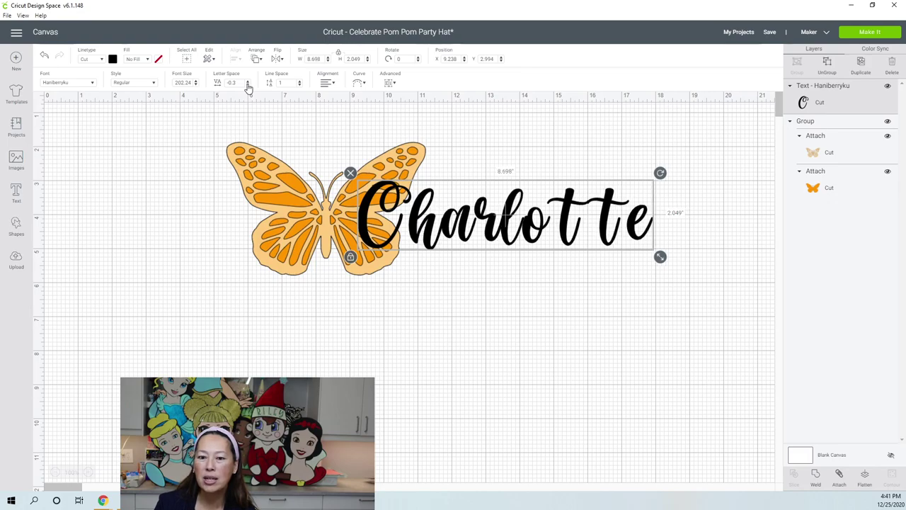
{"action": "left_click", "coordinate": [248, 85]}
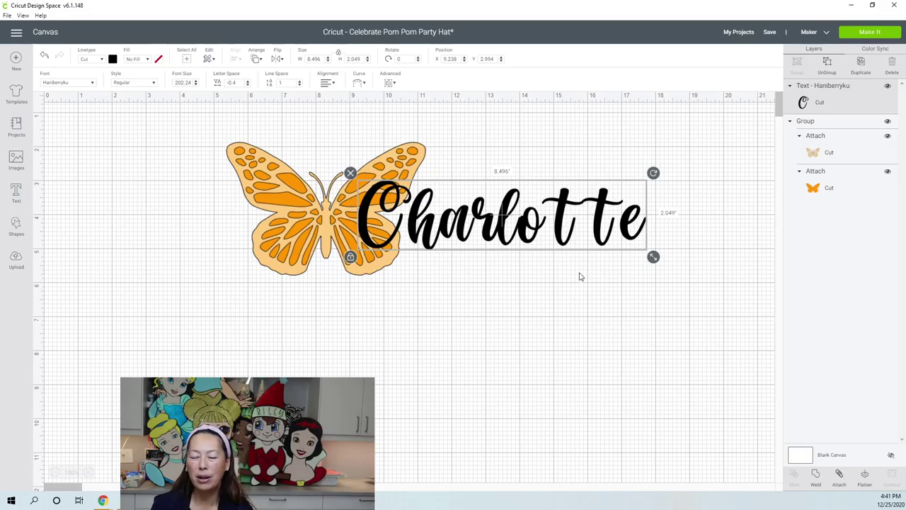
- Ungroup the name into separate letters and move the fourth letter against the third so their strokes join
{"action": "left_click", "coordinate": [827, 65]}
{"action": "left_click", "coordinate": [486, 222]}
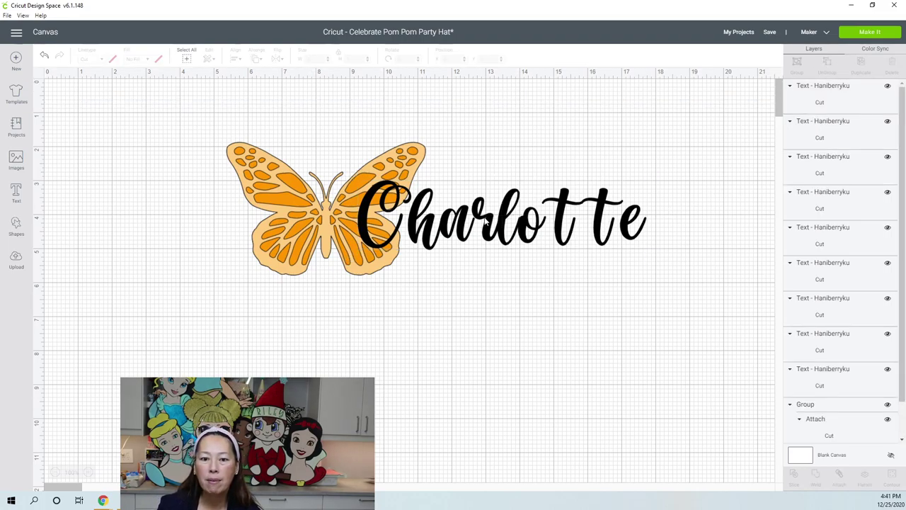
{"action": "left_click", "coordinate": [487, 222]}
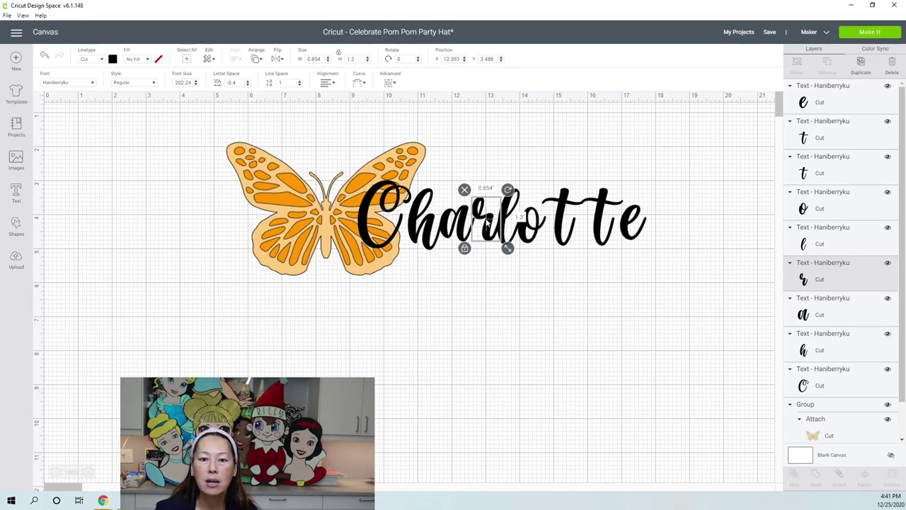
{"action": "left_click_drag", "start_coordinate": [492, 231], "coordinate": [486, 233]}
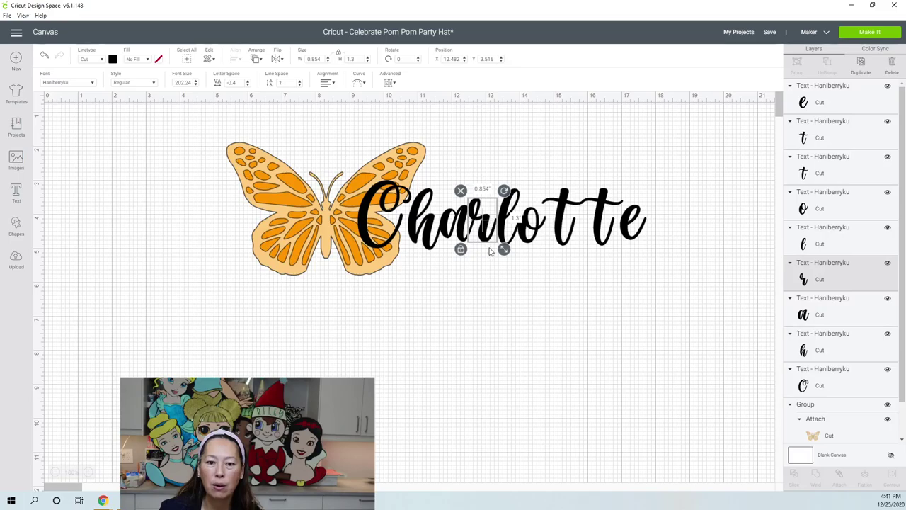
{"action": "left_click", "coordinate": [493, 283]}
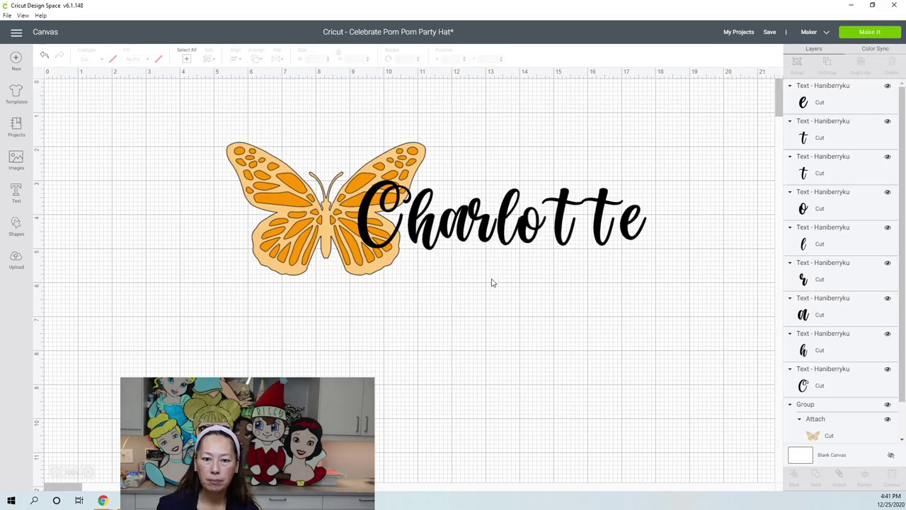
- Close the gaps between the remaining letters so the script connects, and nudge the capital slightly down toward the second letter
{"action": "left_click", "coordinate": [498, 223]}
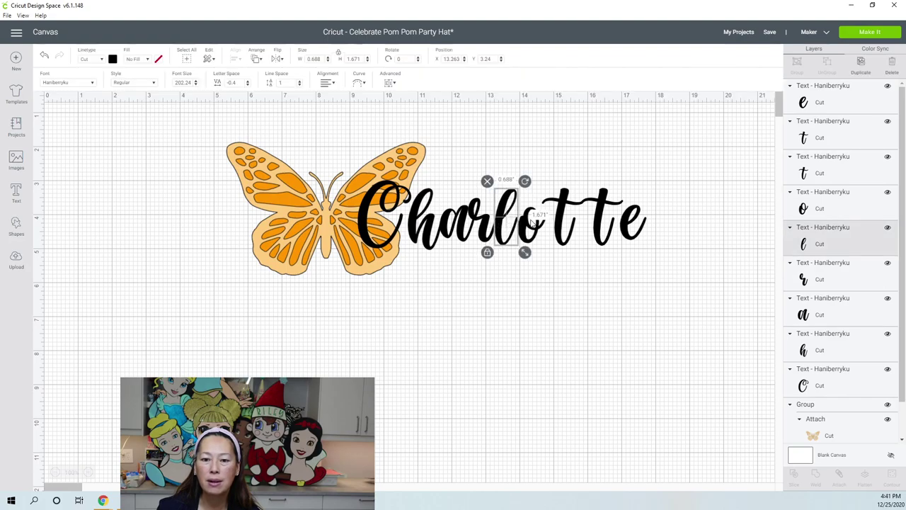
{"action": "left_click", "coordinate": [529, 225]}
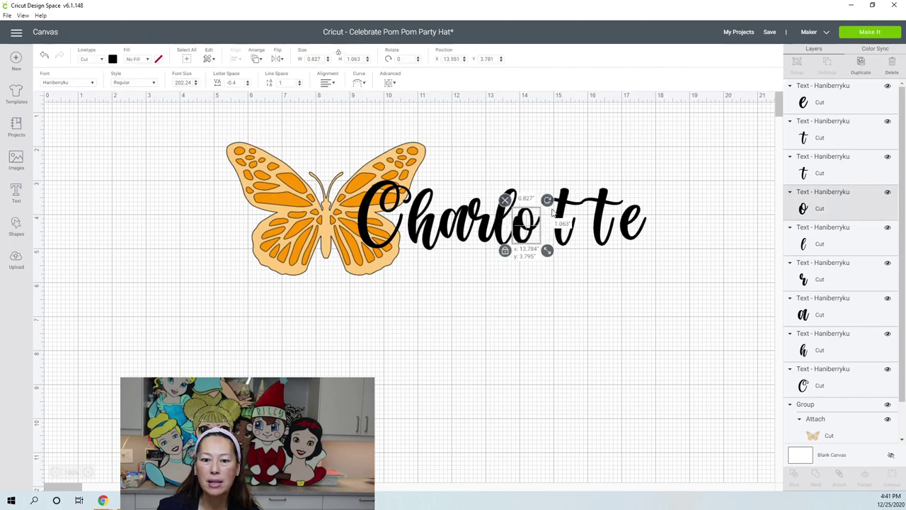
{"action": "left_click", "coordinate": [552, 205]}
{"action": "mouse_move", "coordinate": [552, 205]}
{"action": "left_mouse_down"}
{"action": "mouse_move", "coordinate": [598, 206]}
{"action": "mouse_move", "coordinate": [564, 206]}
{"action": "left_mouse_up"}
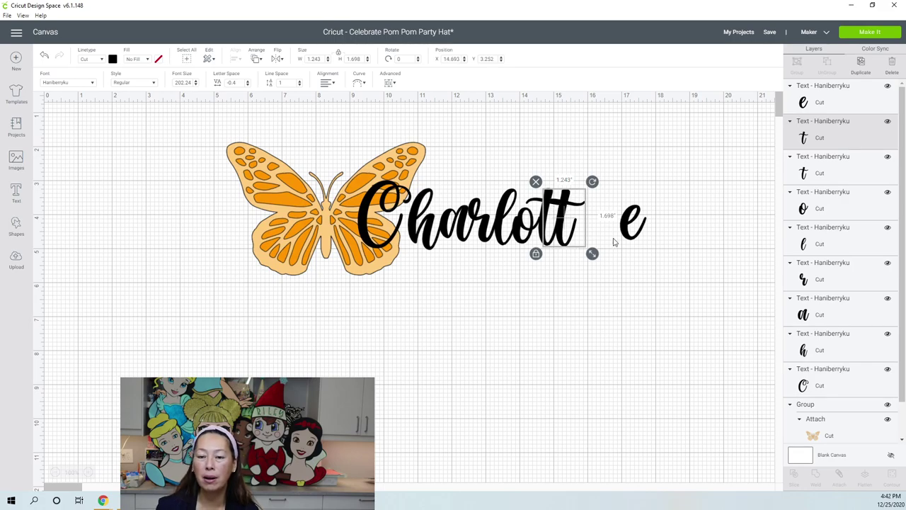
{"action": "left_click_drag", "start_coordinate": [630, 233], "coordinate": [579, 230]}
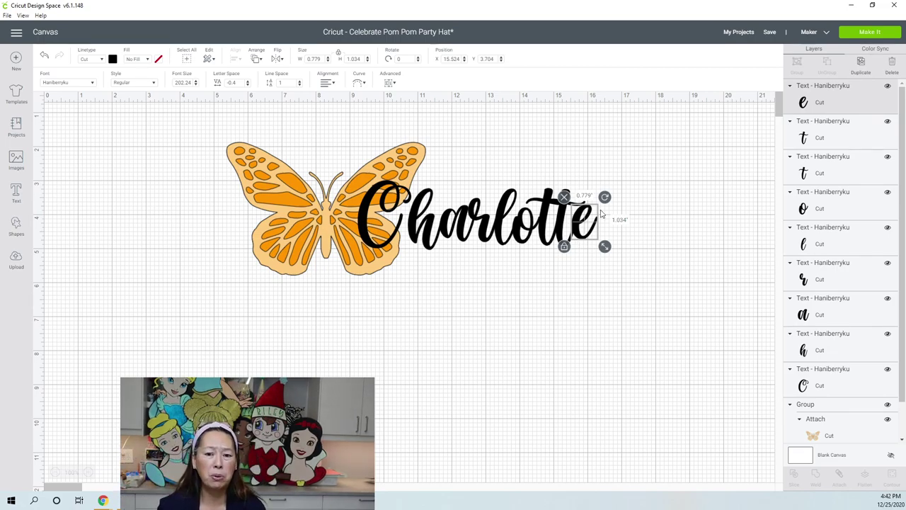
{"action": "left_click", "coordinate": [558, 283]}
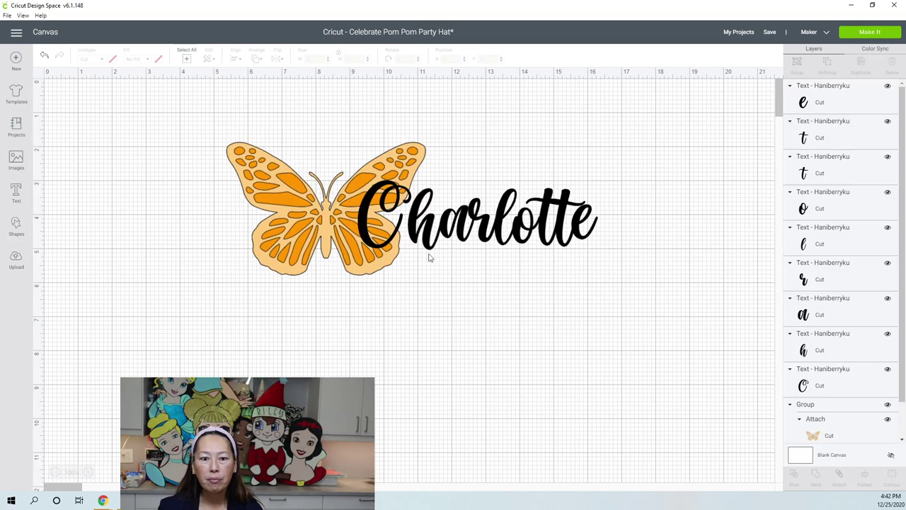
{"action": "left_click_drag", "start_coordinate": [396, 231], "coordinate": [396, 239]}
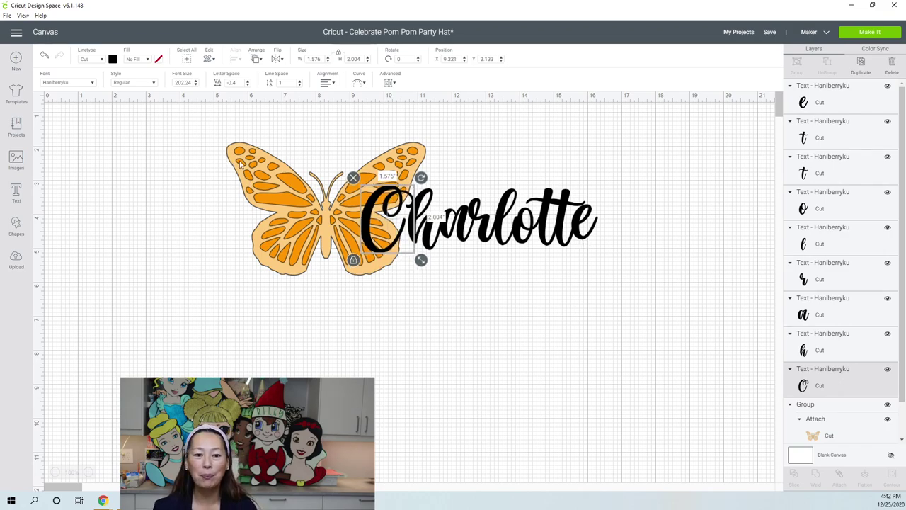
- Move the butterfly clear of the name, then select all the letters and recolor them light blue
{"action": "left_click_drag", "start_coordinate": [259, 172], "coordinate": [161, 160]}
{"action": "left_click", "coordinate": [512, 259]}
{"action": "left_click_drag", "start_coordinate": [637, 266], "coordinate": [364, 192]}
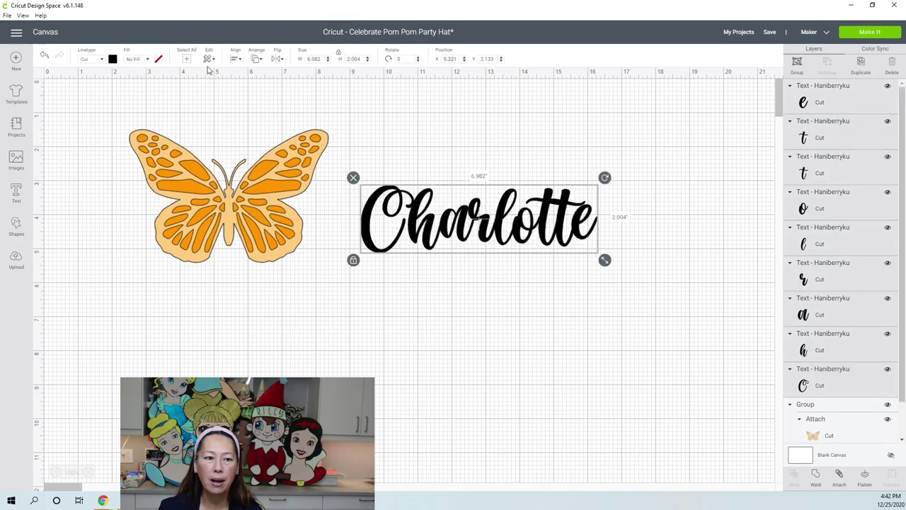
{"action": "left_click", "coordinate": [113, 60]}
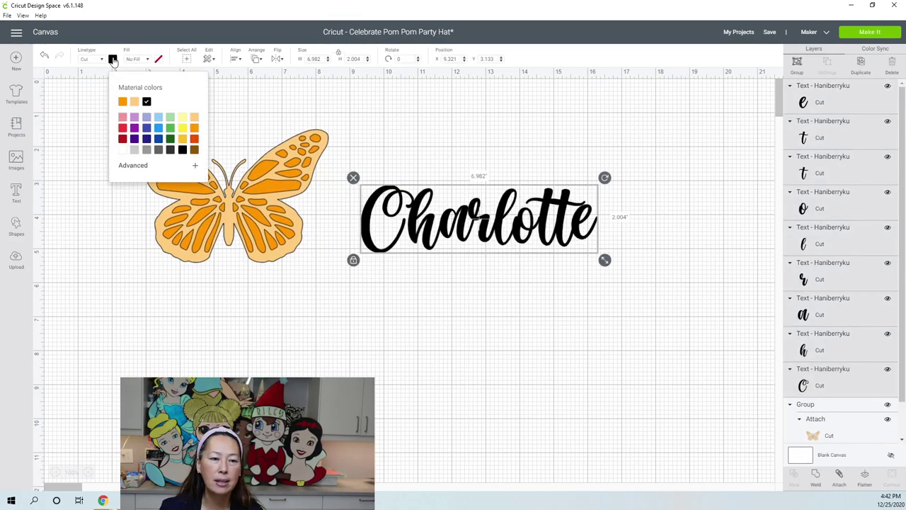
{"action": "left_click", "coordinate": [135, 103]}
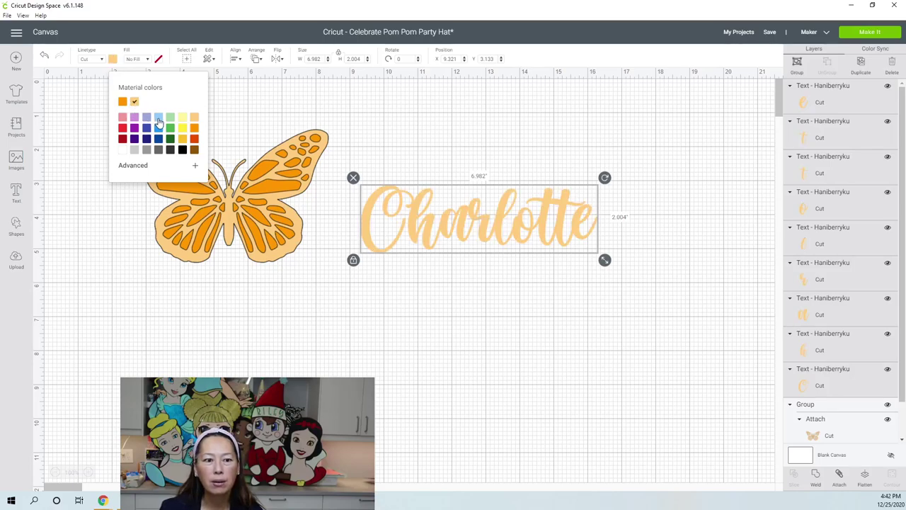
{"action": "left_click", "coordinate": [159, 119]}
{"action": "left_click", "coordinate": [446, 345]}
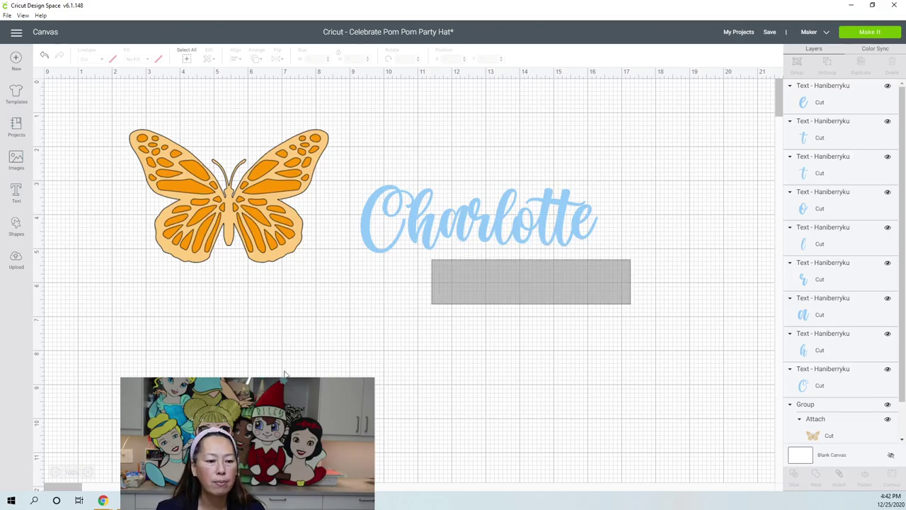
- Pull the letter o out, reseat it between the l and first t at about X 13.8, Y 3.75, and send it to the front
{"action": "left_click", "coordinate": [88, 473]}
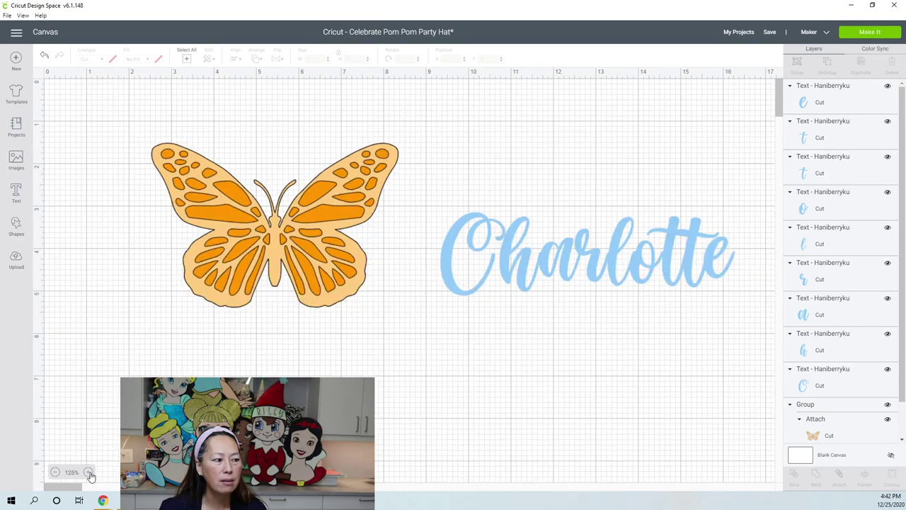
{"action": "left_click", "coordinate": [88, 473]}
{"action": "left_click", "coordinate": [88, 472]}
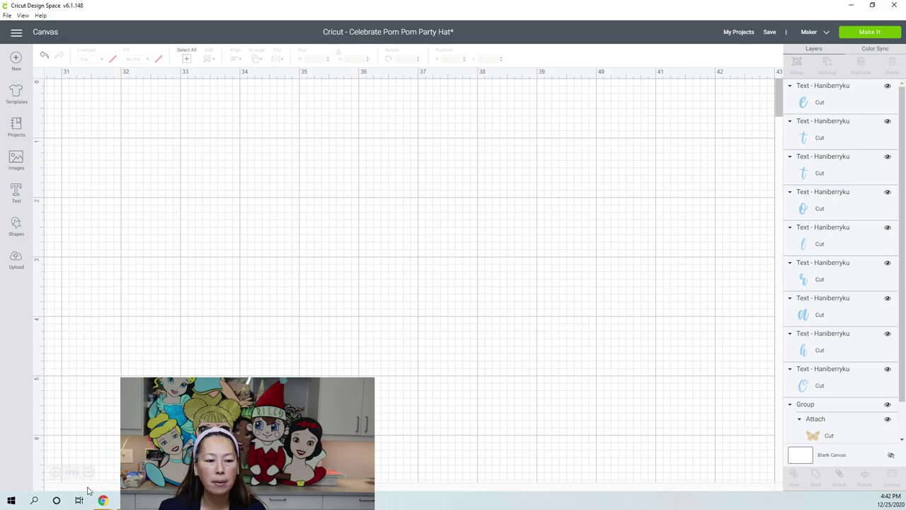
{"action": "scroll", "coordinate": [404, 276], "scroll_direction": "left", "scroll_amount": 4}
{"action": "left_click_drag", "start_coordinate": [108, 491], "coordinate": [75, 490]}
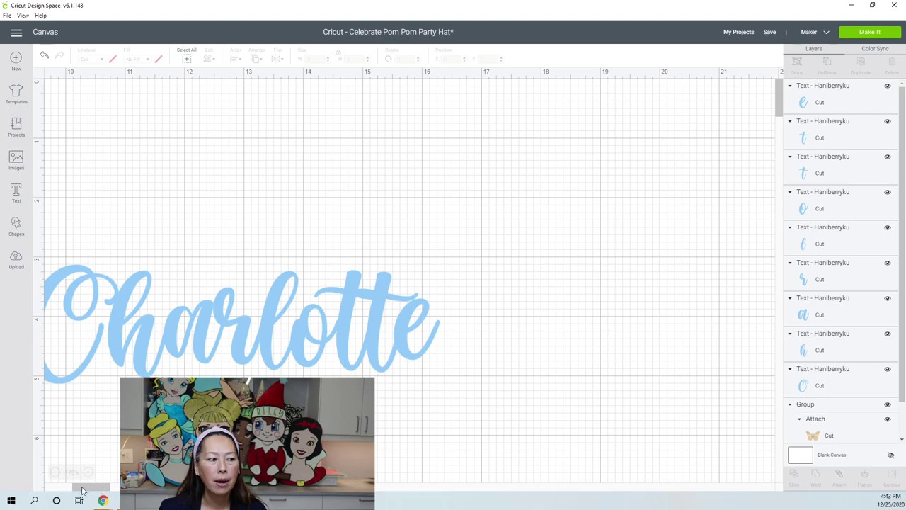
{"action": "left_click_drag", "start_coordinate": [74, 490], "coordinate": [65, 490]}
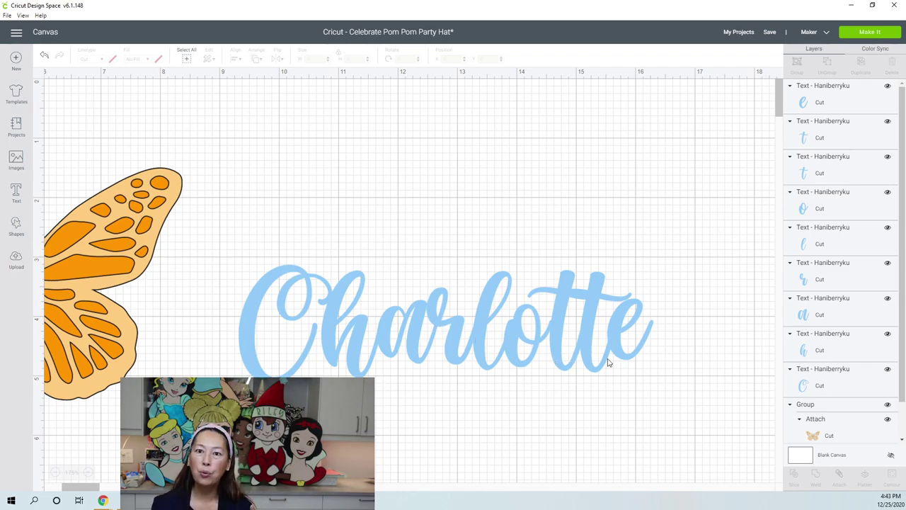
{"action": "left_click", "coordinate": [537, 331]}
{"action": "left_click_drag", "start_coordinate": [537, 331], "coordinate": [506, 180]}
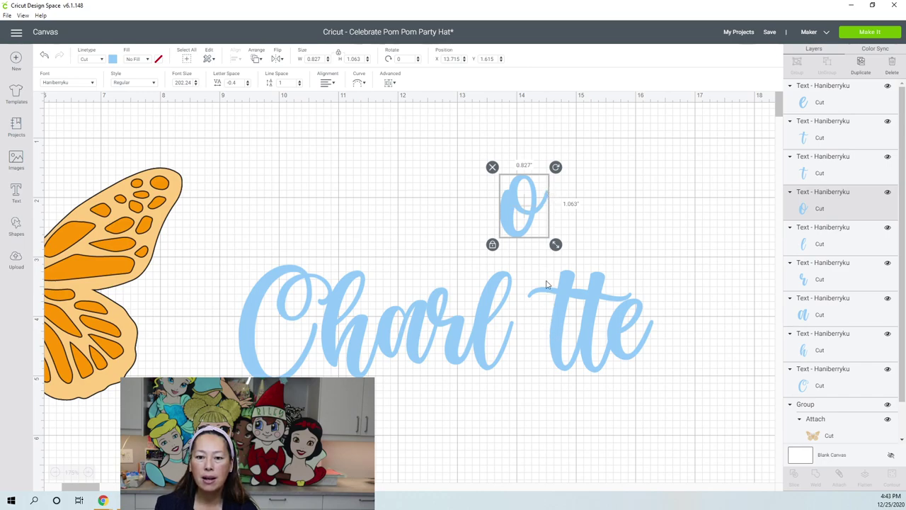
{"action": "left_click_drag", "start_coordinate": [536, 214], "coordinate": [538, 340]}
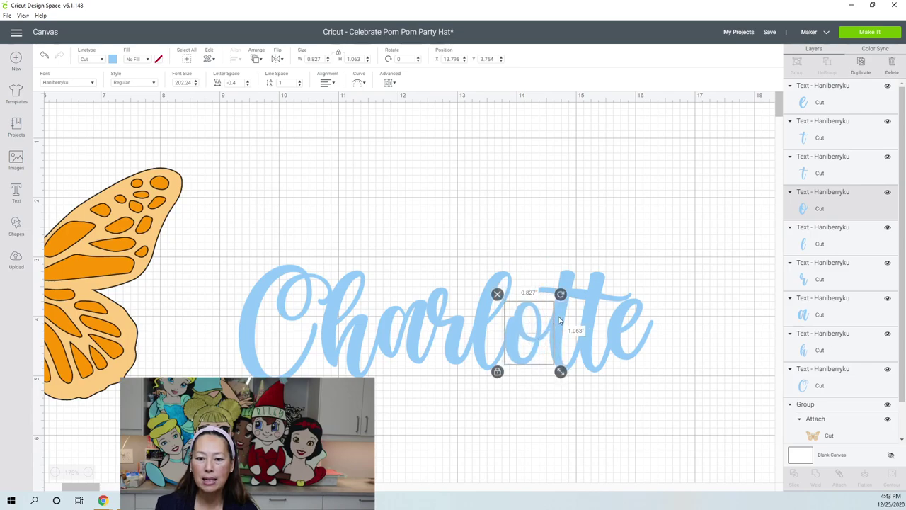
{"action": "left_click", "coordinate": [257, 59]}
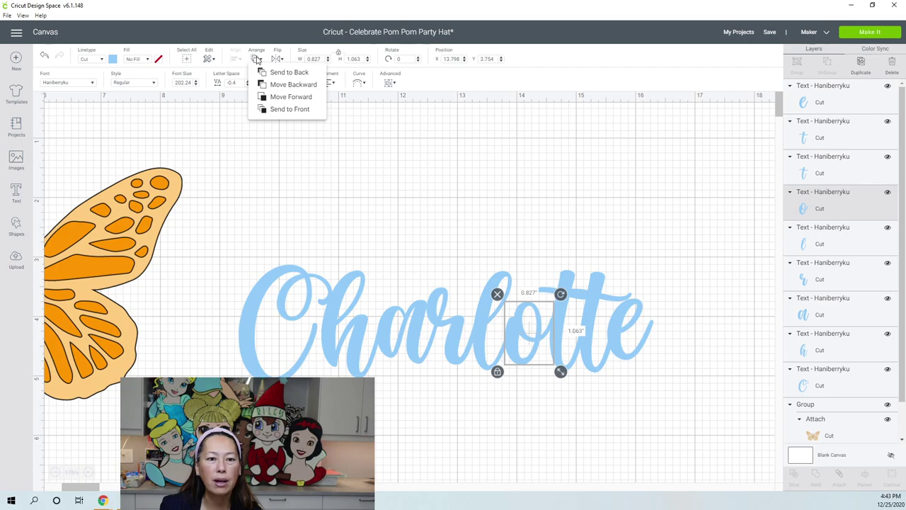
{"action": "left_click", "coordinate": [289, 109]}
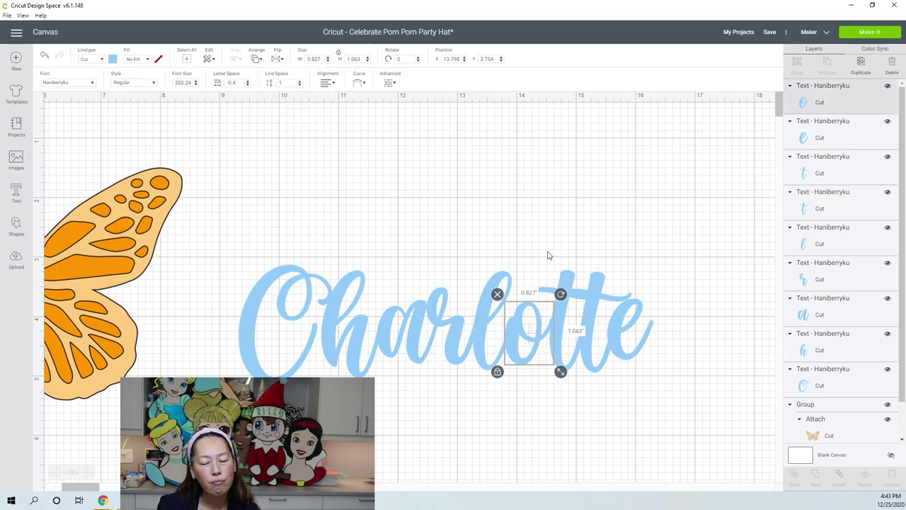
- Recolor both t letters of the name light green so they stand out from their neighbors
{"action": "left_click", "coordinate": [563, 281]}
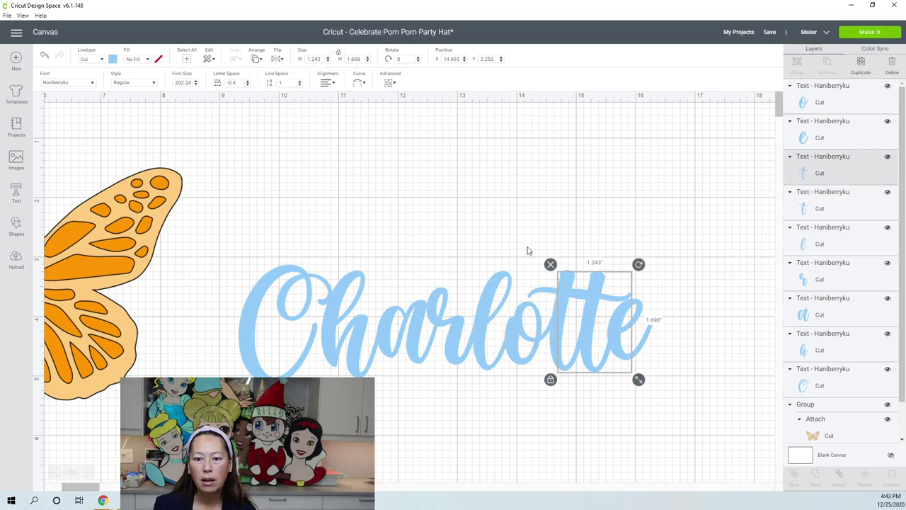
{"action": "left_click", "coordinate": [112, 60]}
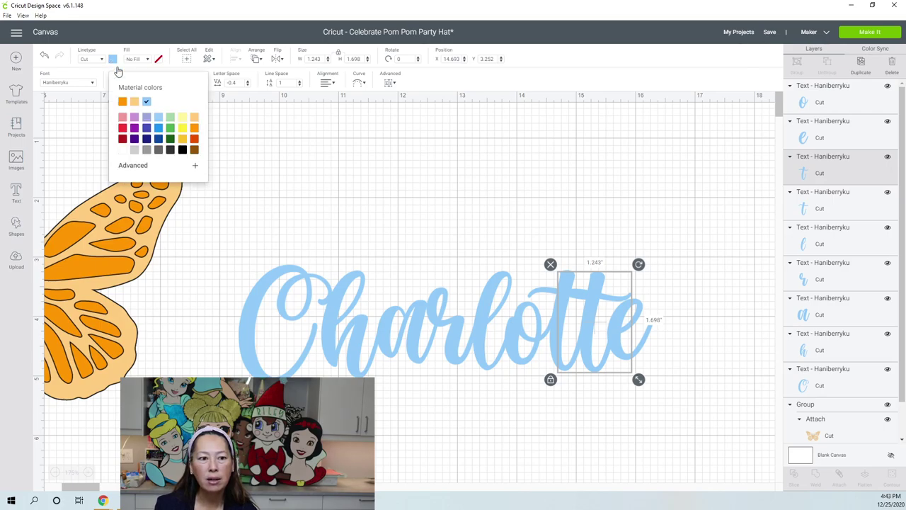
{"action": "left_click", "coordinate": [170, 118]}
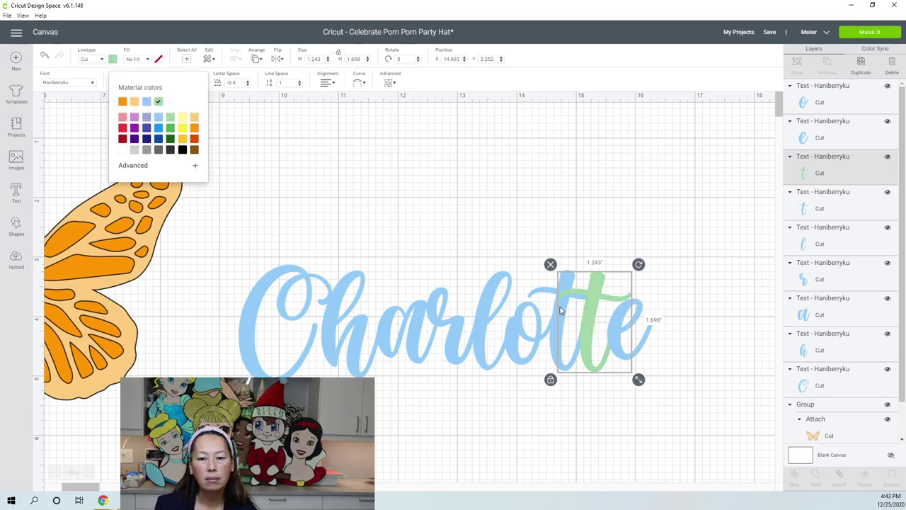
{"action": "left_click", "coordinate": [542, 292]}
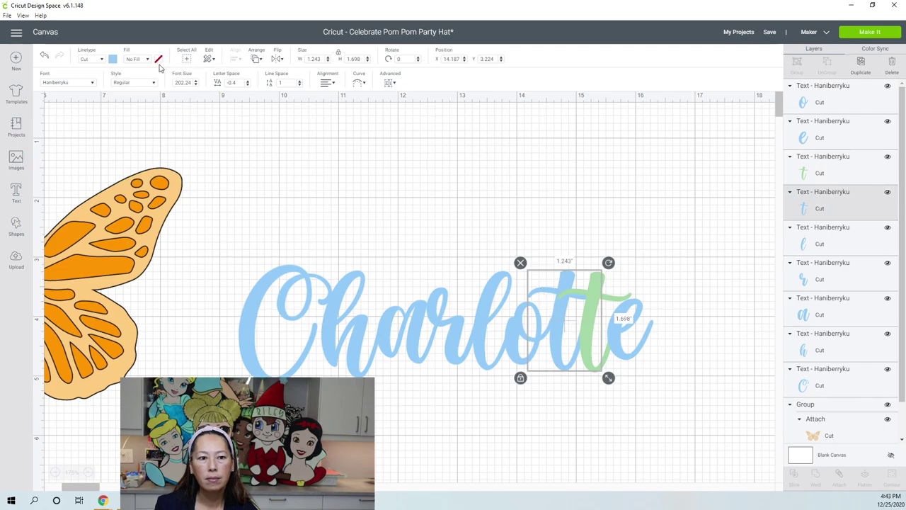
{"action": "left_click", "coordinate": [114, 61]}
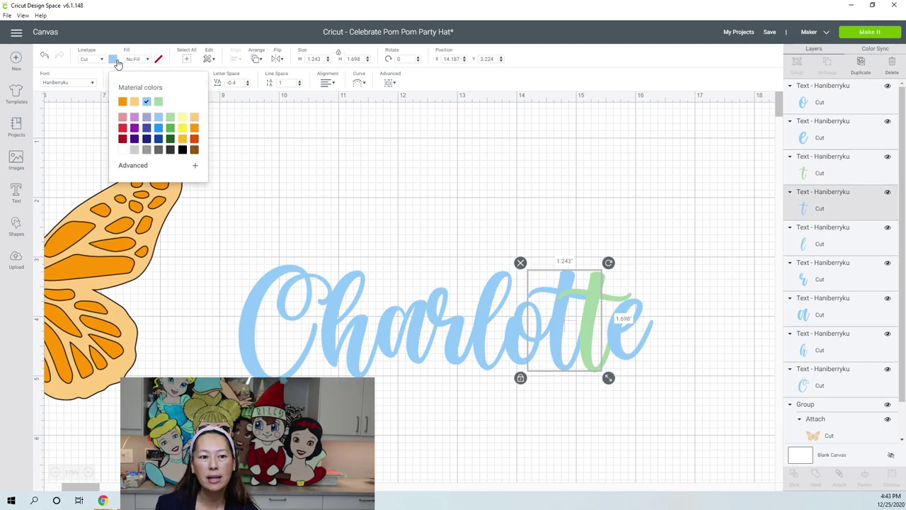
{"action": "left_click", "coordinate": [158, 103]}
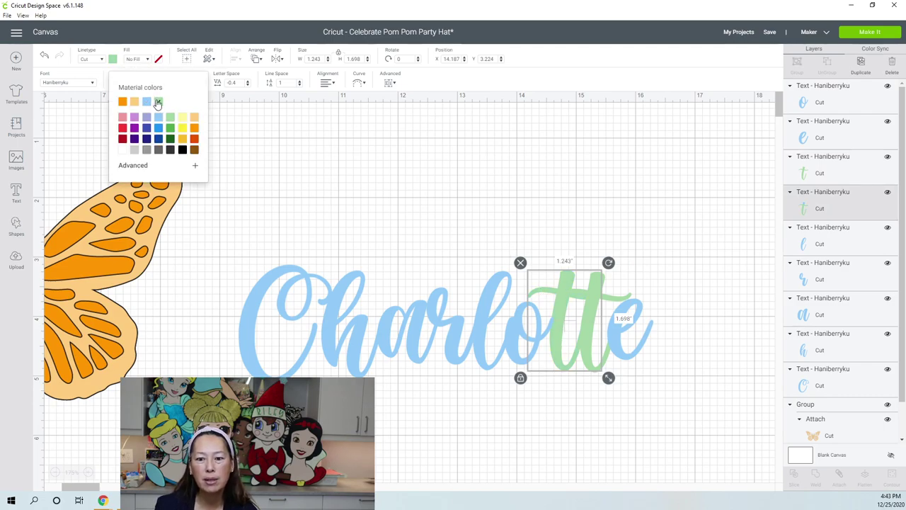
- Nudge the letter o toward the first t, to about X 13.88, Y 3.73, and recolor it light orange
{"action": "left_click", "coordinate": [535, 336]}
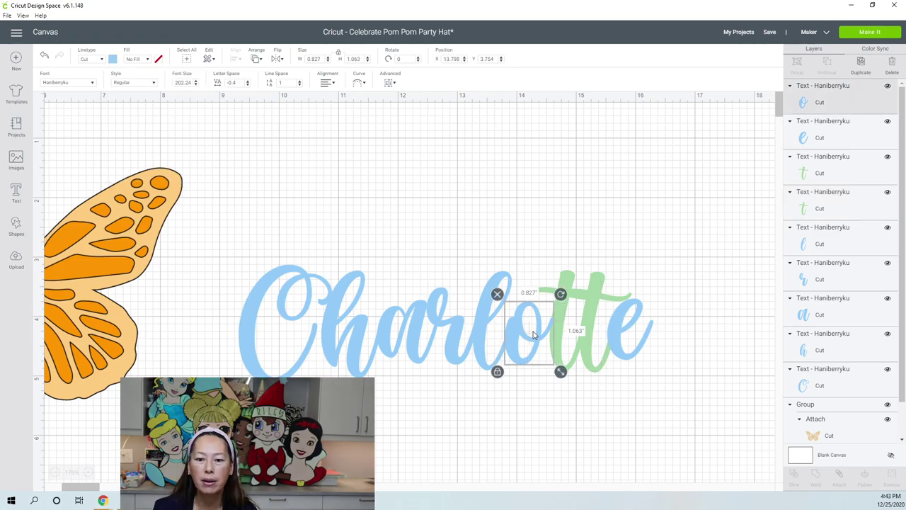
{"action": "left_click_drag", "start_coordinate": [539, 333], "coordinate": [540, 333]}
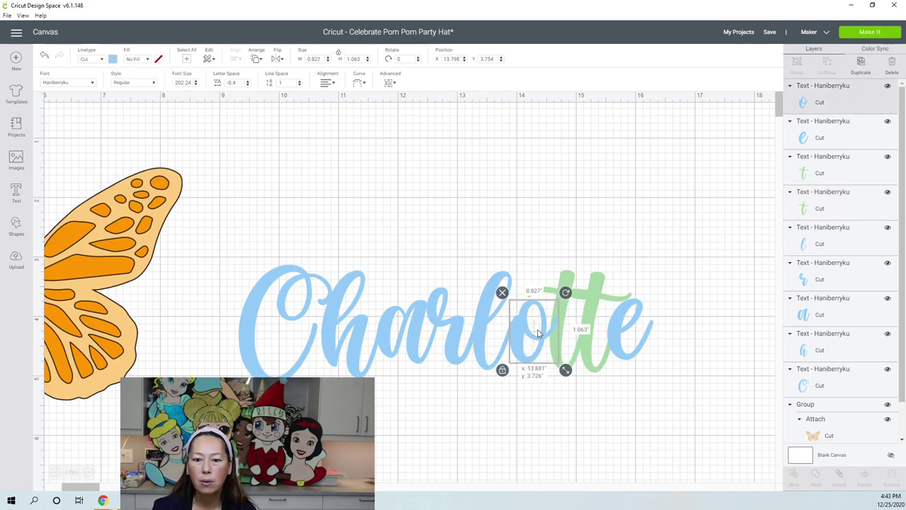
{"action": "left_click", "coordinate": [113, 60]}
{"action": "left_click", "coordinate": [134, 102]}
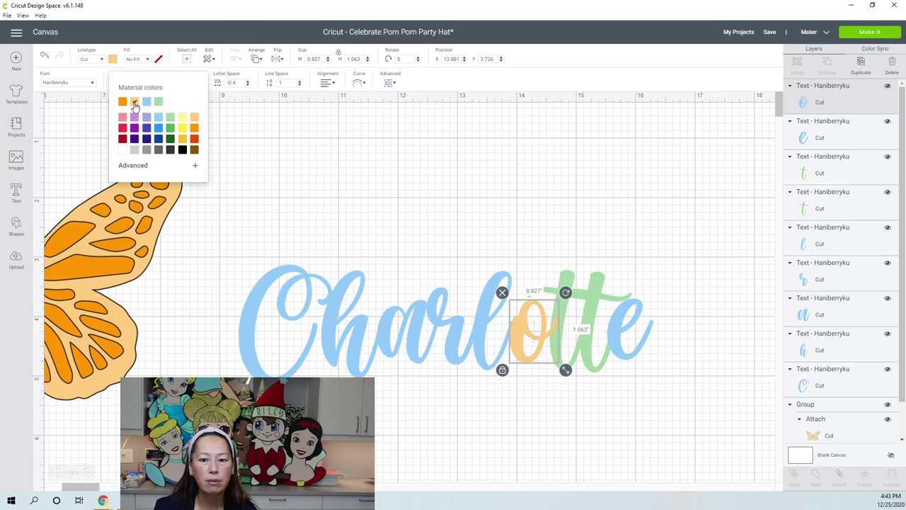
{"action": "left_click", "coordinate": [602, 165]}
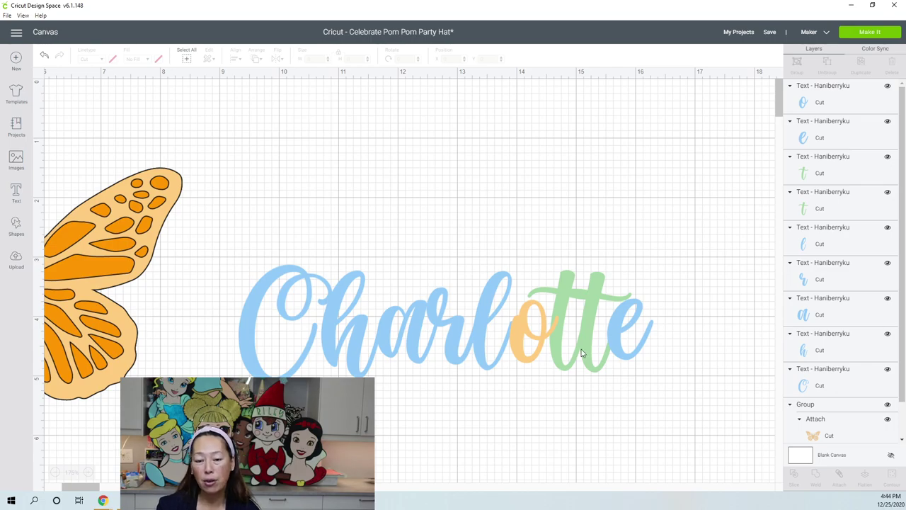
- Try welding all the letters of the name into one shape, and undo the weld
{"action": "left_click_drag", "start_coordinate": [686, 414], "coordinate": [264, 272]}
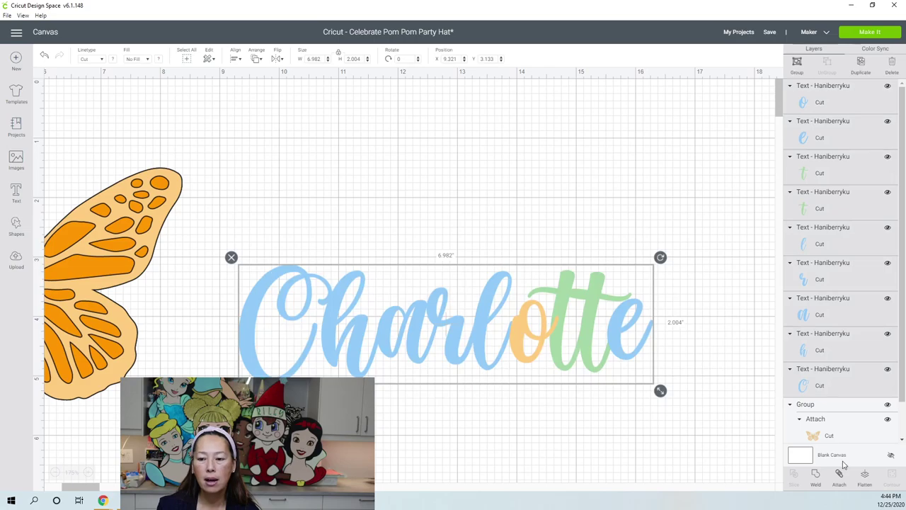
{"action": "left_click", "coordinate": [817, 475]}
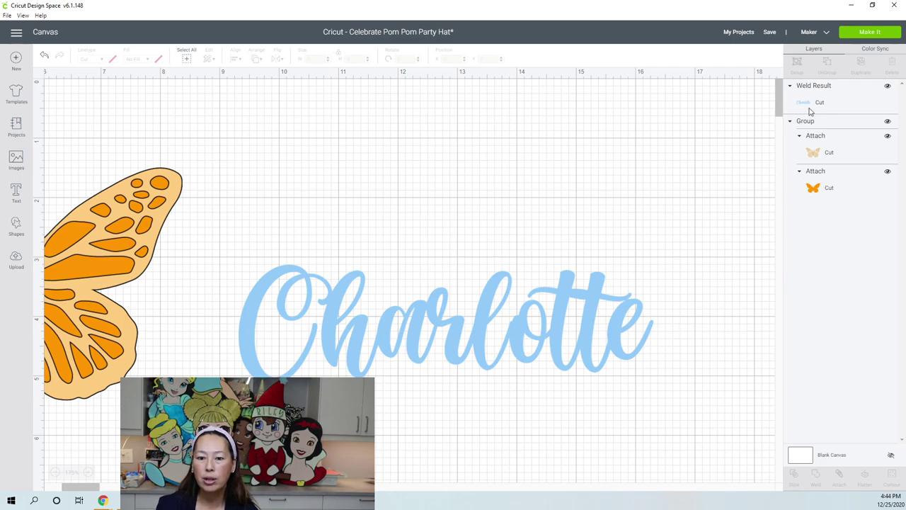
{"action": "left_click", "coordinate": [44, 56]}
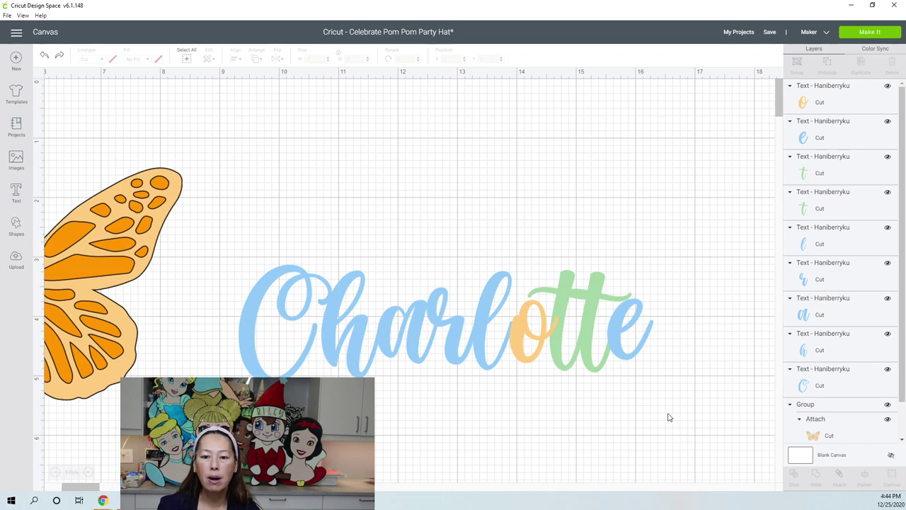
- Recolor the letter a light orange and send it to the front of the layers
{"action": "left_click", "coordinate": [415, 327]}
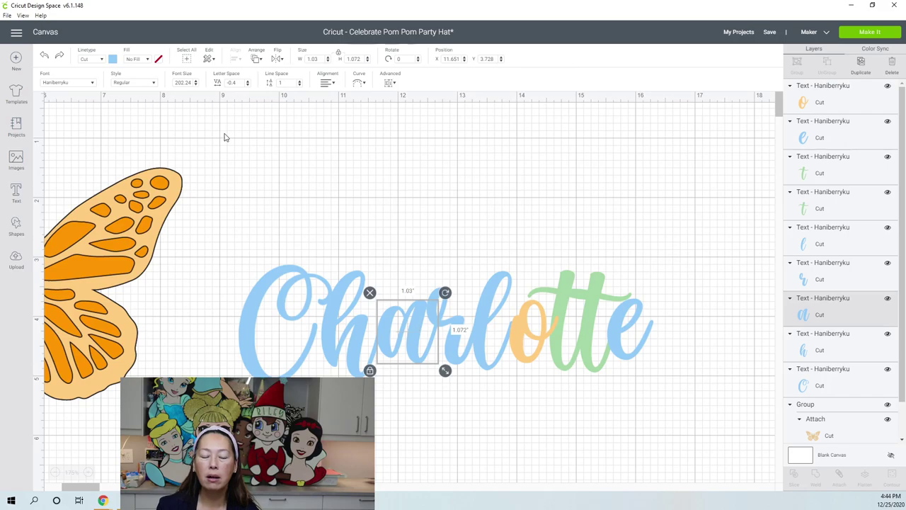
{"action": "left_click", "coordinate": [112, 61]}
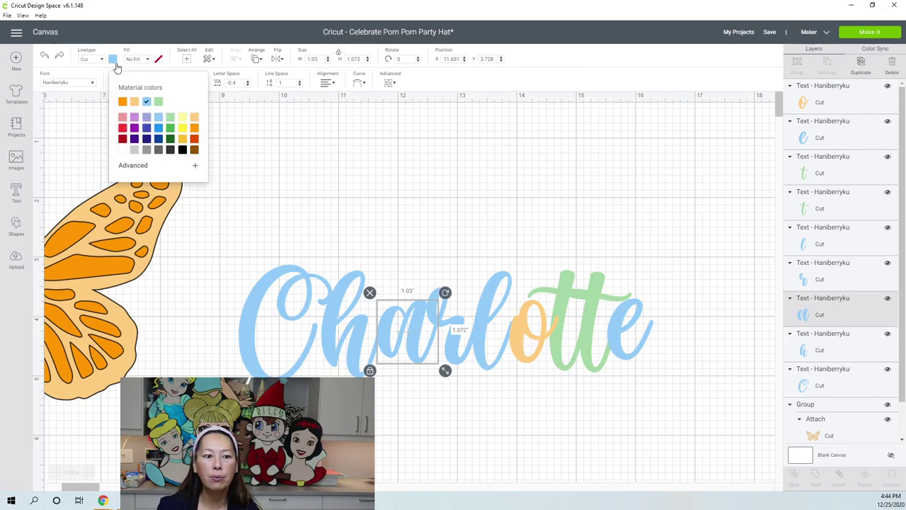
{"action": "left_click", "coordinate": [135, 101]}
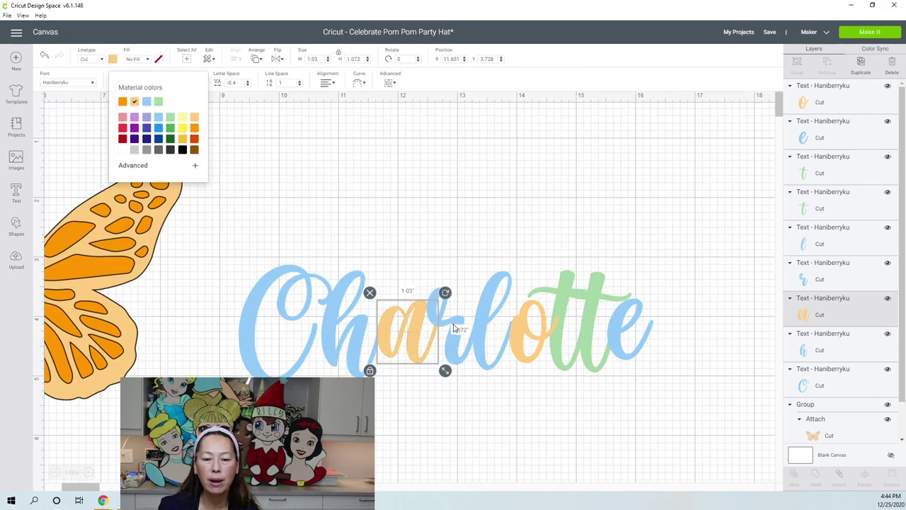
{"action": "left_click", "coordinate": [418, 330]}
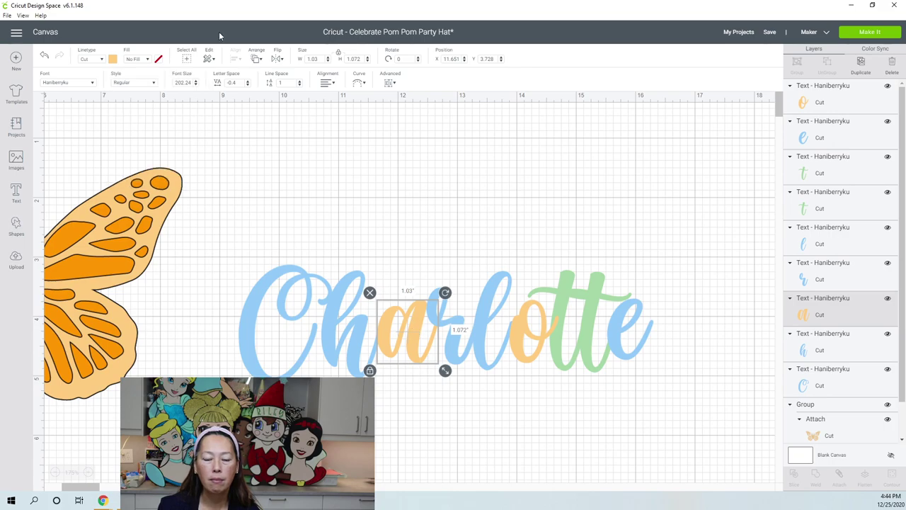
{"action": "left_click", "coordinate": [257, 60]}
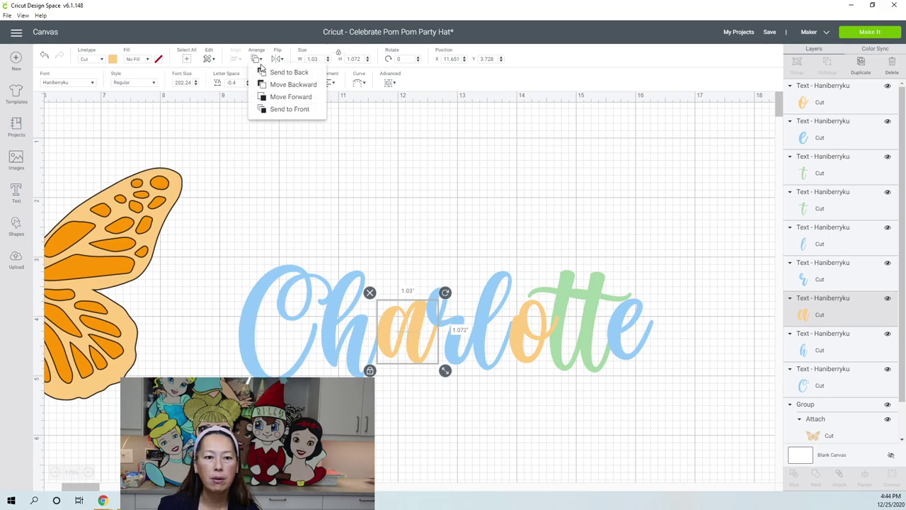
{"action": "left_click", "coordinate": [275, 110]}
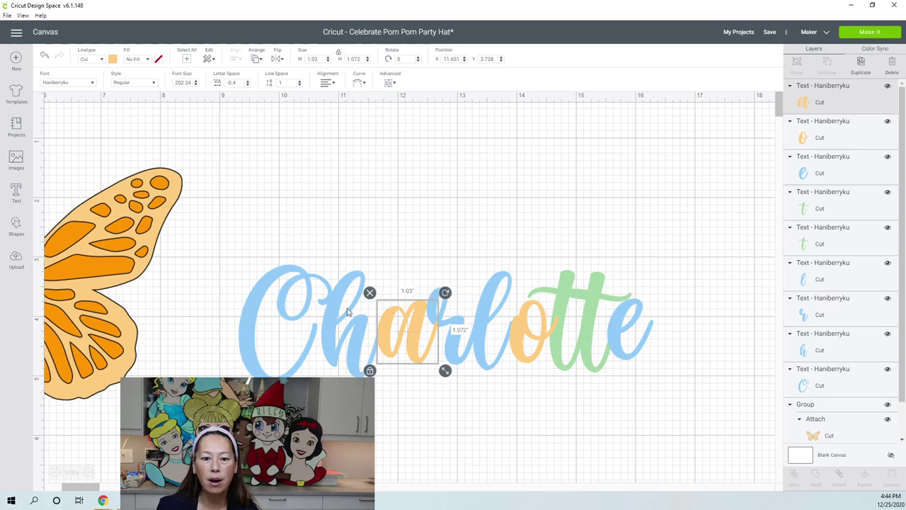
- Change the second t of the name to light orange and deselect it
{"action": "left_click", "coordinate": [592, 312]}
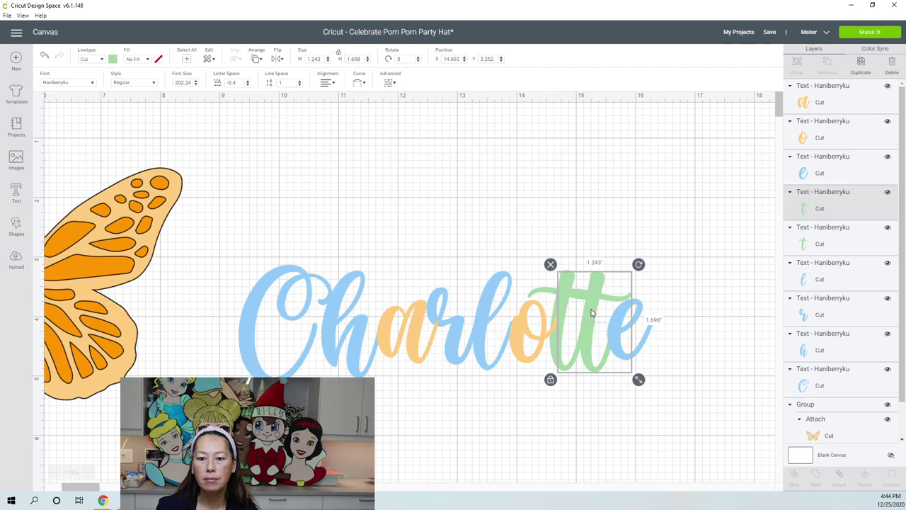
{"action": "left_click", "coordinate": [113, 61]}
{"action": "left_click", "coordinate": [135, 101]}
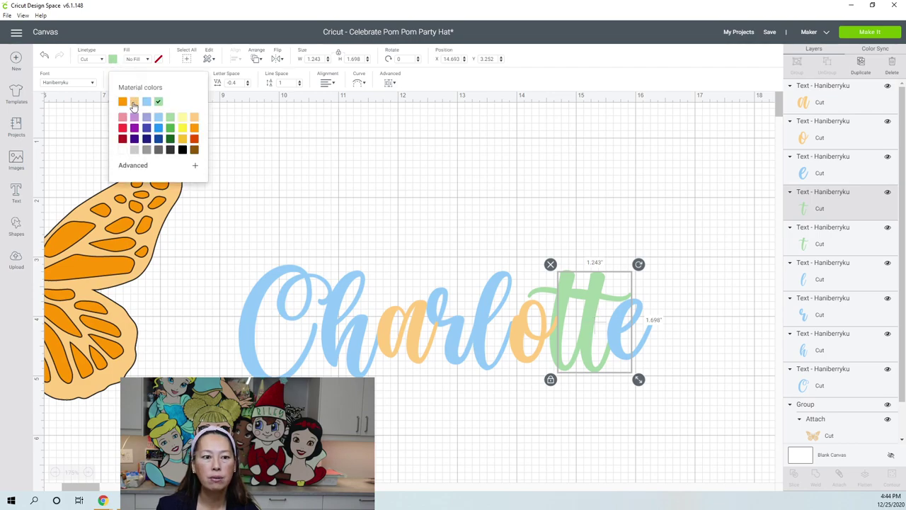
{"action": "left_click", "coordinate": [539, 205]}
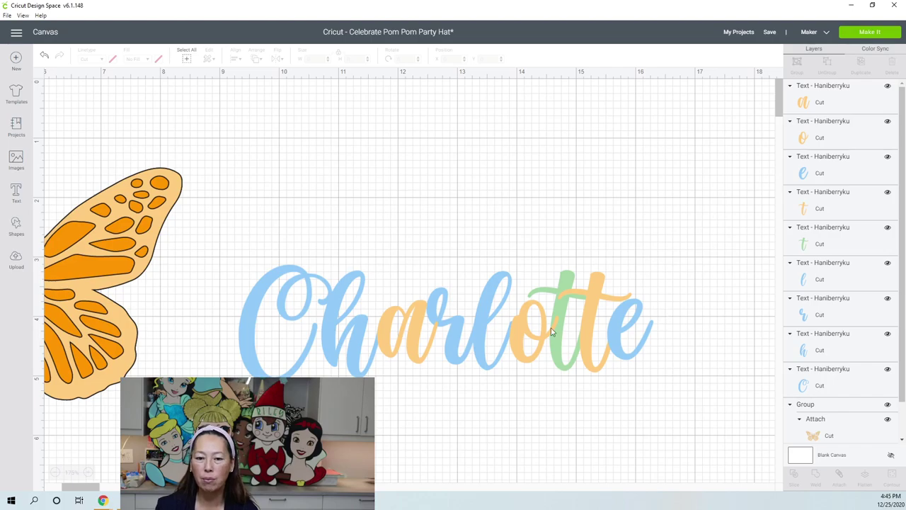
- Weld all the letters of the name into one shape and move it up to about X 9.47, Y 1.41
{"action": "left_click_drag", "start_coordinate": [680, 403], "coordinate": [249, 273]}
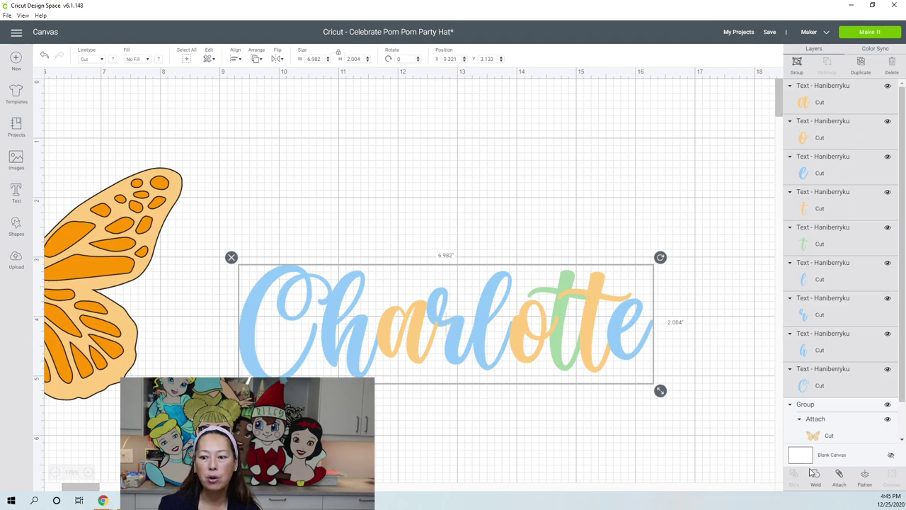
{"action": "left_click", "coordinate": [413, 260]}
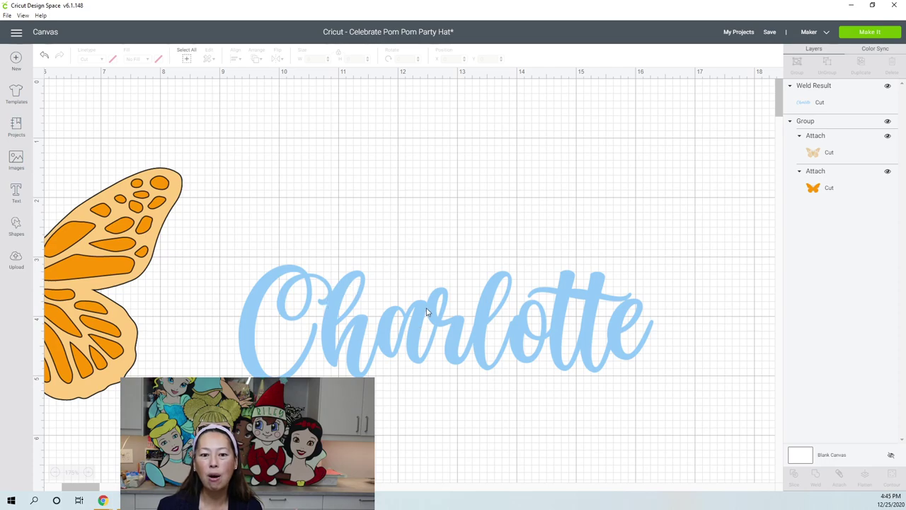
{"action": "left_click", "coordinate": [522, 329]}
{"action": "left_click_drag", "start_coordinate": [521, 331], "coordinate": [530, 229]}
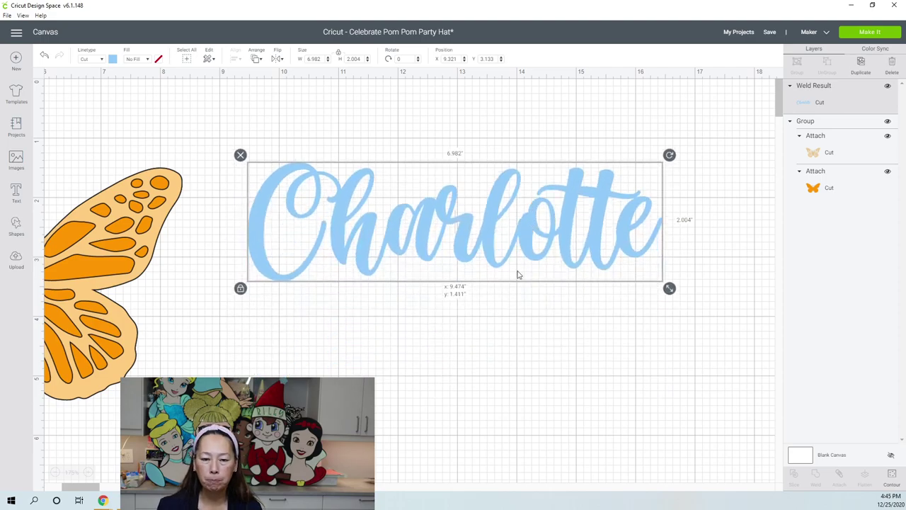
{"action": "left_click", "coordinate": [56, 487]}
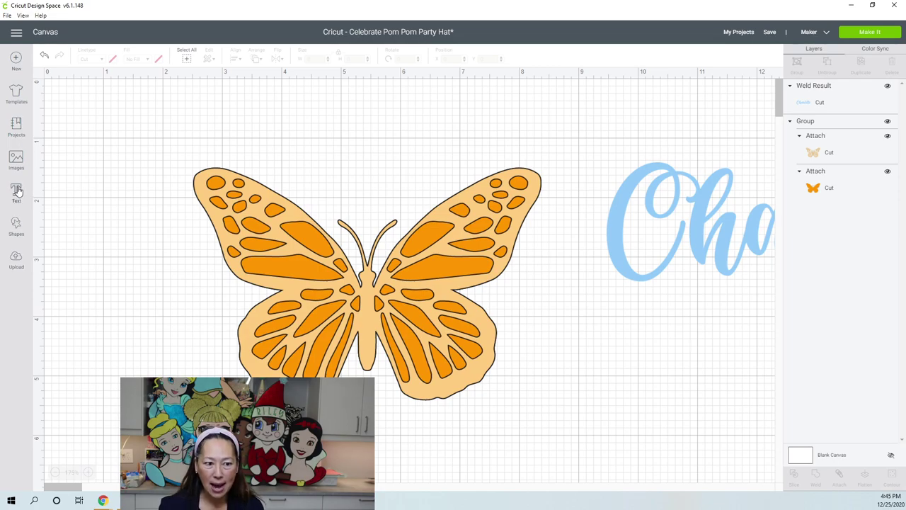
{"action": "left_click", "coordinate": [719, 228]}
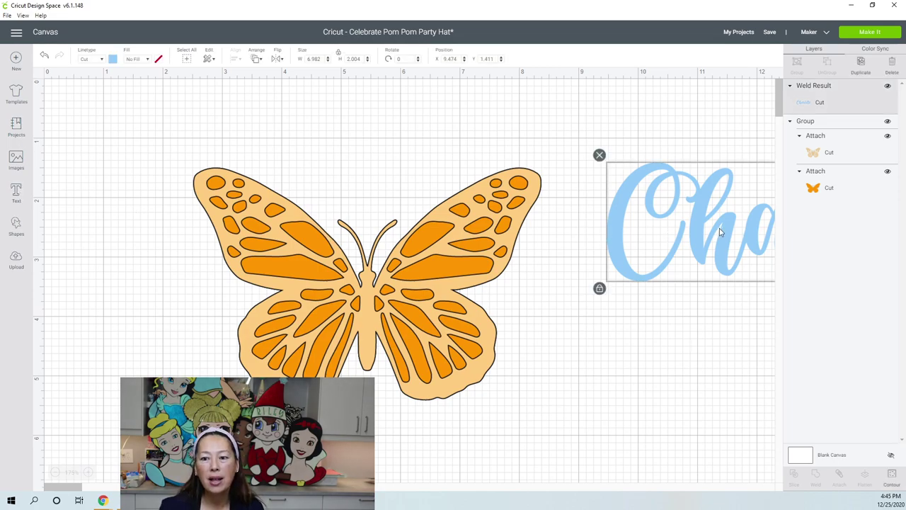
- Move the welded name to about X 8.47, Y 2.68 and the butterfly group up to about X 1.87, Y 0.60
{"action": "left_click_drag", "start_coordinate": [719, 228], "coordinate": [636, 330]}
{"action": "left_click", "coordinate": [414, 246]}
{"action": "left_click_drag", "start_coordinate": [396, 324], "coordinate": [369, 138]}
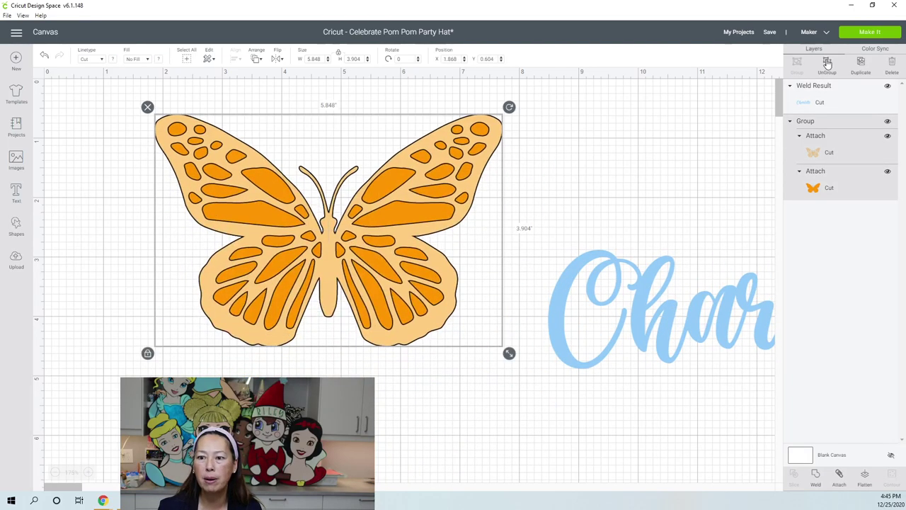
- Ungroup the butterfly and move its light orange patterned layer down below the solid orange layer
{"action": "left_click_drag", "start_coordinate": [233, 197], "coordinate": [536, 211]}
{"action": "key", "text": "ctrl+z"}
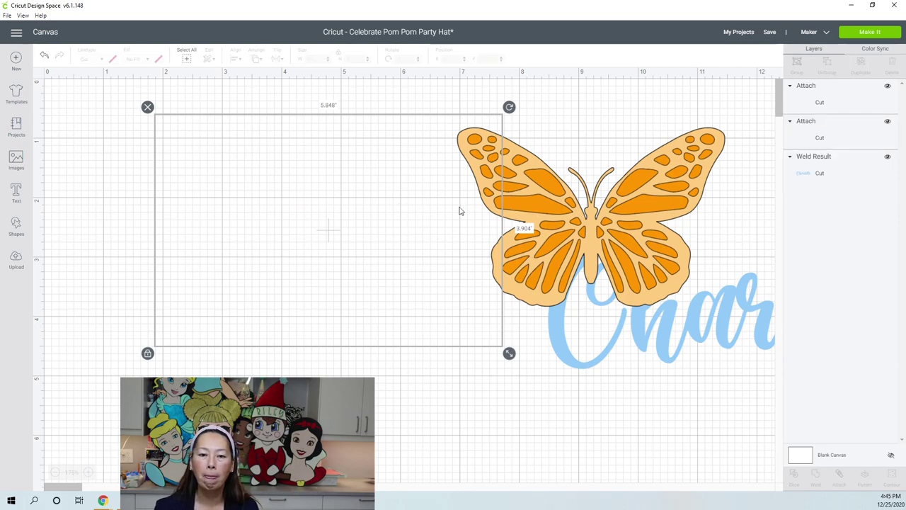
{"action": "left_click_drag", "start_coordinate": [412, 238], "coordinate": [394, 507]}
{"action": "left_click", "coordinate": [388, 237]}
- Place the name in front of the solid orange butterfly, shrunk to about 2.43 by 0.70 inches at X 3.67, Y 2.59
{"action": "left_click_drag", "start_coordinate": [687, 338], "coordinate": [295, 270]}
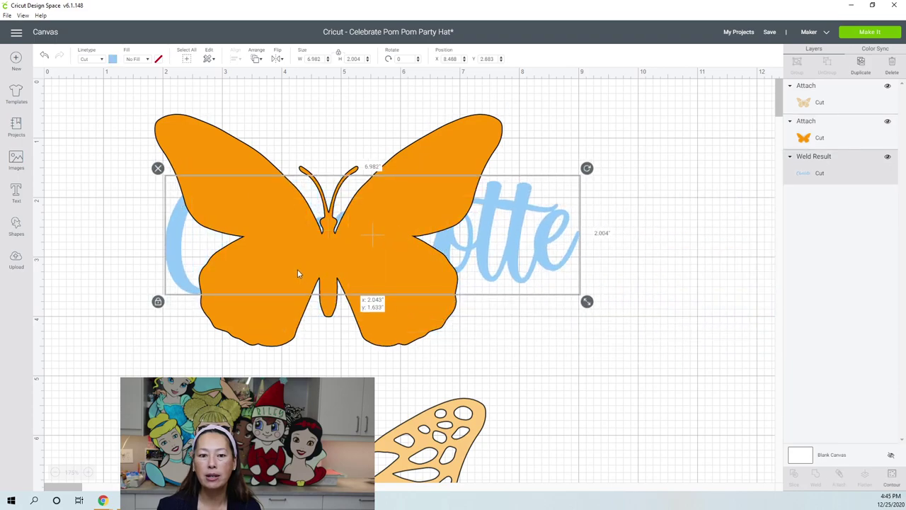
{"action": "left_click", "coordinate": [256, 59]}
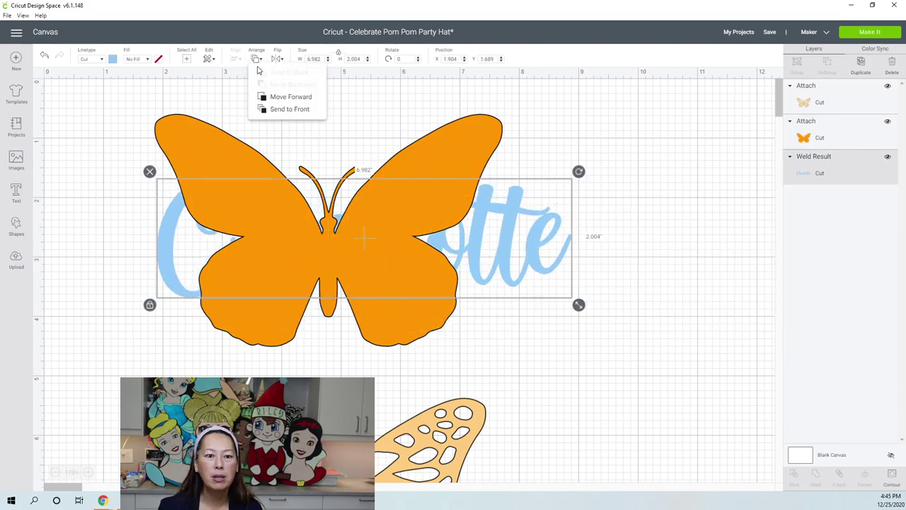
{"action": "left_click", "coordinate": [264, 110]}
{"action": "left_click_drag", "start_coordinate": [582, 306], "coordinate": [383, 257]}
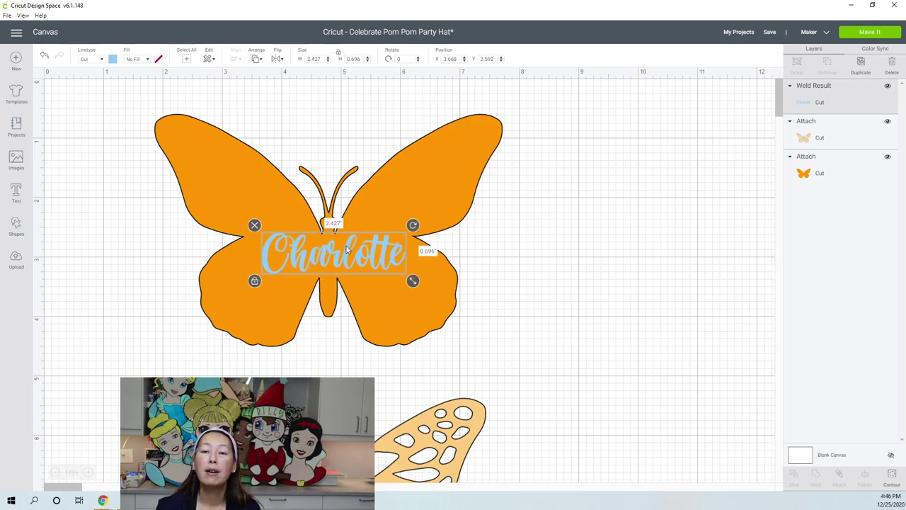
{"action": "left_click", "coordinate": [585, 262]}
- Center the name horizontally with the solid orange butterfly
{"action": "left_click_drag", "start_coordinate": [117, 146], "coordinate": [386, 312]}
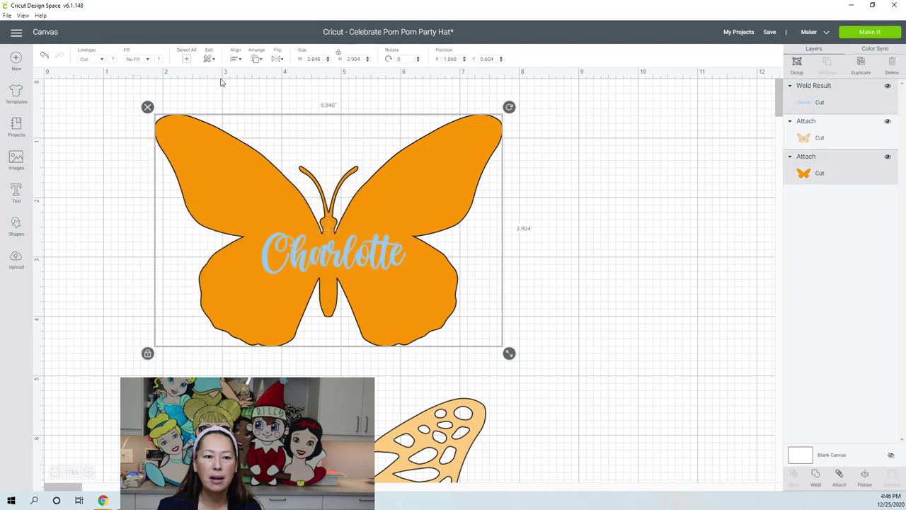
{"action": "left_click", "coordinate": [236, 60]}
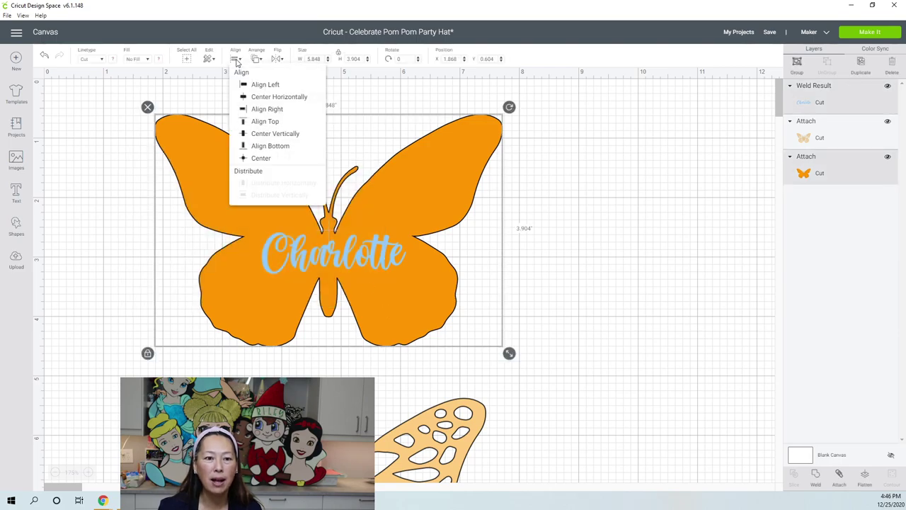
{"action": "left_click", "coordinate": [267, 97]}
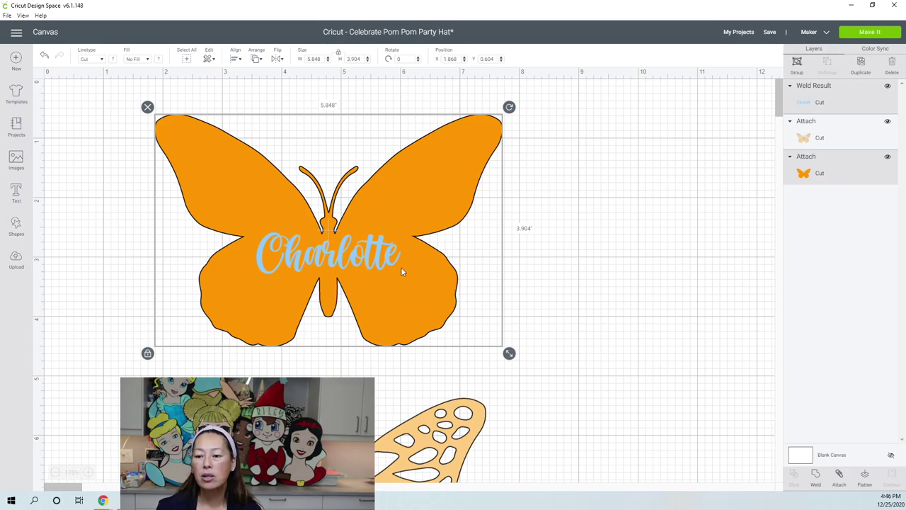
{"action": "left_click", "coordinate": [605, 238]}
{"action": "left_click_drag", "start_coordinate": [578, 186], "coordinate": [344, 266]}
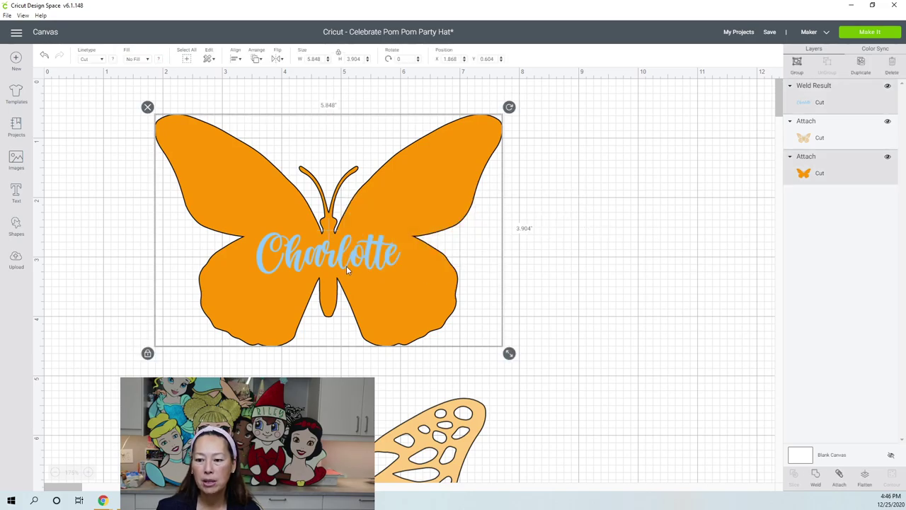
{"action": "left_click", "coordinate": [621, 199]}
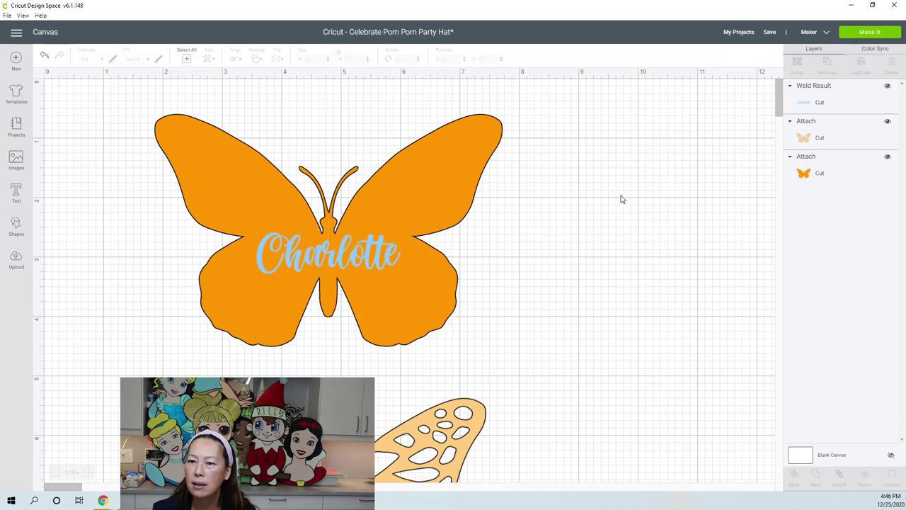
- Detach the light orange patterned butterfly and the solid orange butterfly
{"action": "left_click", "coordinate": [800, 145]}
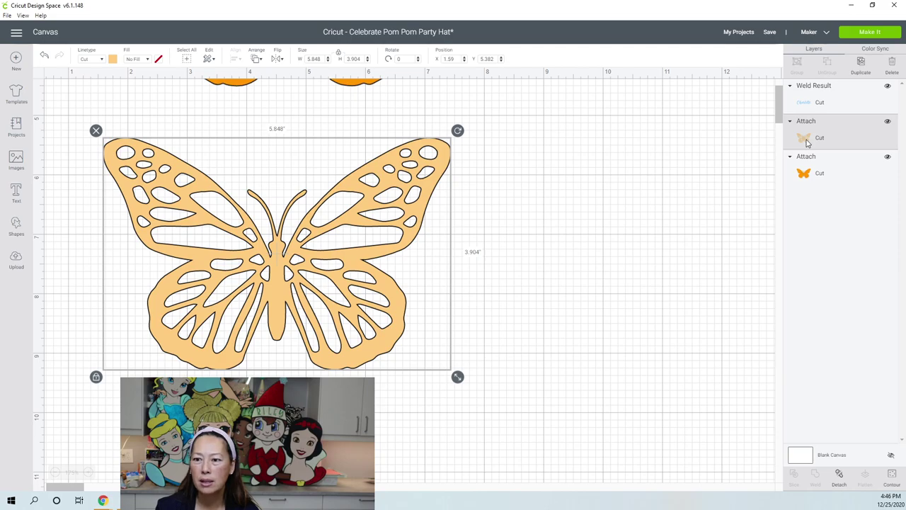
{"action": "left_click", "coordinate": [839, 473]}
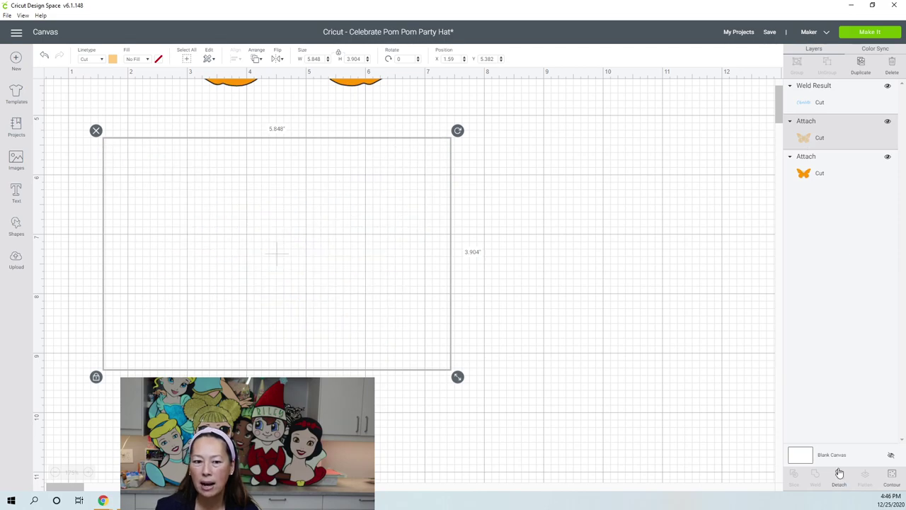
{"action": "left_click_drag", "start_coordinate": [340, 259], "coordinate": [401, 270]}
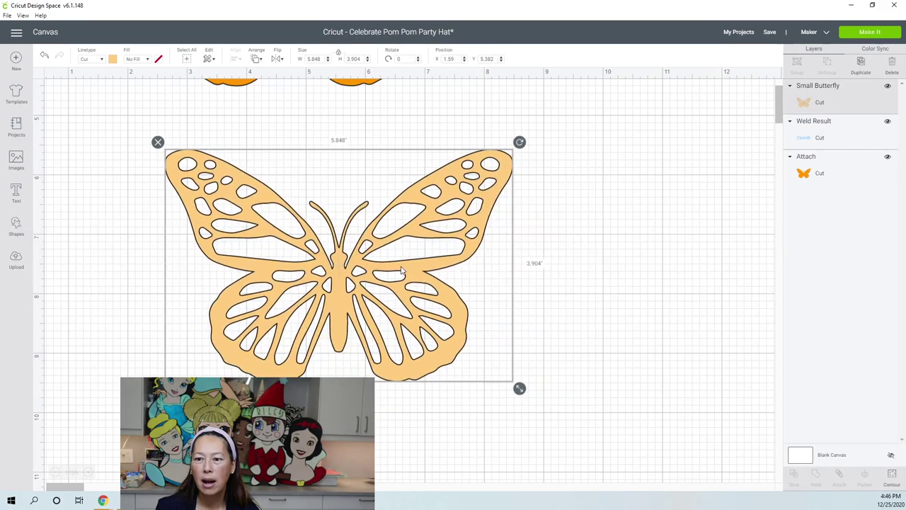
{"action": "left_click", "coordinate": [836, 173]}
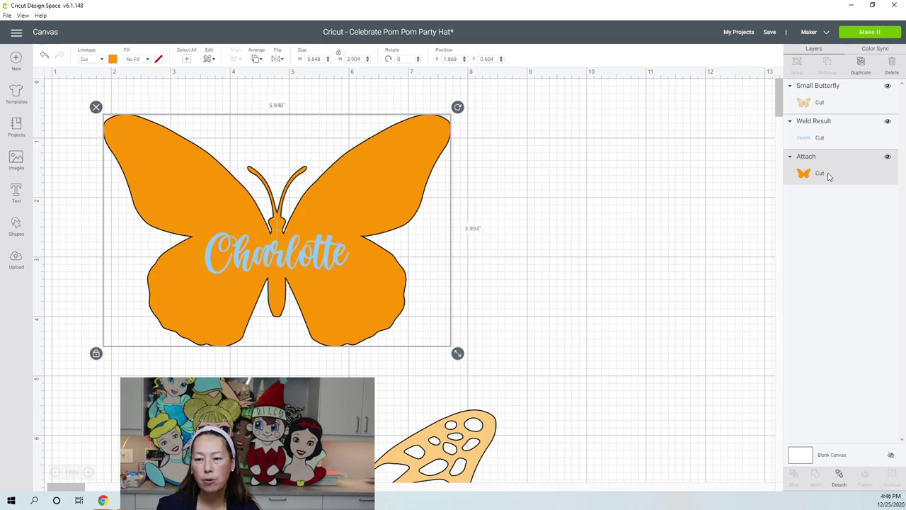
{"action": "left_click", "coordinate": [839, 475]}
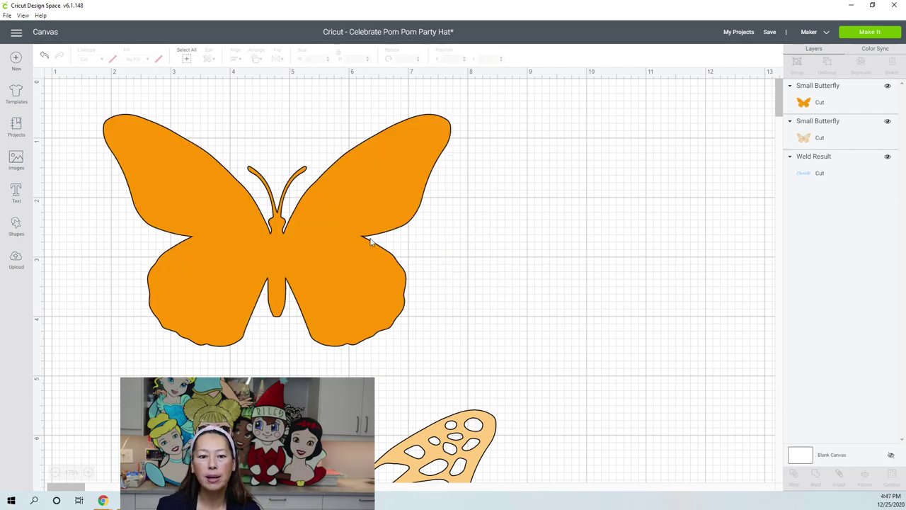
- Send the welded name to the front so it lies above the solid orange butterfly
{"action": "left_click", "coordinate": [827, 173]}
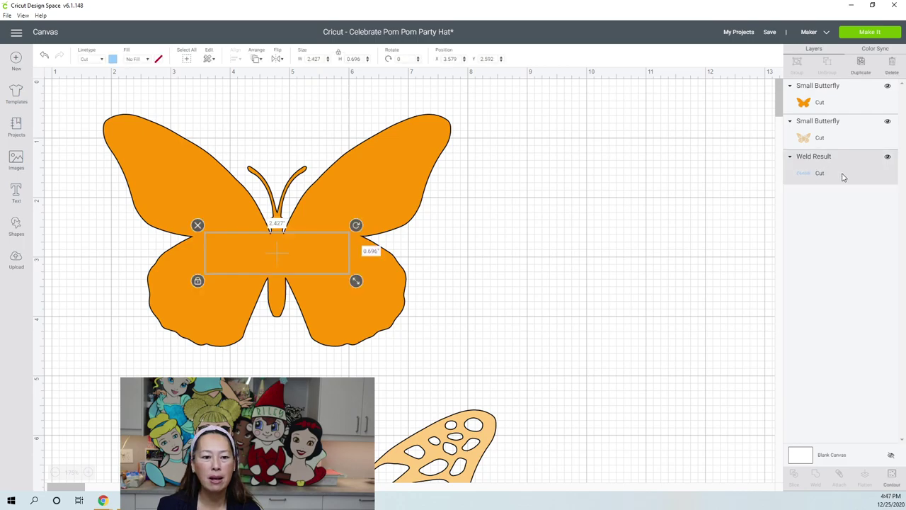
{"action": "left_click", "coordinate": [259, 58]}
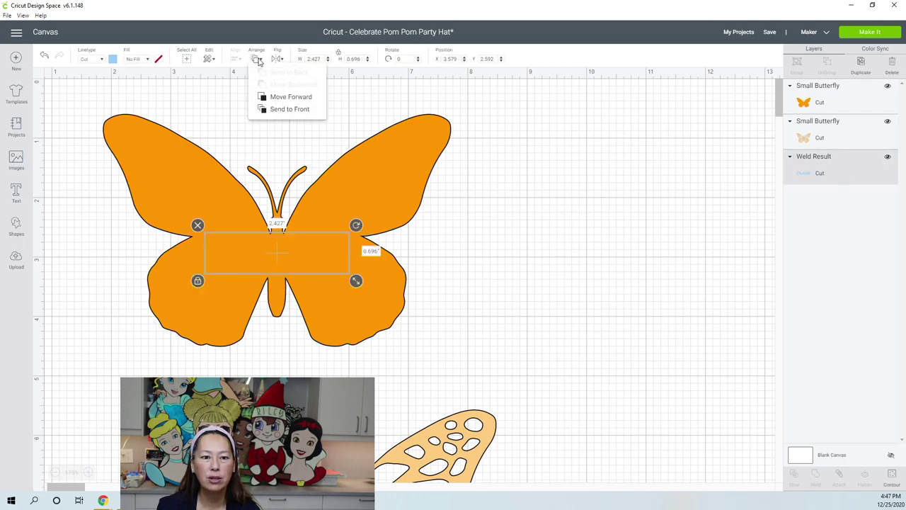
{"action": "left_click", "coordinate": [276, 109]}
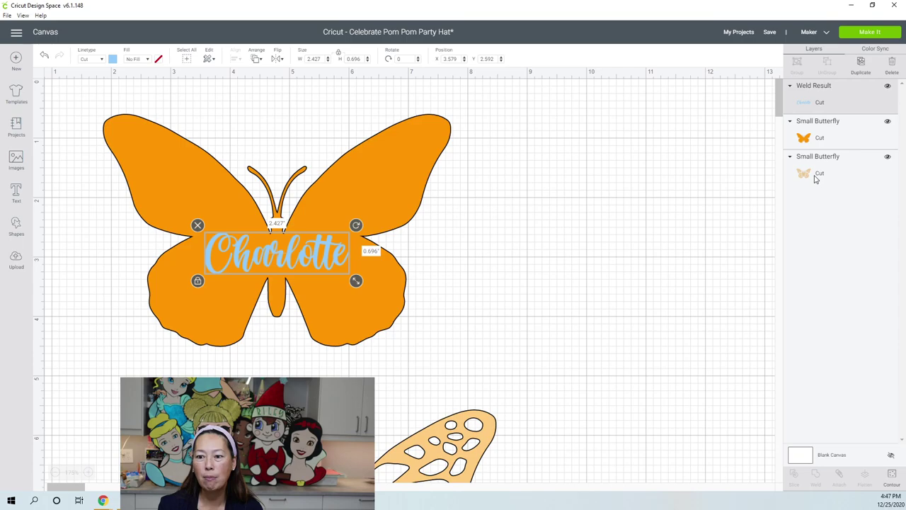
- Try stacking the light orange butterfly above the name and then at the back, and move it away from the solid butterfly
{"action": "left_click_drag", "start_coordinate": [464, 459], "coordinate": [423, 161]}
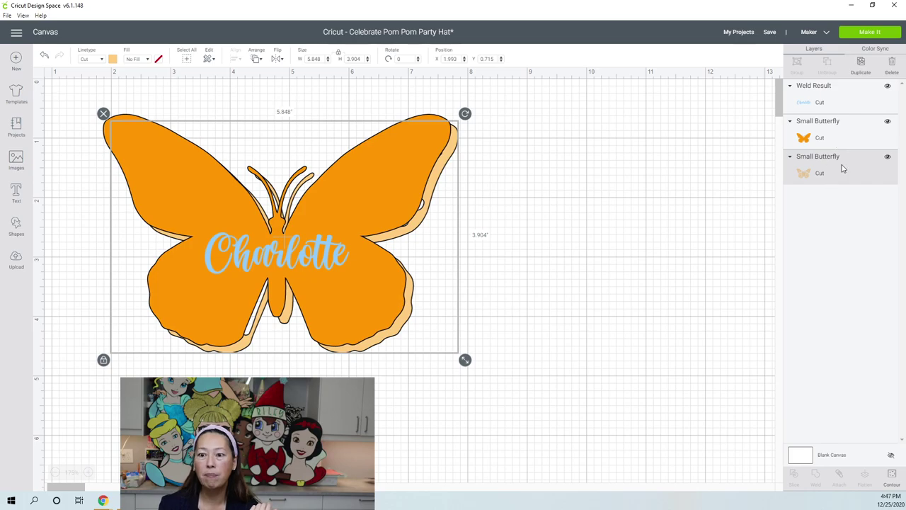
{"action": "left_click_drag", "start_coordinate": [820, 174], "coordinate": [818, 104]}
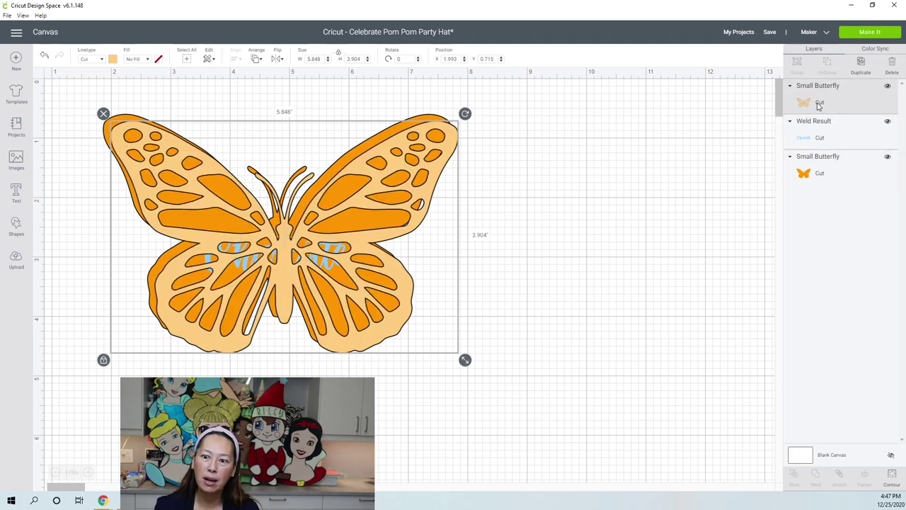
{"action": "left_click", "coordinate": [257, 59]}
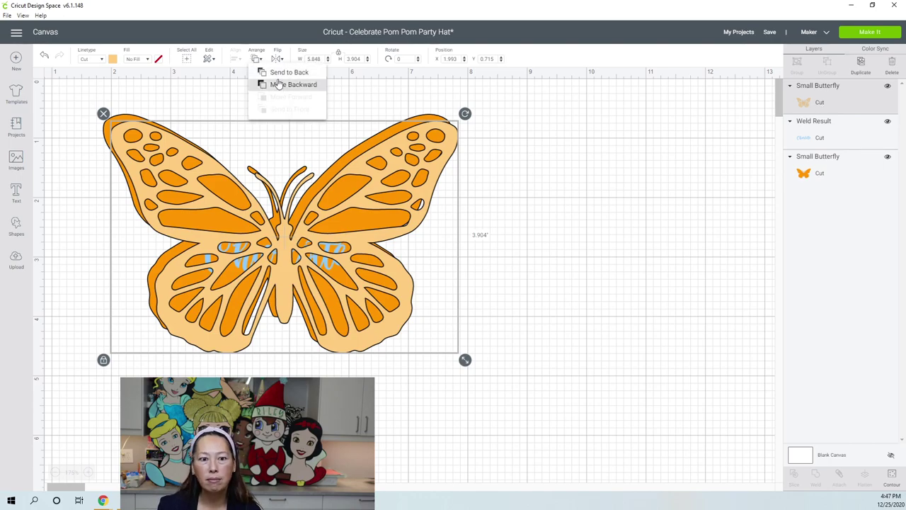
{"action": "left_click", "coordinate": [280, 73]}
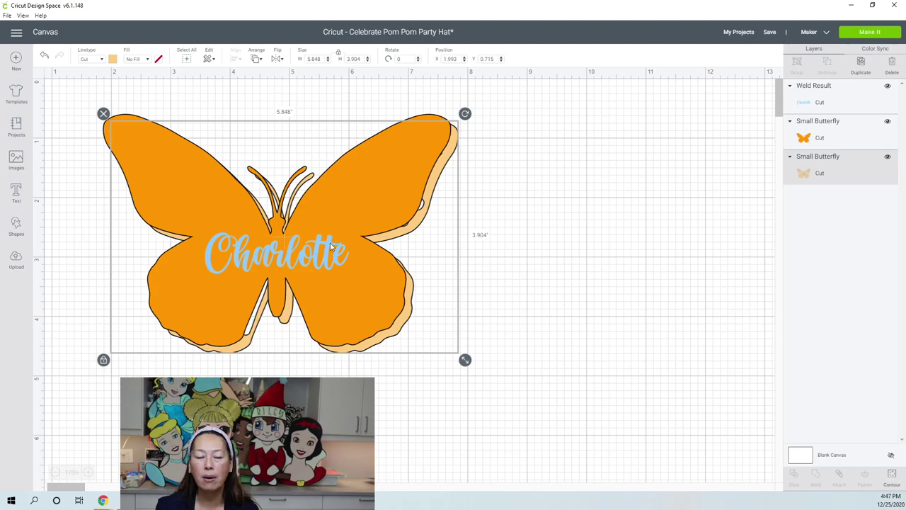
{"action": "left_click_drag", "start_coordinate": [459, 146], "coordinate": [663, 436]}
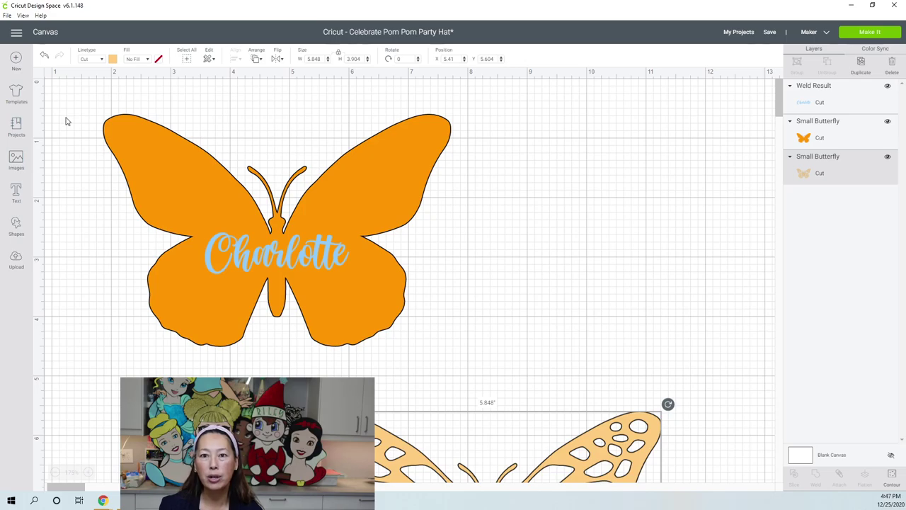
- Move the light orange butterfly to about X 3.23, Y 4.27 and select all three layers to check whether Slice is available
{"action": "left_click_drag", "start_coordinate": [61, 103], "coordinate": [412, 332]}
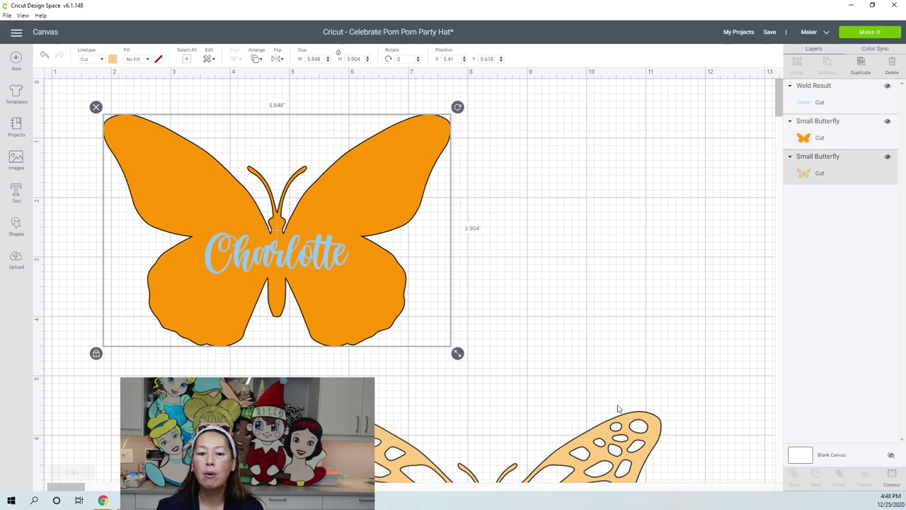
{"action": "left_click", "coordinate": [618, 313]}
{"action": "left_click_drag", "start_coordinate": [615, 457], "coordinate": [485, 374]}
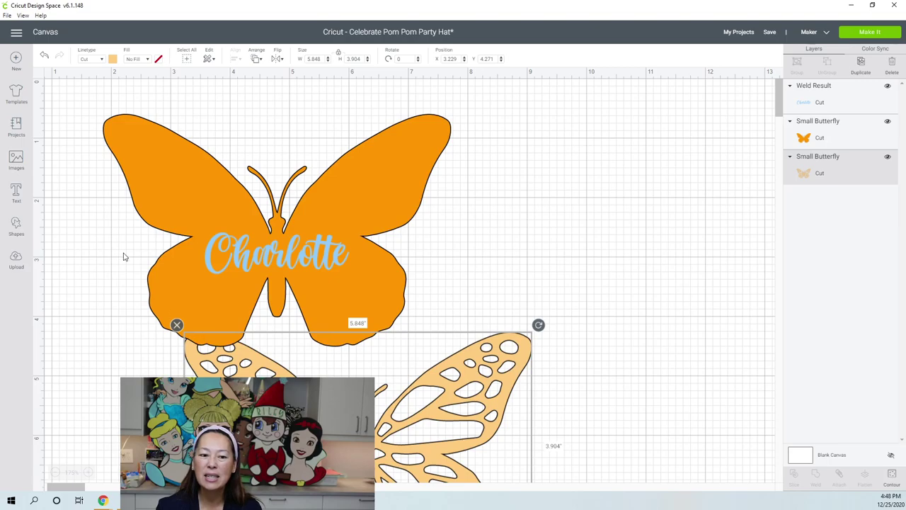
{"action": "left_click", "coordinate": [74, 115]}
{"action": "left_click_drag", "start_coordinate": [66, 101], "coordinate": [484, 359]}
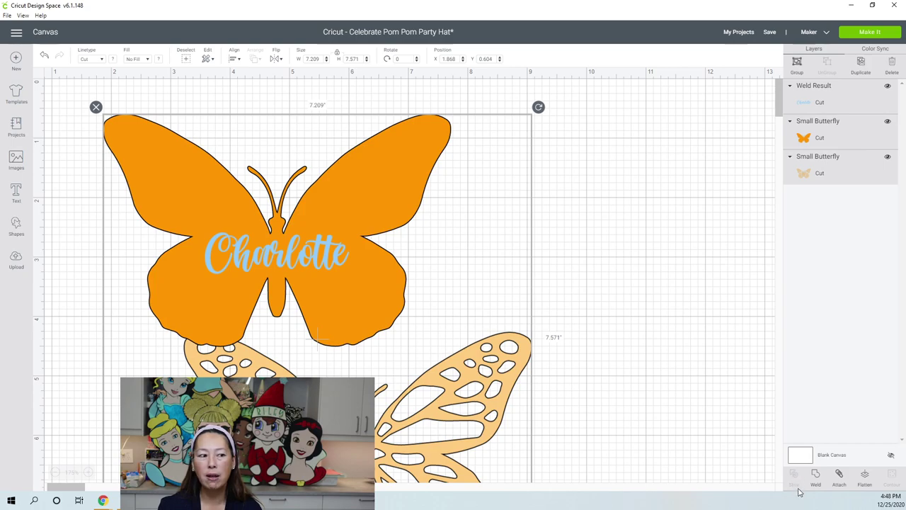
{"action": "left_click", "coordinate": [558, 236]}
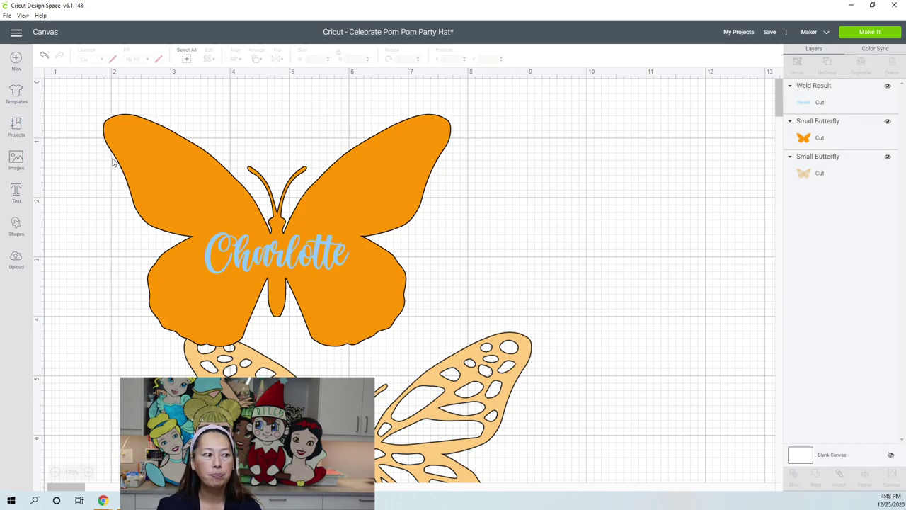
- Slice the name out of the solid orange butterfly and pull the blue name and the butterfly off the cut-out letters
{"action": "left_click_drag", "start_coordinate": [71, 125], "coordinate": [411, 284]}
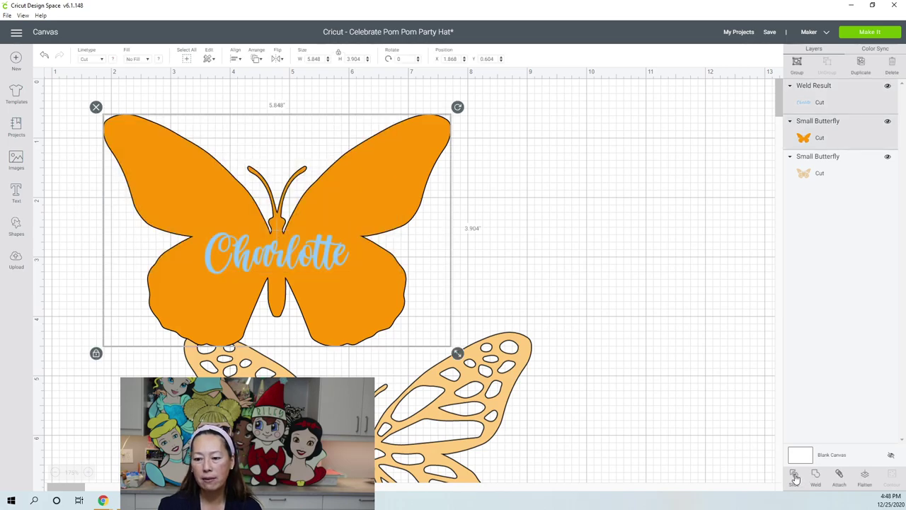
{"action": "left_click", "coordinate": [456, 324]}
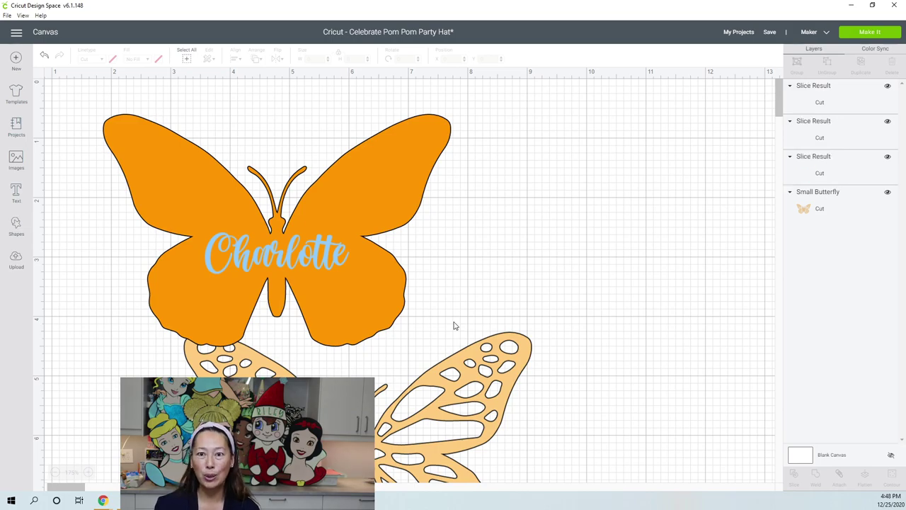
{"action": "left_click_drag", "start_coordinate": [319, 251], "coordinate": [591, 235]}
{"action": "left_click_drag", "start_coordinate": [291, 260], "coordinate": [651, 382]}
- Delete the orange letter cut-out and the blue name, and move the sliced butterfly to about X 2.76, Y 0.35
{"action": "left_click", "coordinate": [258, 254]}
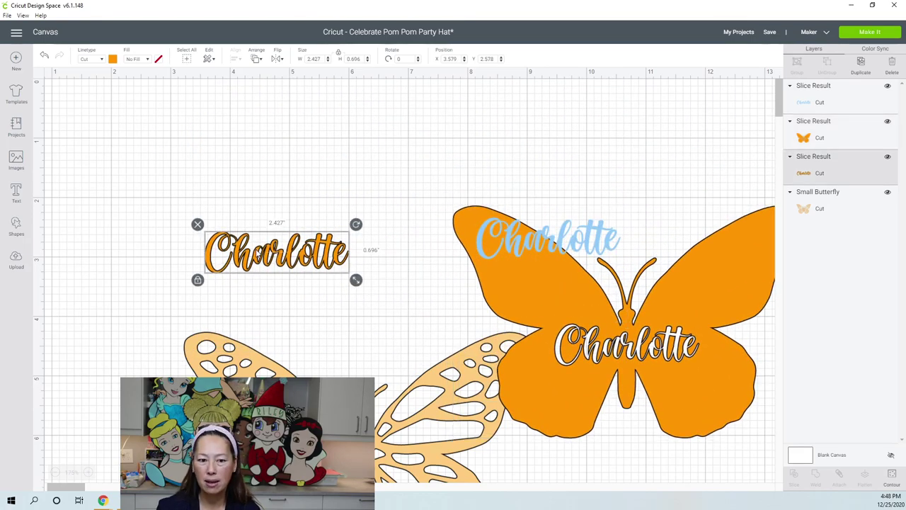
{"action": "key", "text": "Delete"}
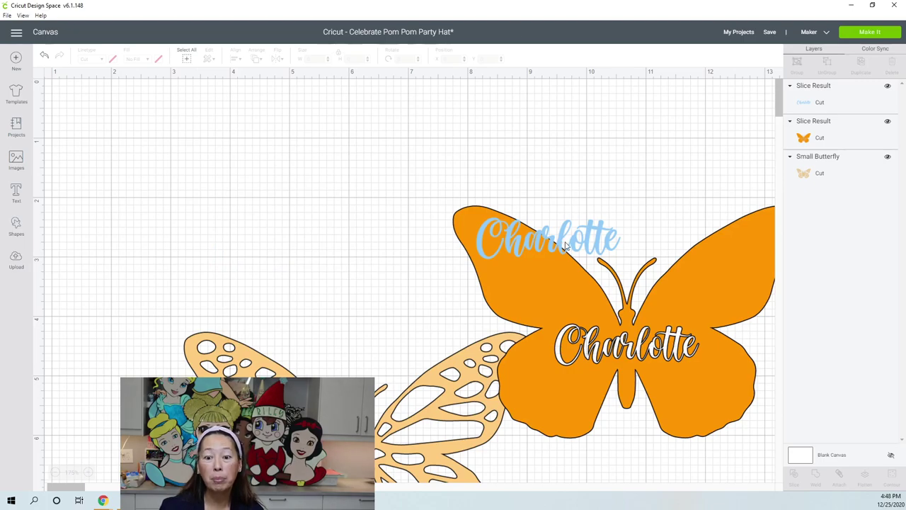
{"action": "left_click", "coordinate": [566, 244]}
{"action": "key", "text": "Delete"}
{"action": "left_click_drag", "start_coordinate": [641, 352], "coordinate": [336, 255]}
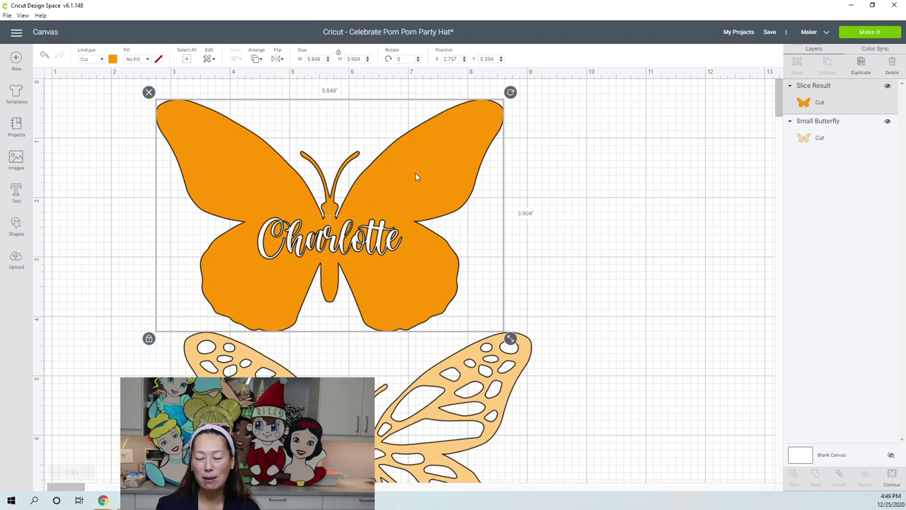
- Hide all contours of the sliced orange butterfly to fill in the name cut-out
{"action": "left_click", "coordinate": [893, 478]}
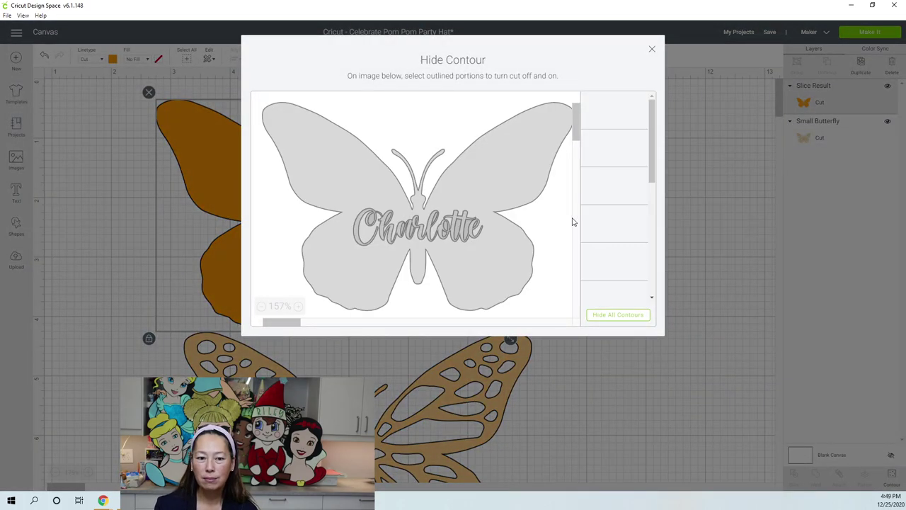
{"action": "left_click", "coordinate": [619, 318]}
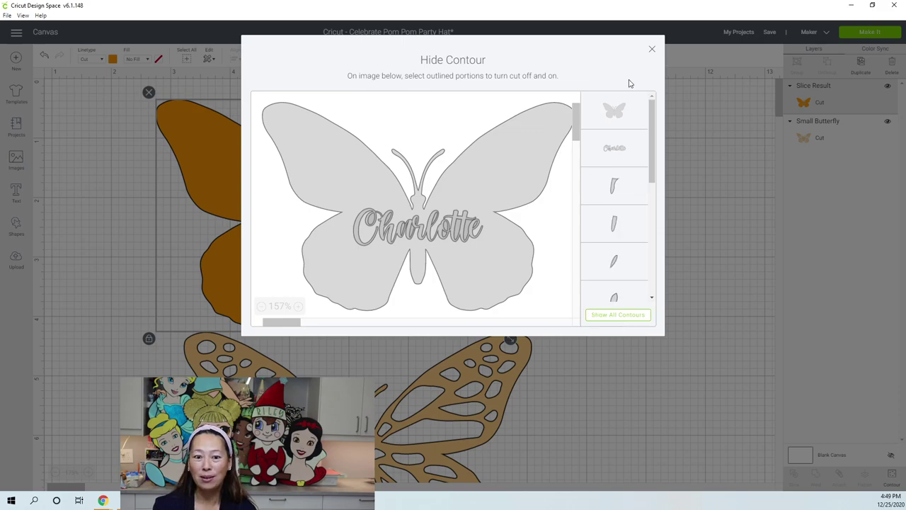
{"action": "left_click", "coordinate": [651, 49]}
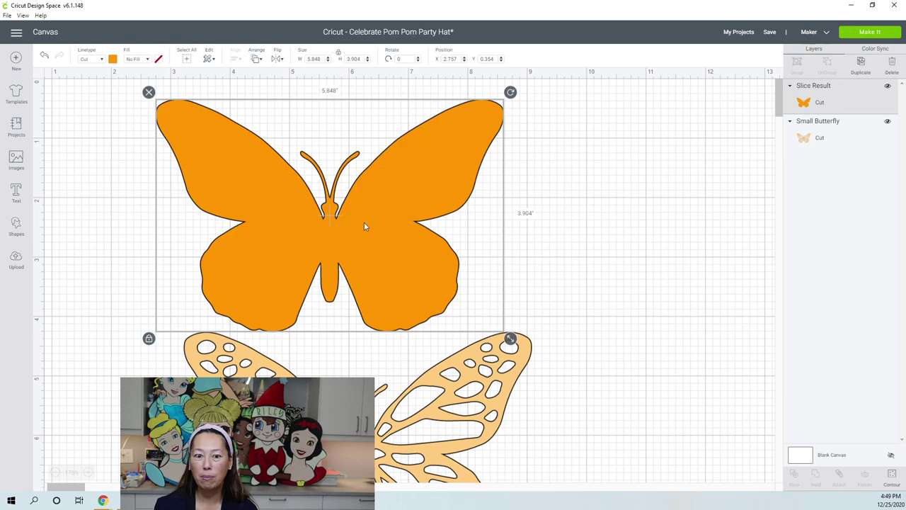
- Show all contours of the sliced orange butterfly again to bring back the name cut-out
{"action": "left_click", "coordinate": [895, 480]}
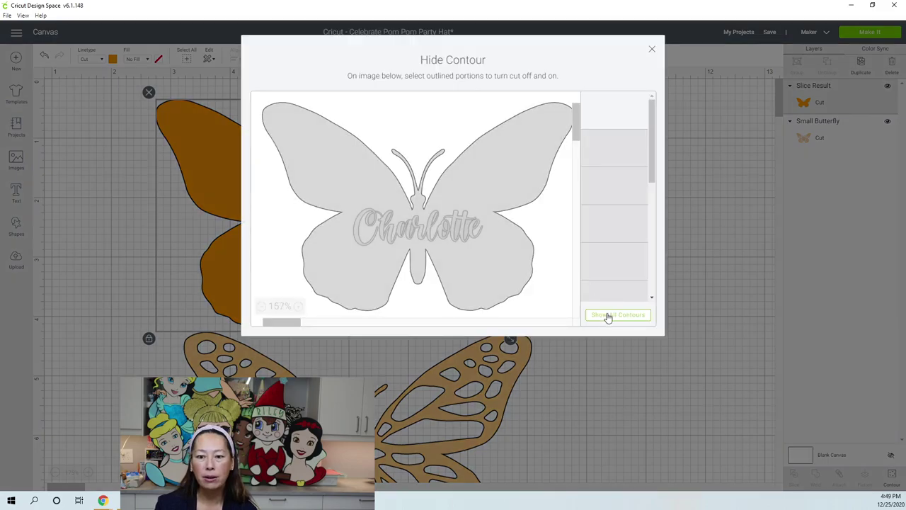
{"action": "left_click", "coordinate": [607, 317]}
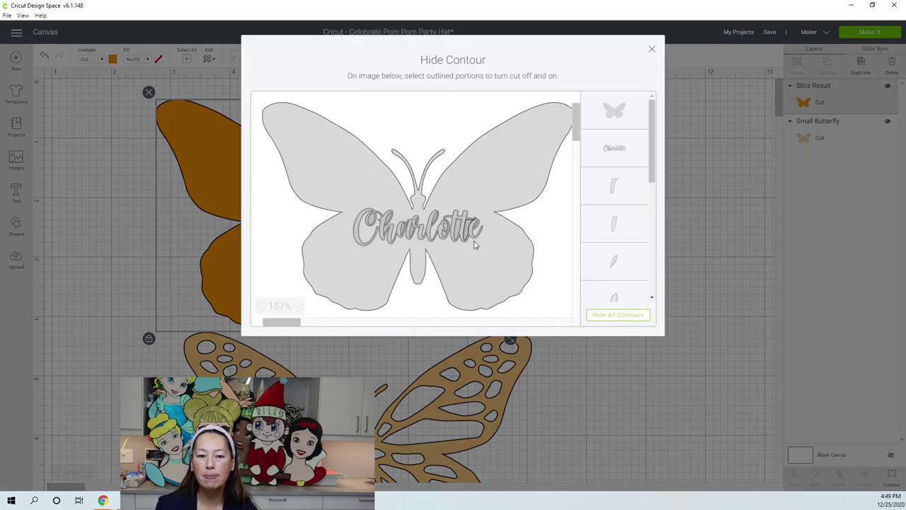
{"action": "left_click", "coordinate": [653, 51]}
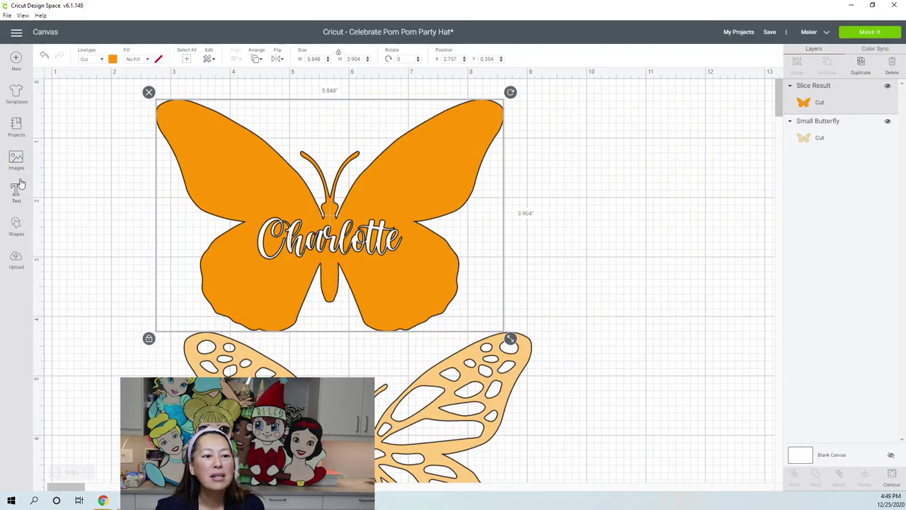
- Add a square and place it beside the orange butterfly at about X 8.92, Y 0.72
{"action": "left_click", "coordinate": [15, 229]}
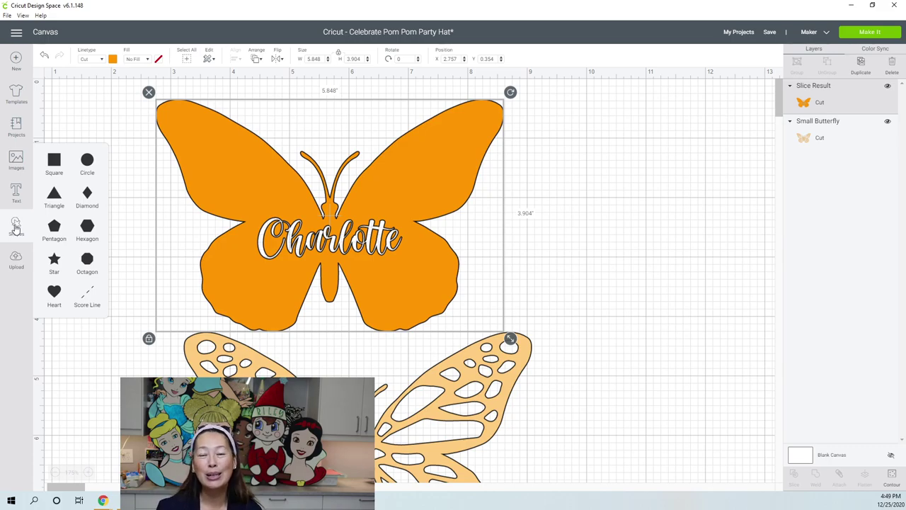
{"action": "left_click", "coordinate": [51, 165]}
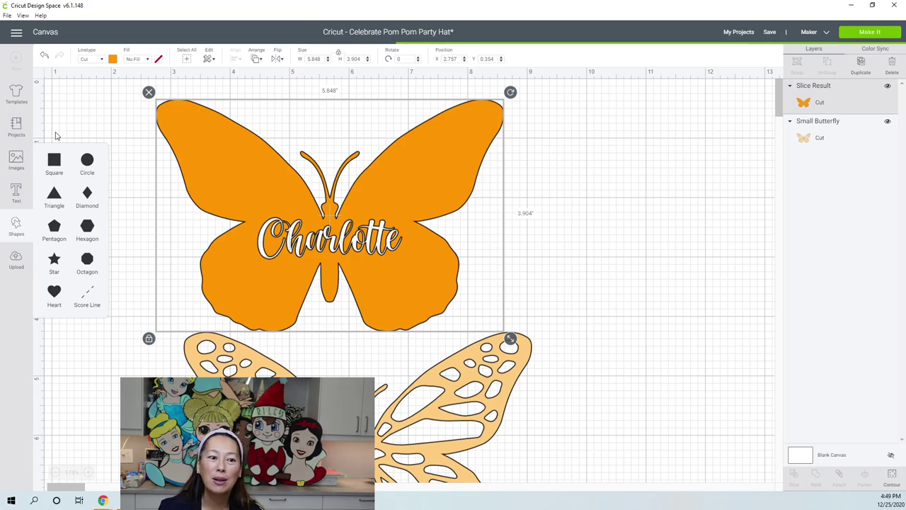
{"action": "left_click_drag", "start_coordinate": [173, 144], "coordinate": [609, 152]}
{"action": "left_click", "coordinate": [516, 313]}
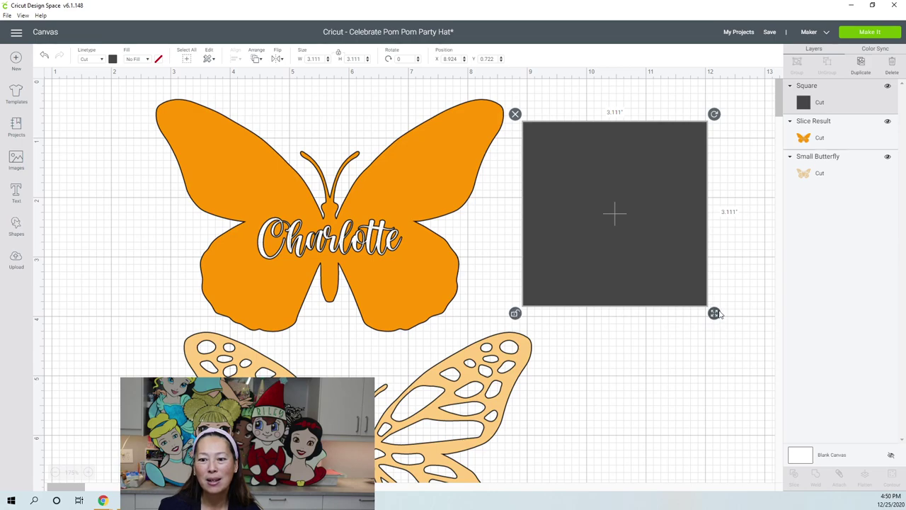
{"action": "mouse_move", "coordinate": [714, 313]}
{"action": "left_mouse_down"}
{"action": "mouse_move", "coordinate": [608, 316]}
{"action": "mouse_move", "coordinate": [713, 319]}
{"action": "left_mouse_up"}
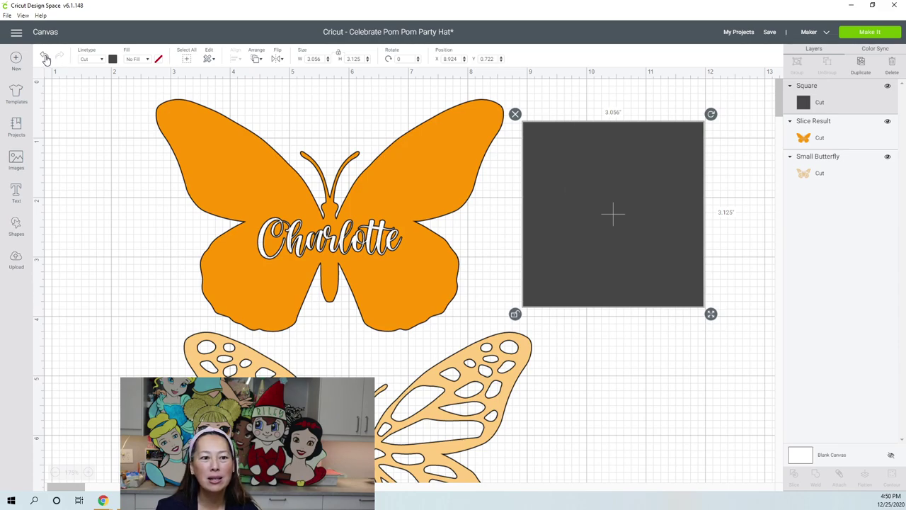
{"action": "left_click", "coordinate": [502, 201]}
{"action": "left_click", "coordinate": [597, 206]}
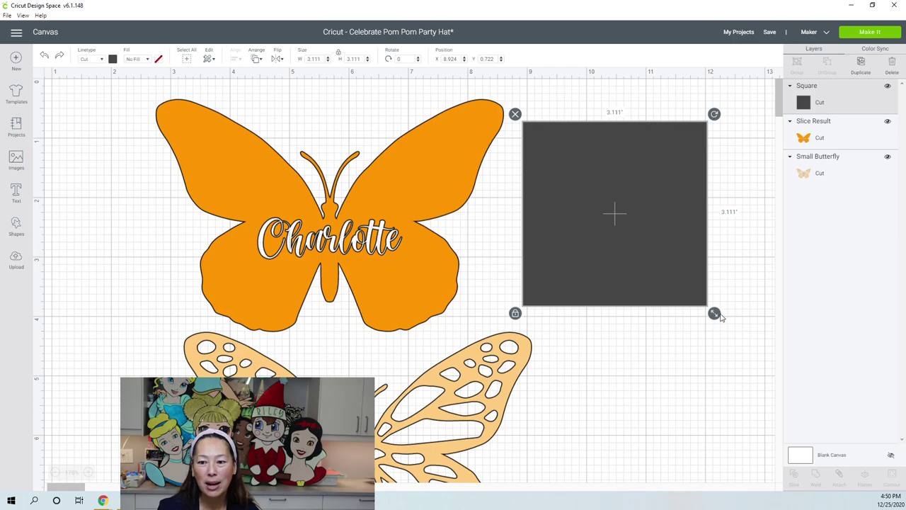
- Reshape the square into a tall rectangle about 1.569" wide by 3.944" high and move it to about X 9.88, Y 1.33
{"action": "left_click_drag", "start_coordinate": [714, 314], "coordinate": [765, 362]}
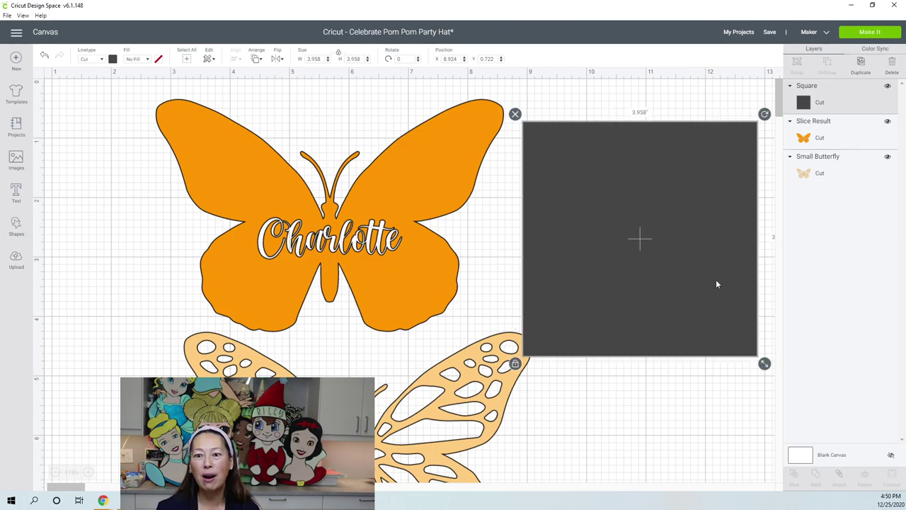
{"action": "left_click_drag", "start_coordinate": [712, 278], "coordinate": [639, 279]}
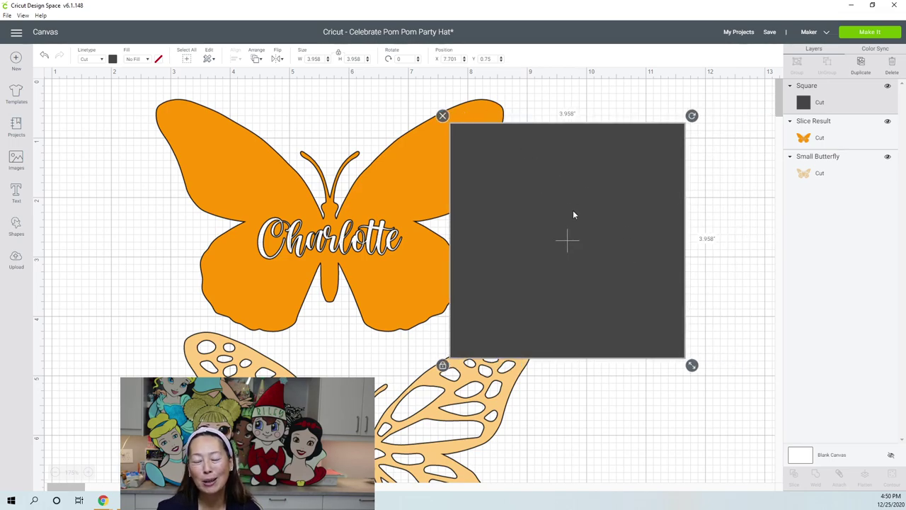
{"action": "left_click_drag", "start_coordinate": [573, 209], "coordinate": [600, 188]}
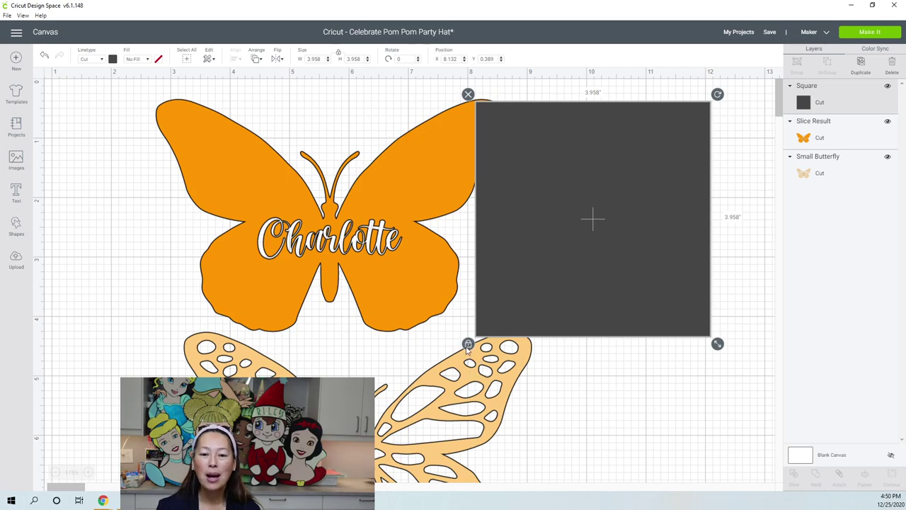
{"action": "left_click_drag", "start_coordinate": [717, 344], "coordinate": [570, 343]}
{"action": "left_click_drag", "start_coordinate": [548, 231], "coordinate": [649, 288]}
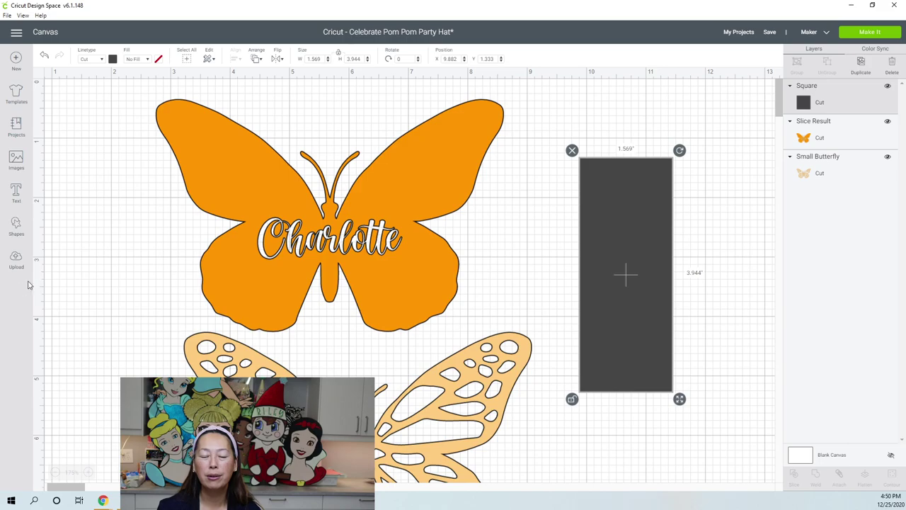
- Add a circle and place it over the upper part of the dark rectangle at about X 9.24, Y 0.33
{"action": "left_click", "coordinate": [15, 227]}
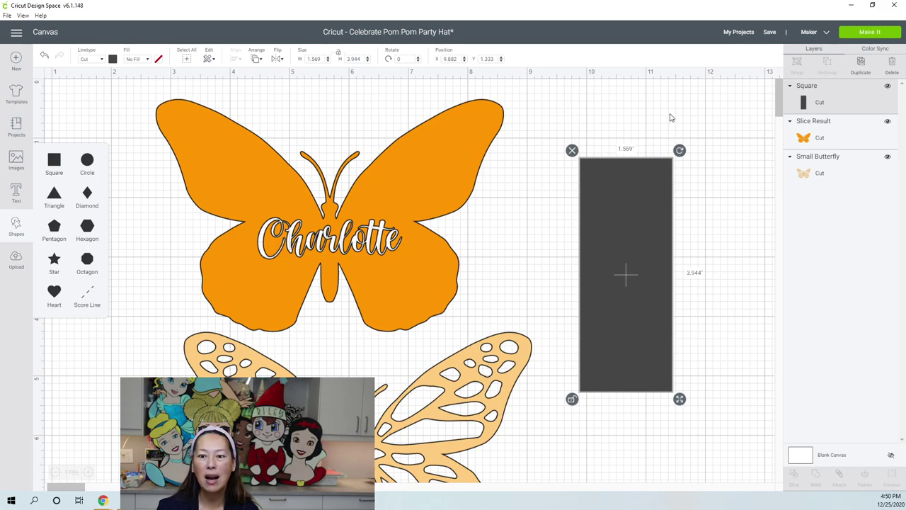
{"action": "left_click", "coordinate": [88, 162]}
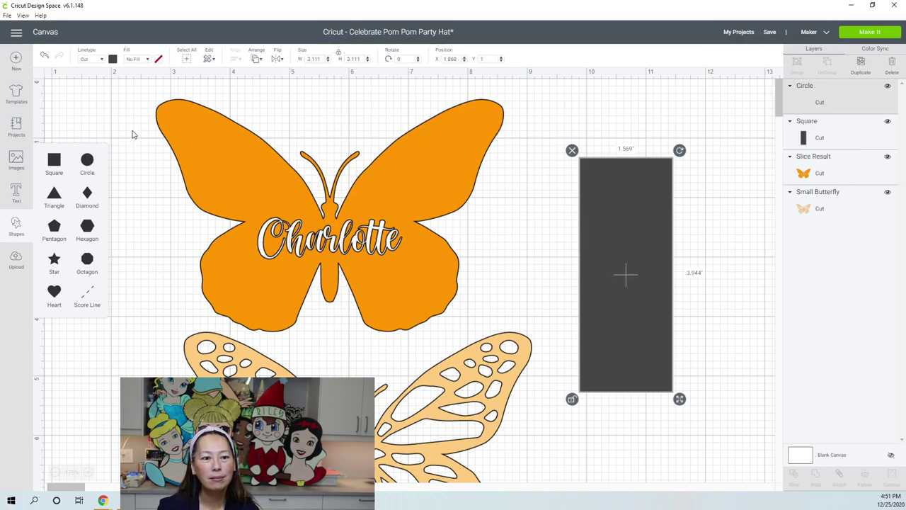
{"action": "left_click_drag", "start_coordinate": [280, 184], "coordinate": [609, 160]}
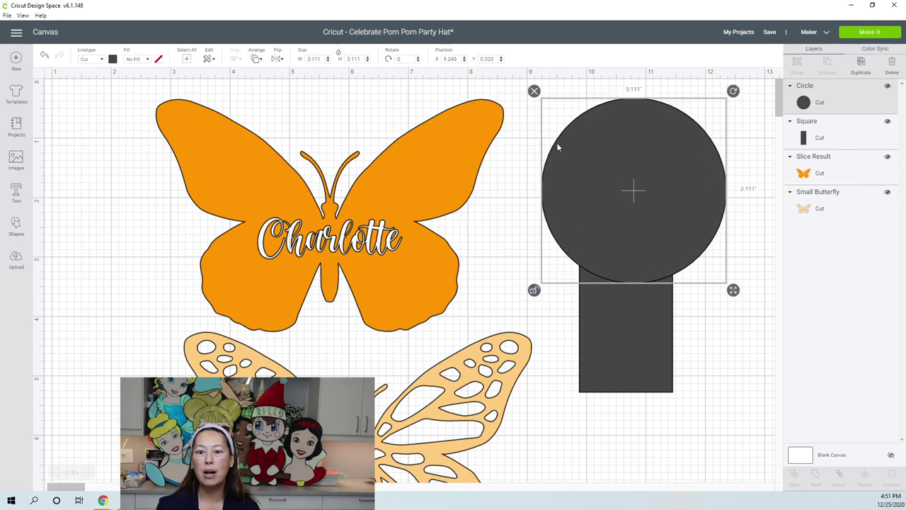
- Shrink the circle to an oval about 1.597" wide by 1.292" high and lay it across the rectangle's top edge
{"action": "left_click_drag", "start_coordinate": [734, 289], "coordinate": [700, 208]}
{"action": "left_click_drag", "start_coordinate": [642, 169], "coordinate": [660, 234]}
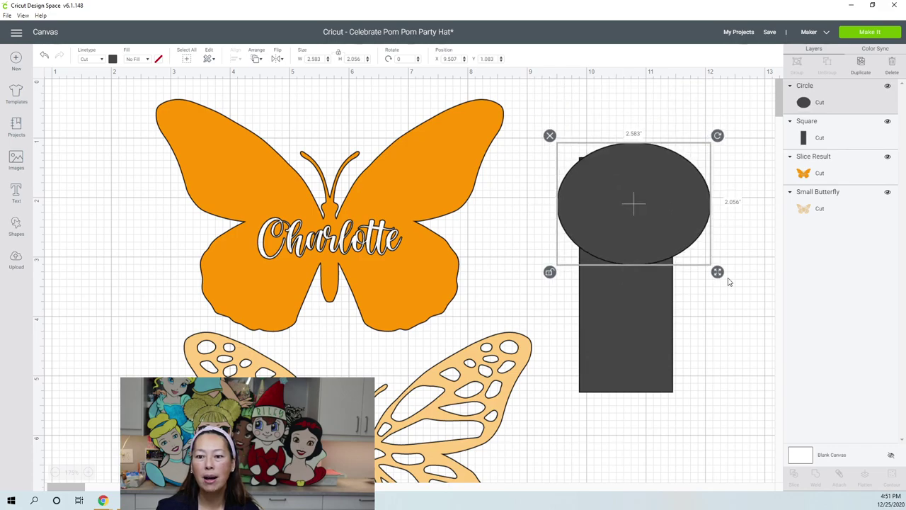
{"action": "left_click_drag", "start_coordinate": [716, 272], "coordinate": [652, 227]}
{"action": "left_click_drag", "start_coordinate": [610, 187], "coordinate": [628, 163]}
{"action": "left_click_drag", "start_coordinate": [675, 193], "coordinate": [680, 192]}
{"action": "left_click_drag", "start_coordinate": [617, 134], "coordinate": [619, 141]}
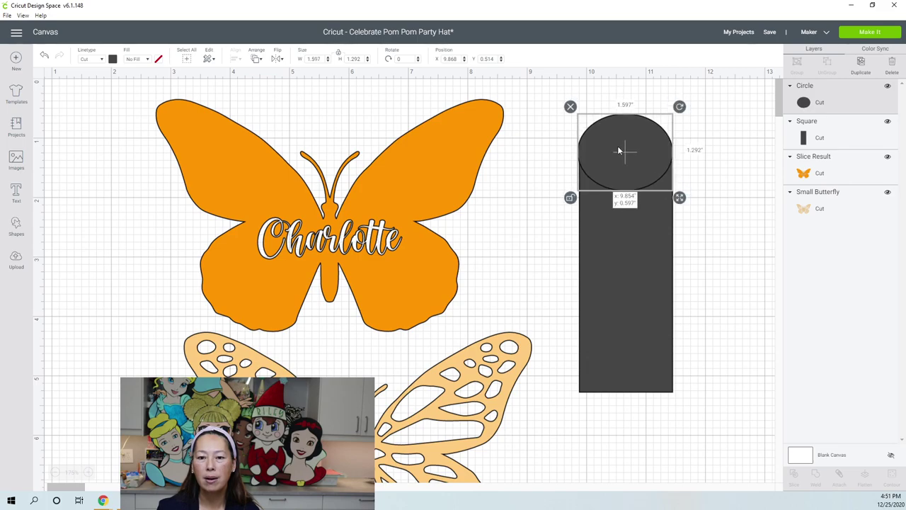
- Nudge the oval into line with the rectangle's sides at about X 9.882, Y 0.597
{"action": "left_click", "coordinate": [729, 237]}
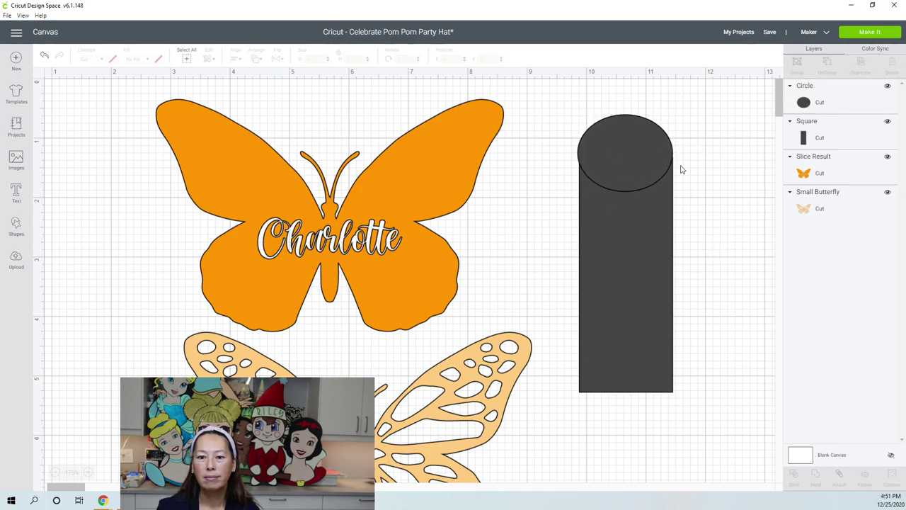
{"action": "left_click_drag", "start_coordinate": [649, 165], "coordinate": [651, 163]}
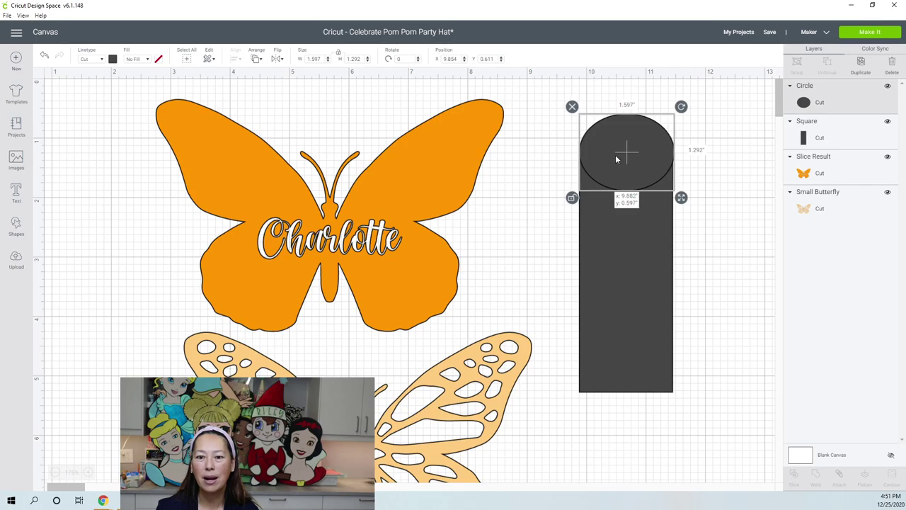
{"action": "left_click", "coordinate": [546, 151]}
{"action": "left_click_drag", "start_coordinate": [558, 125], "coordinate": [522, 188]}
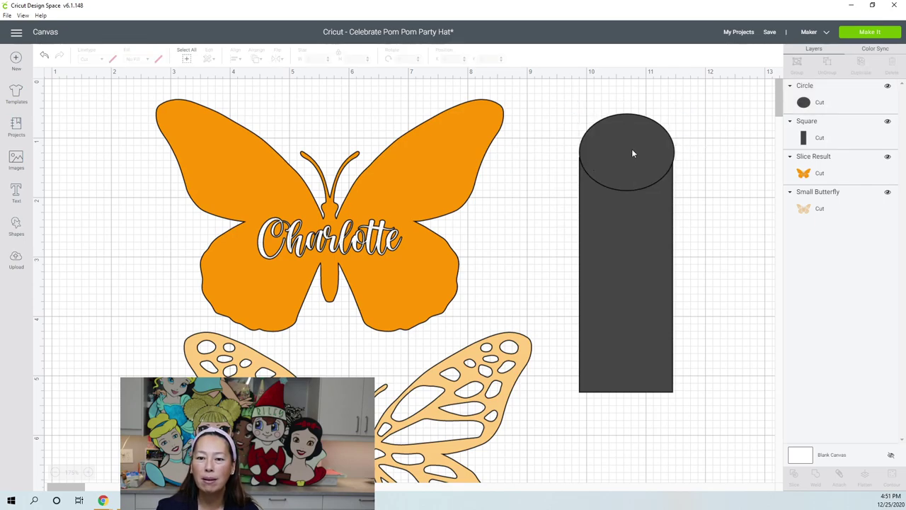
- Check the rectangle's width and set the oval's width to 1.569" to match it
{"action": "left_click", "coordinate": [633, 153]}
{"action": "left_click", "coordinate": [633, 279]}
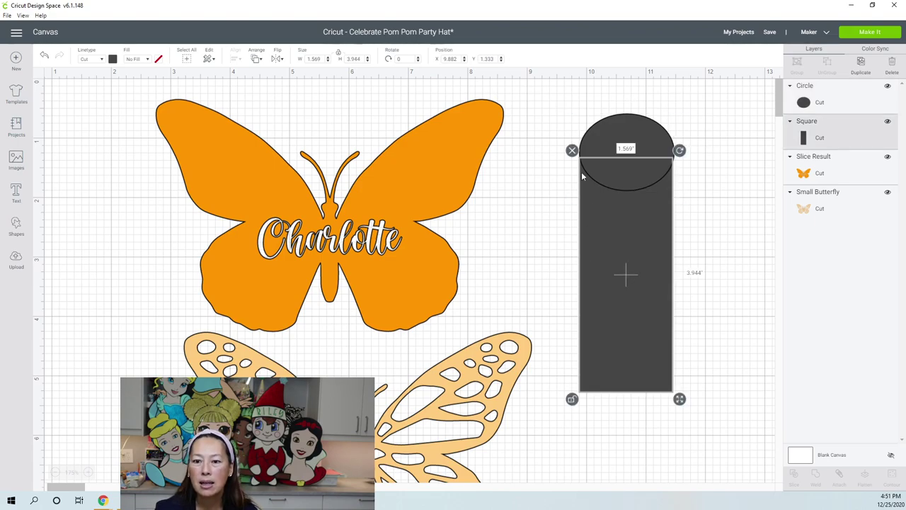
{"action": "left_click", "coordinate": [645, 142]}
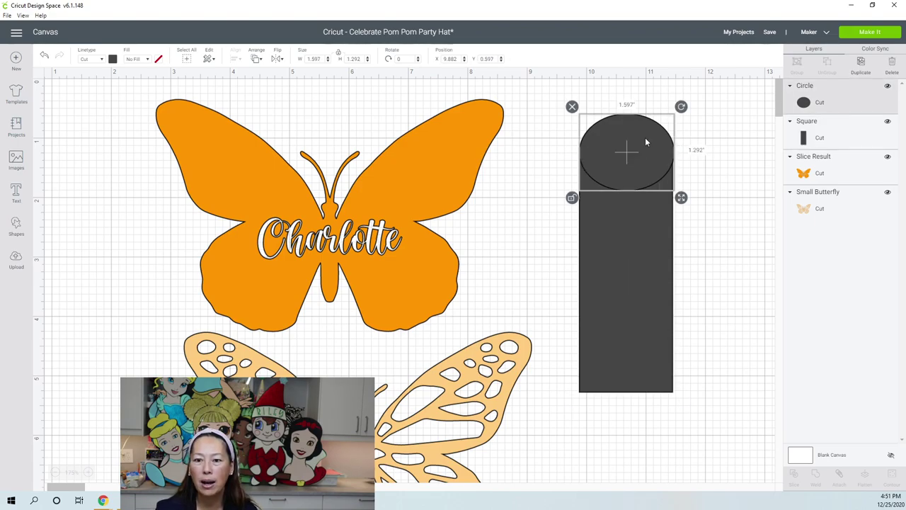
{"action": "left_click", "coordinate": [315, 58]}
{"action": "type", "text": "1.569"}
{"action": "key", "text": "Tab"}
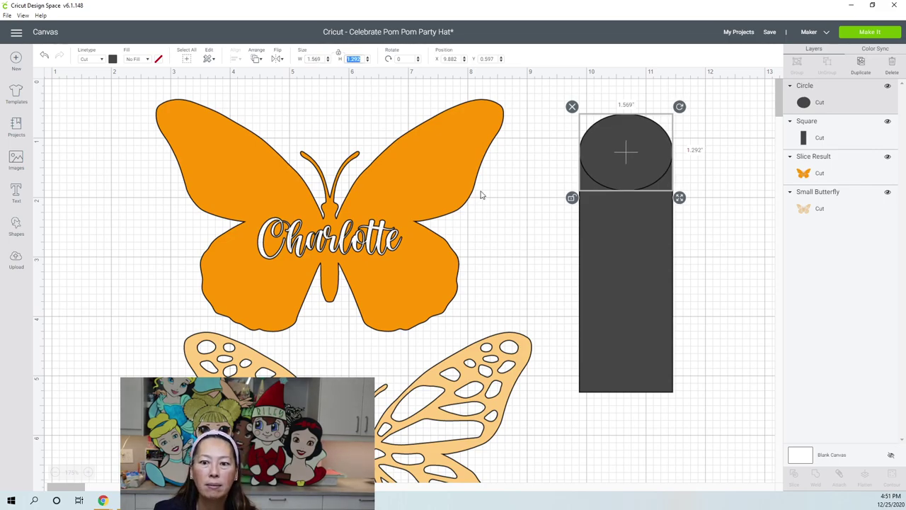
- Center the oval and rectangle horizontally on each other and weld them into one round-topped shape
{"action": "left_click", "coordinate": [700, 210]}
{"action": "left_click_drag", "start_coordinate": [568, 112], "coordinate": [664, 187]}
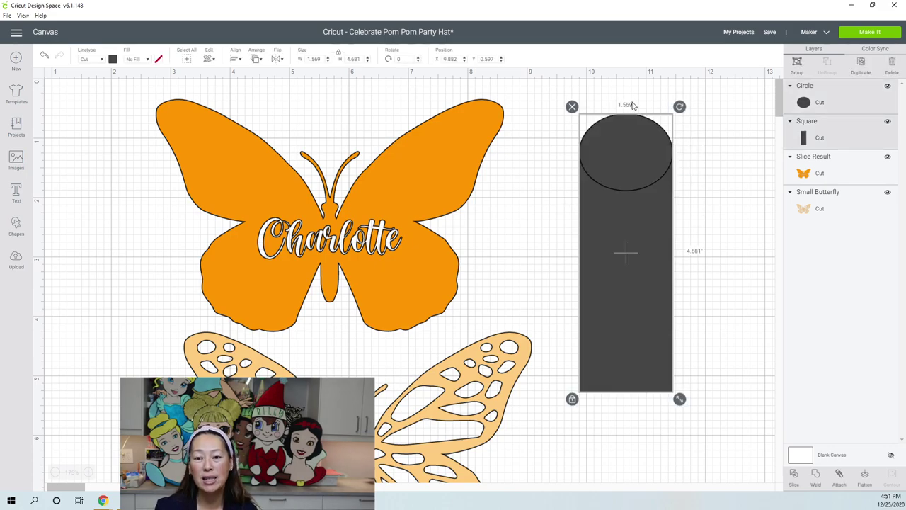
{"action": "left_click", "coordinate": [237, 59]}
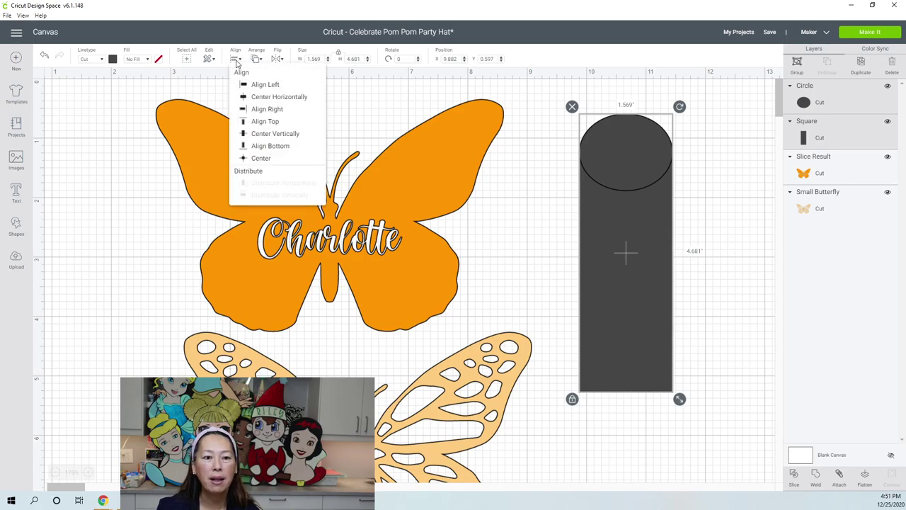
{"action": "left_click", "coordinate": [264, 99]}
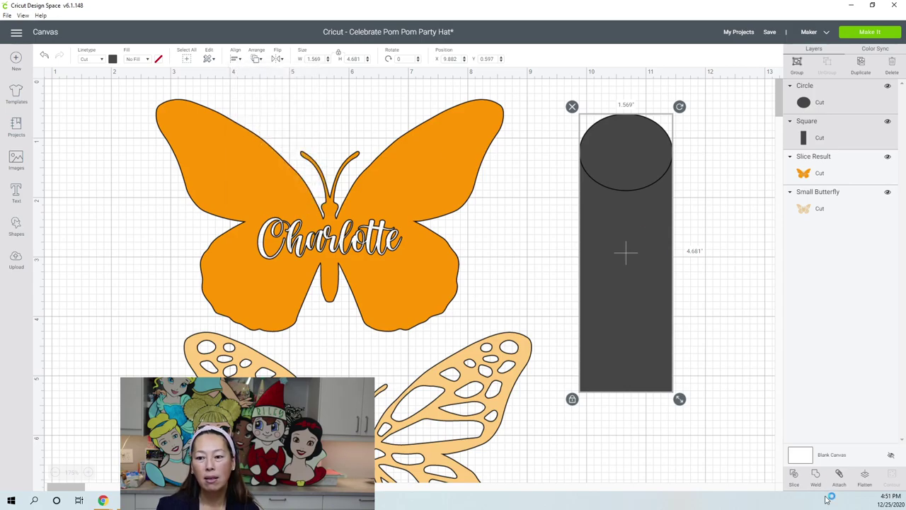
{"action": "left_click", "coordinate": [814, 477]}
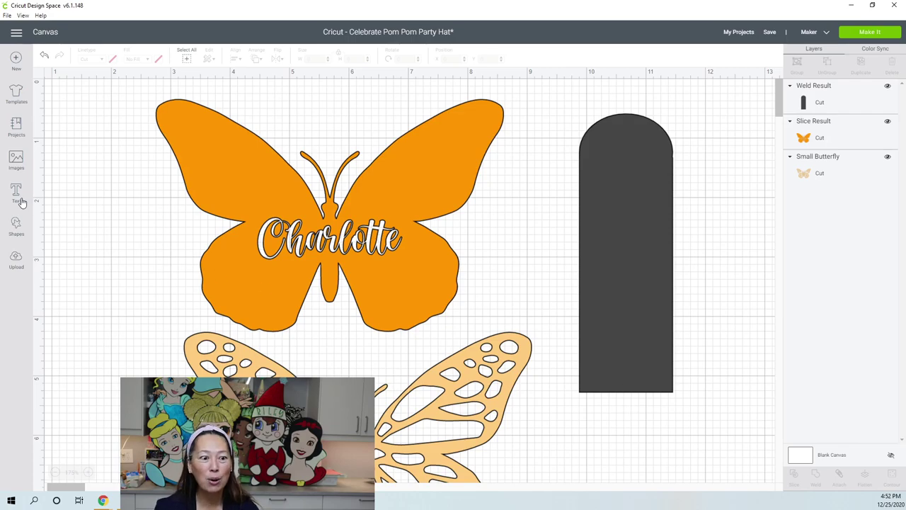
- Add a triangle beside the welded shape at about X 7.49, Y 1.75 and rotate it 180 degrees
{"action": "left_click", "coordinate": [15, 225]}
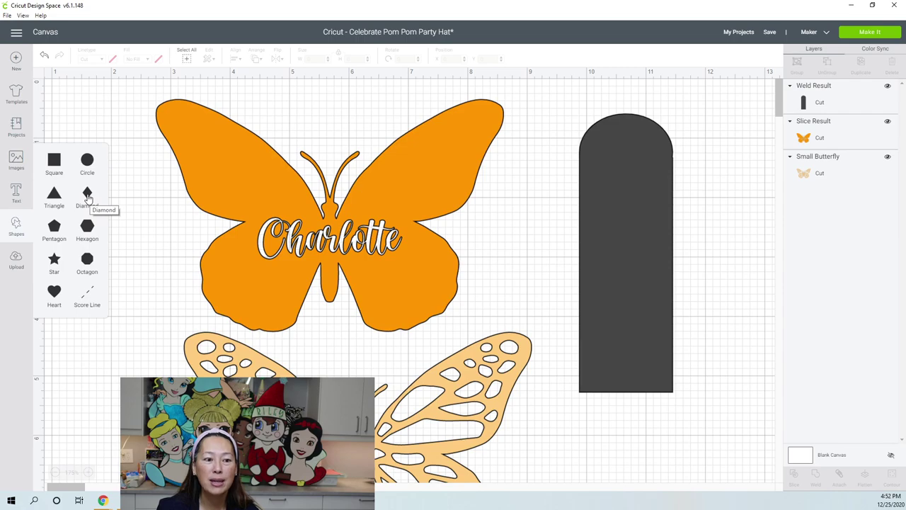
{"action": "left_click", "coordinate": [56, 200]}
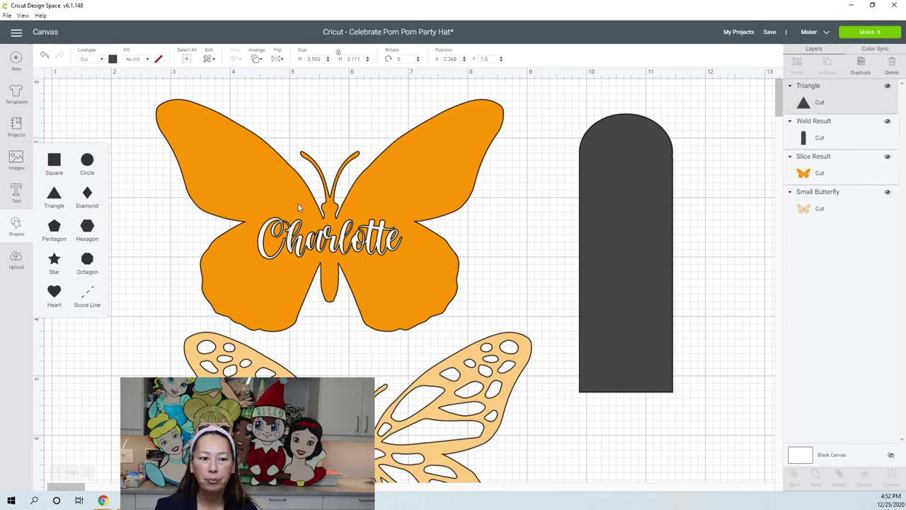
{"action": "left_click_drag", "start_coordinate": [232, 259], "coordinate": [535, 264]}
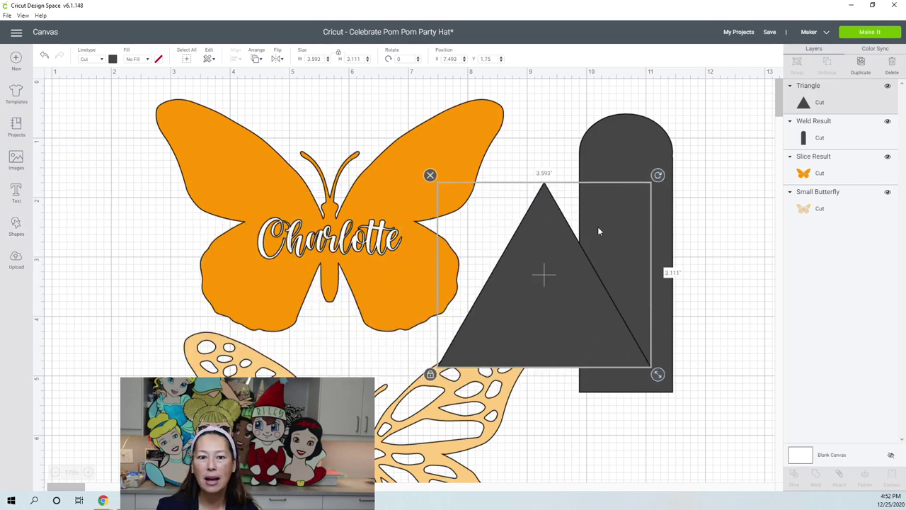
{"action": "left_click", "coordinate": [401, 59]}
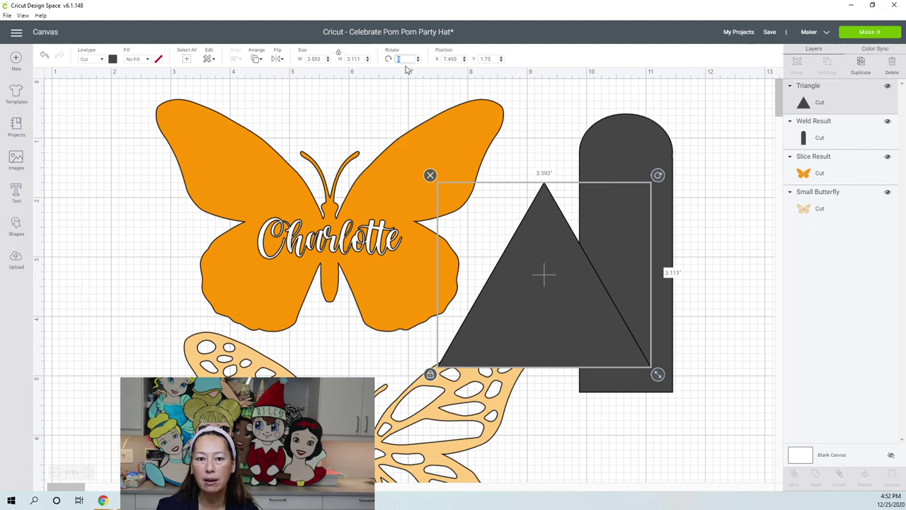
{"action": "type", "text": "180"}
{"action": "key", "text": "Tab"}
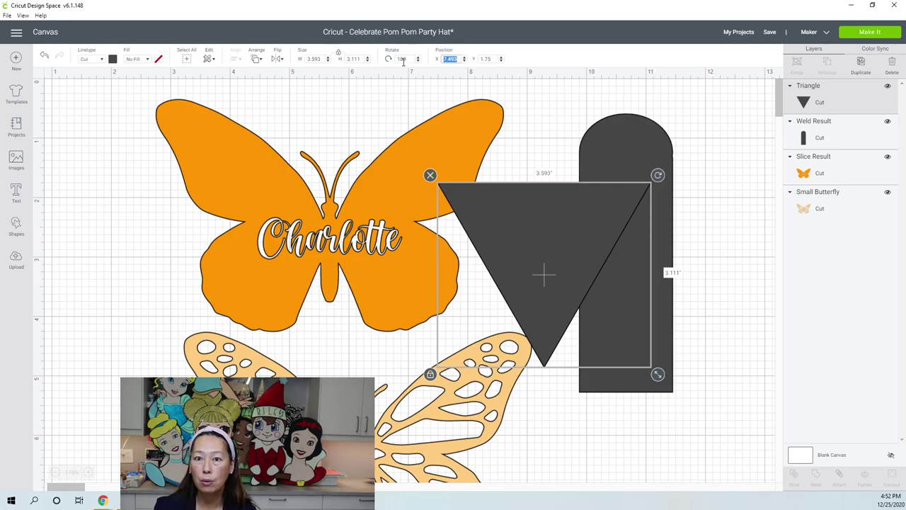
- Move the inverted triangle directly below the round-topped shape and shrink it to about 1.3" wide
{"action": "left_click_drag", "start_coordinate": [620, 238], "coordinate": [684, 341]}
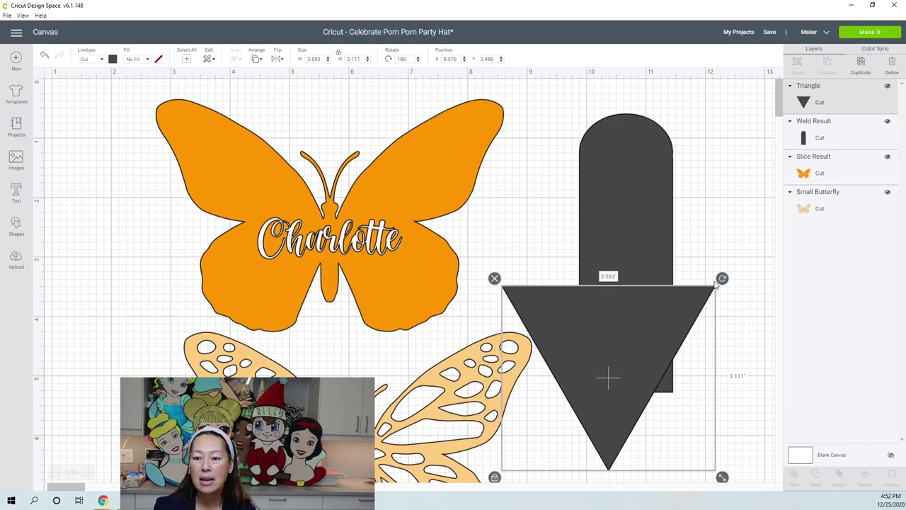
{"action": "left_click_drag", "start_coordinate": [635, 314], "coordinate": [652, 356]}
{"action": "scroll", "coordinate": [646, 338], "scroll_direction": "down", "scroll_amount": 3}
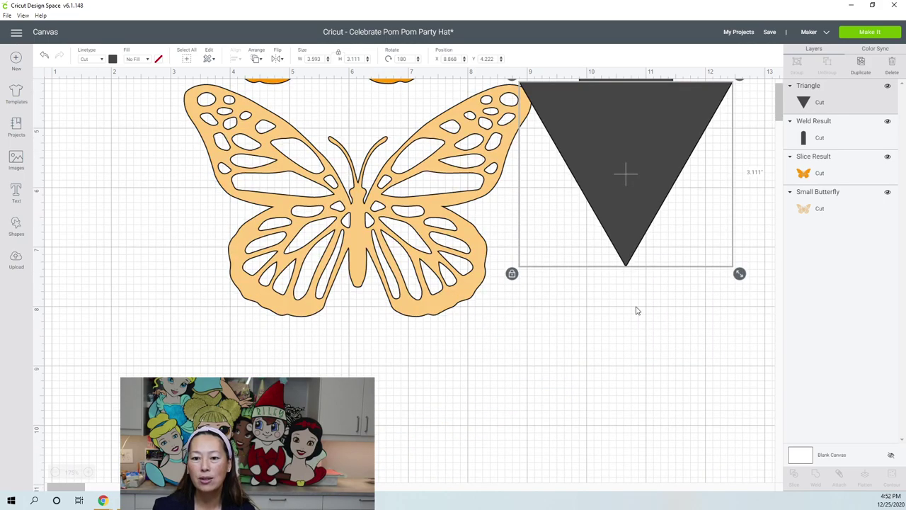
{"action": "scroll", "coordinate": [637, 308], "scroll_direction": "up", "scroll_amount": 1}
{"action": "left_click_drag", "start_coordinate": [739, 356], "coordinate": [624, 247]}
- Check the round-topped shape's width and set the triangle's width to 1.569" to match it
{"action": "left_click", "coordinate": [617, 165]}
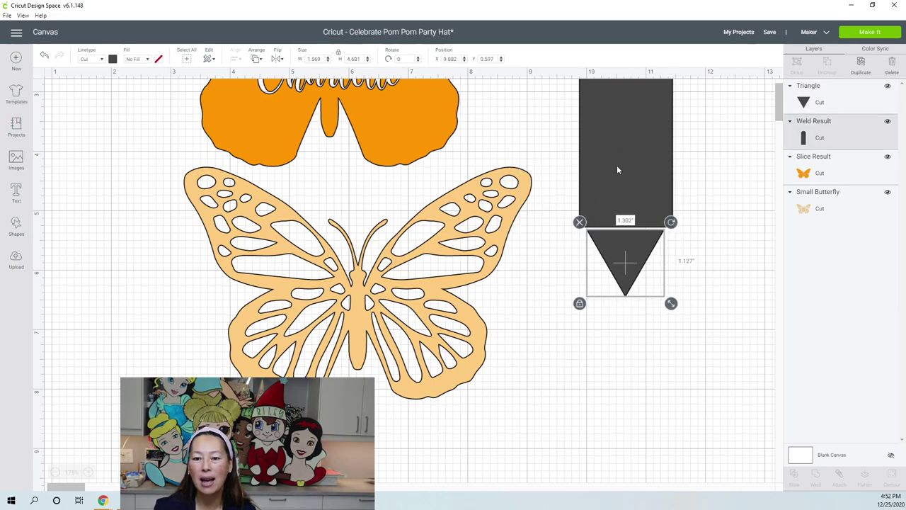
{"action": "scroll", "coordinate": [610, 170], "scroll_direction": "up", "scroll_amount": 1}
{"action": "scroll", "coordinate": [636, 179], "scroll_direction": "up", "scroll_amount": 1}
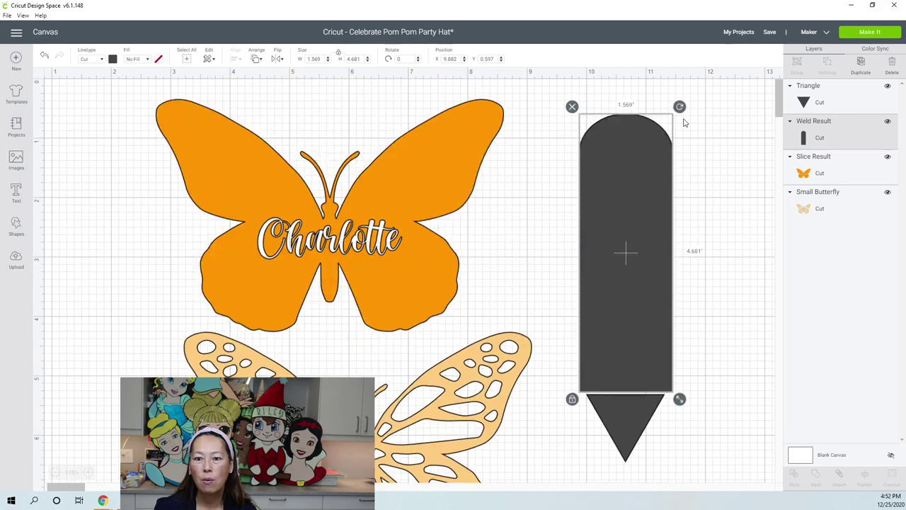
{"action": "left_click", "coordinate": [642, 401]}
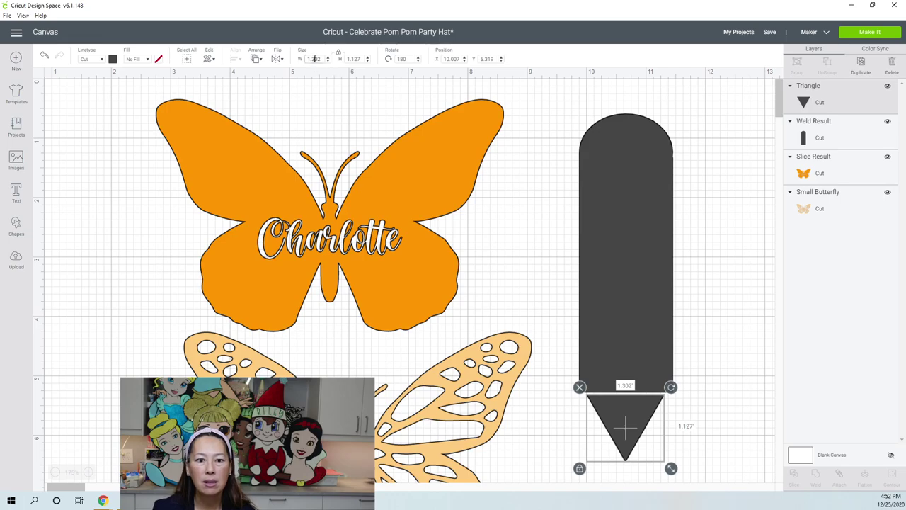
{"action": "type", "text": "1.569"}
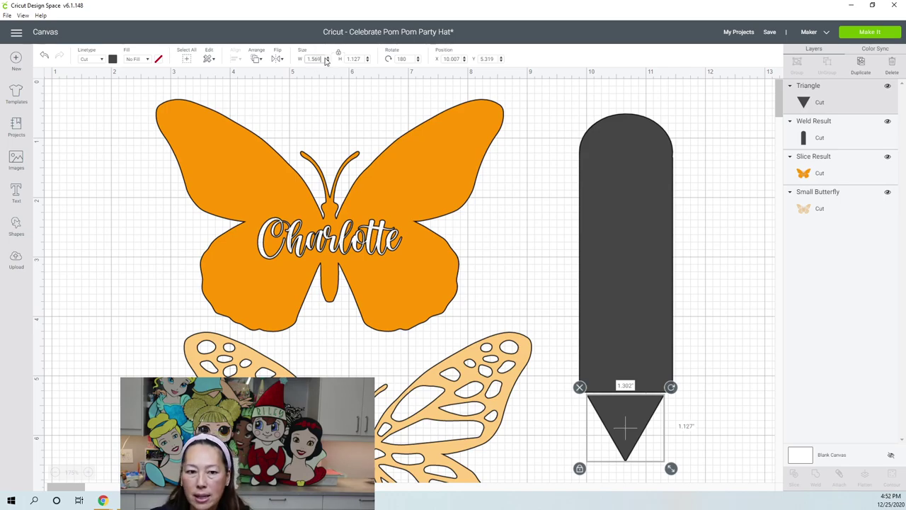
{"action": "key", "text": "Tab"}
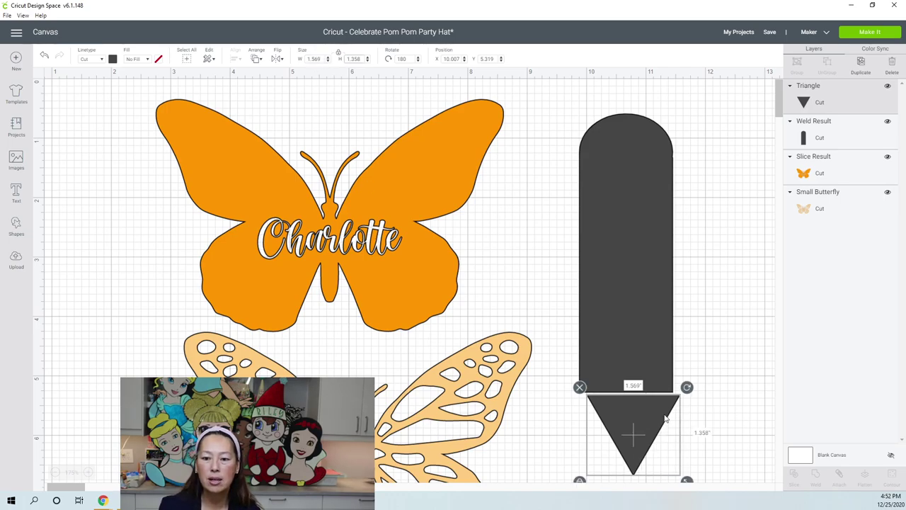
- Center the triangle and the round-topped shape horizontally on each other
{"action": "left_click_drag", "start_coordinate": [551, 263], "coordinate": [666, 438]}
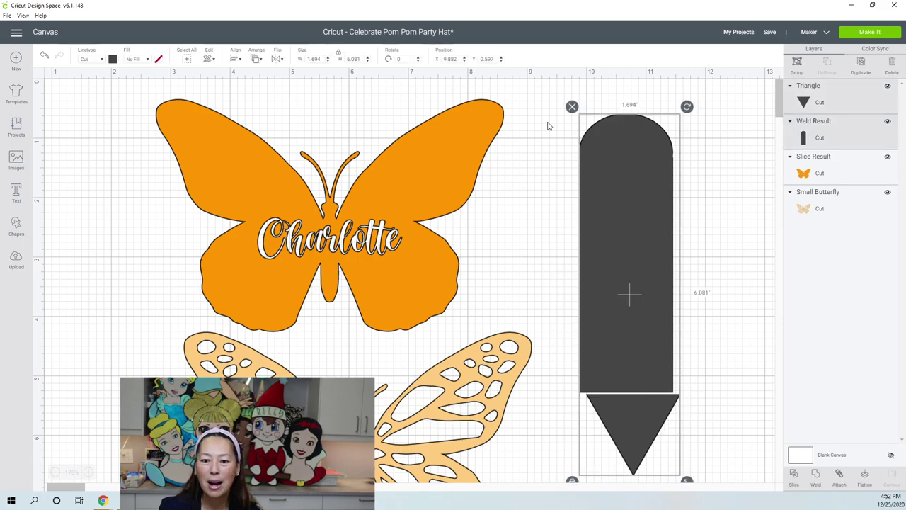
{"action": "left_click", "coordinate": [236, 60]}
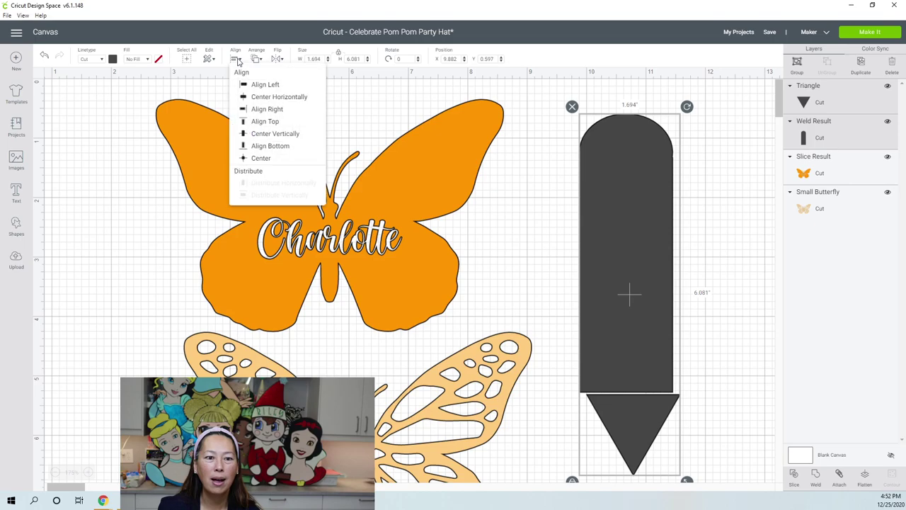
{"action": "left_click", "coordinate": [272, 103]}
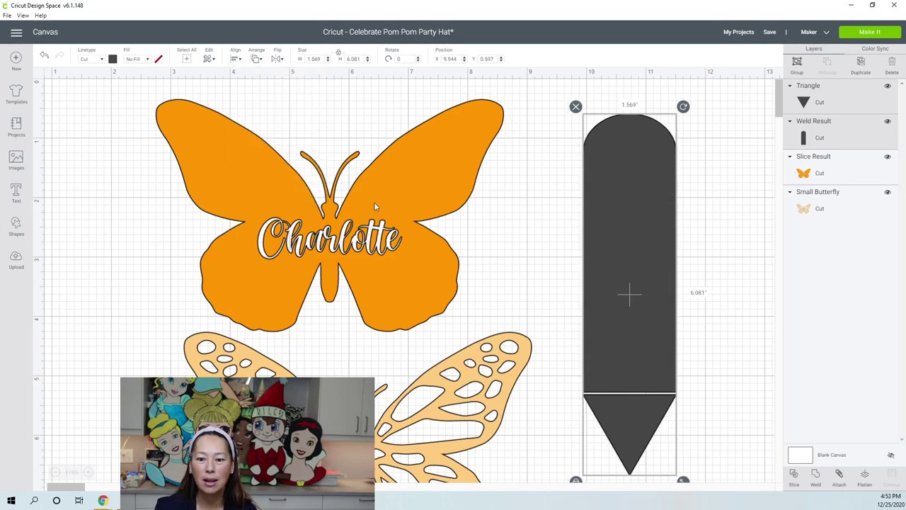
{"action": "left_click", "coordinate": [685, 340]}
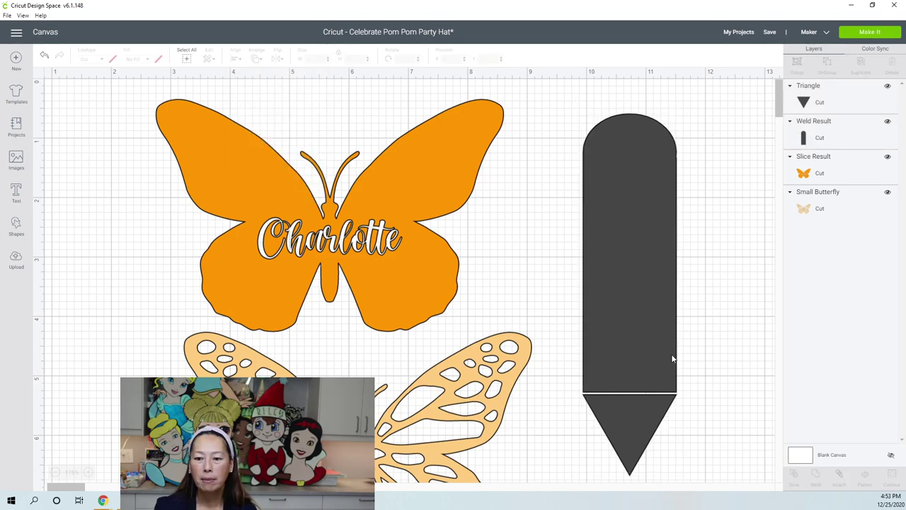
- Move the triangle up slightly so its flat edge meets the bottom edge of the round-topped shape
{"action": "left_click", "coordinate": [644, 406]}
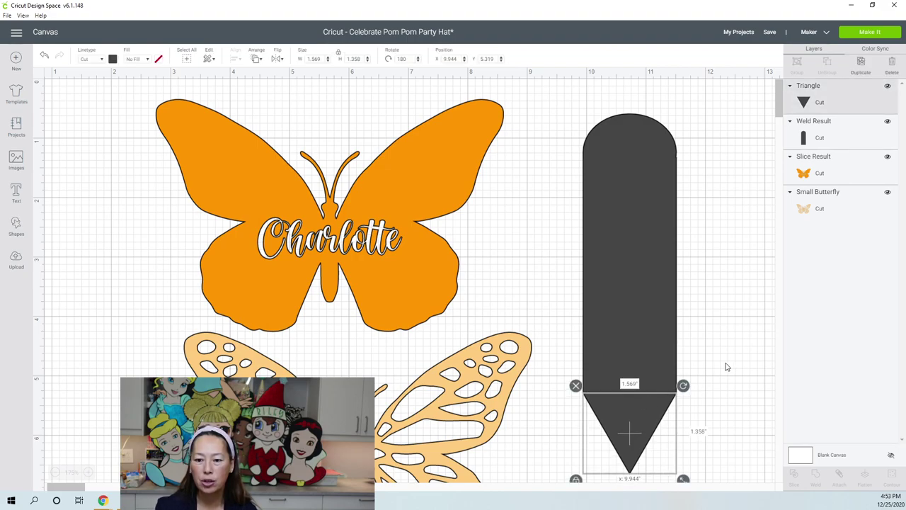
{"action": "left_click", "coordinate": [727, 366]}
{"action": "left_click", "coordinate": [653, 405]}
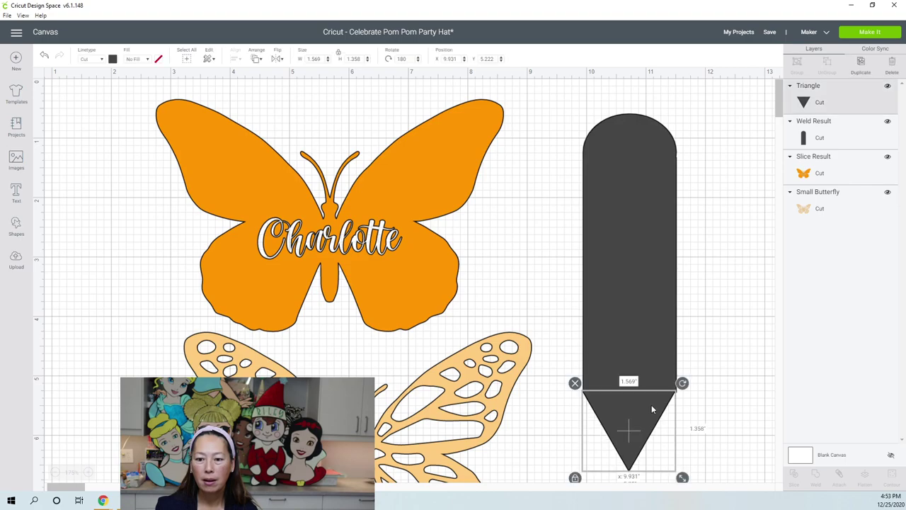
{"action": "left_click", "coordinate": [732, 383]}
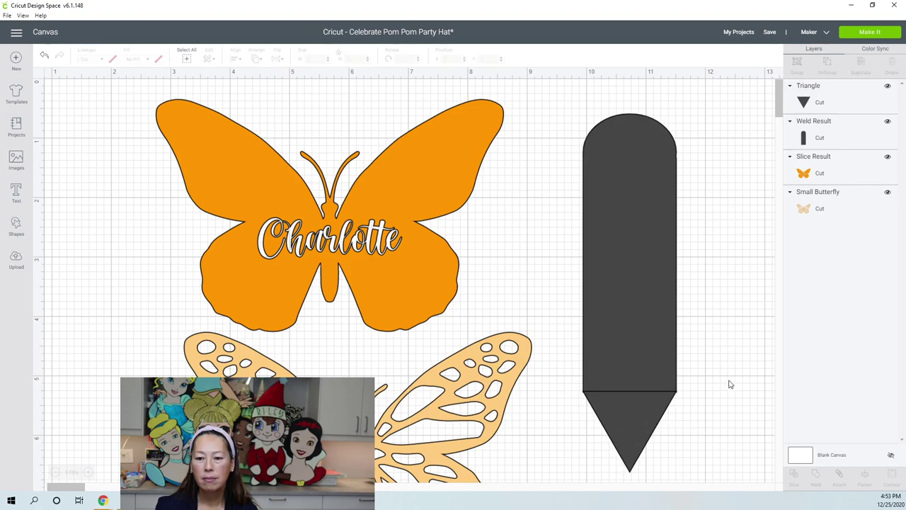
- Add a diamond, move the triangle aside over the butterflies, and place the diamond over the round-topped shape's lower end
{"action": "left_click", "coordinate": [16, 227]}
{"action": "left_click", "coordinate": [83, 198]}
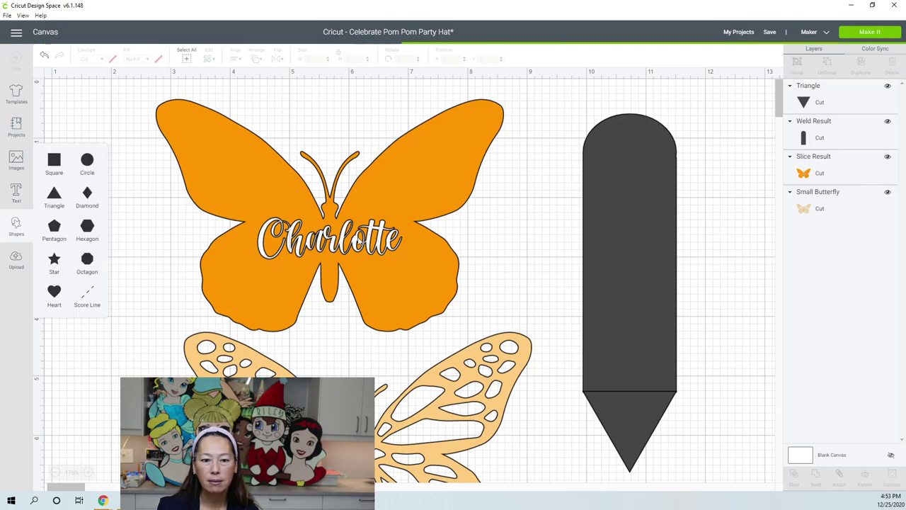
{"action": "mouse_move", "coordinate": [143, 203]}
{"action": "left_mouse_down"}
{"action": "mouse_move", "coordinate": [199, 206]}
{"action": "mouse_move", "coordinate": [508, 282]}
{"action": "mouse_move", "coordinate": [630, 353]}
{"action": "mouse_move", "coordinate": [648, 380]}
{"action": "mouse_move", "coordinate": [646, 327]}
{"action": "left_mouse_up"}
{"action": "left_click", "coordinate": [635, 460]}
{"action": "mouse_move", "coordinate": [636, 461]}
{"action": "left_mouse_down"}
{"action": "mouse_move", "coordinate": [536, 423]}
{"action": "mouse_move", "coordinate": [448, 361]}
{"action": "left_mouse_up"}
{"action": "left_click_drag", "start_coordinate": [651, 341], "coordinate": [663, 405]}
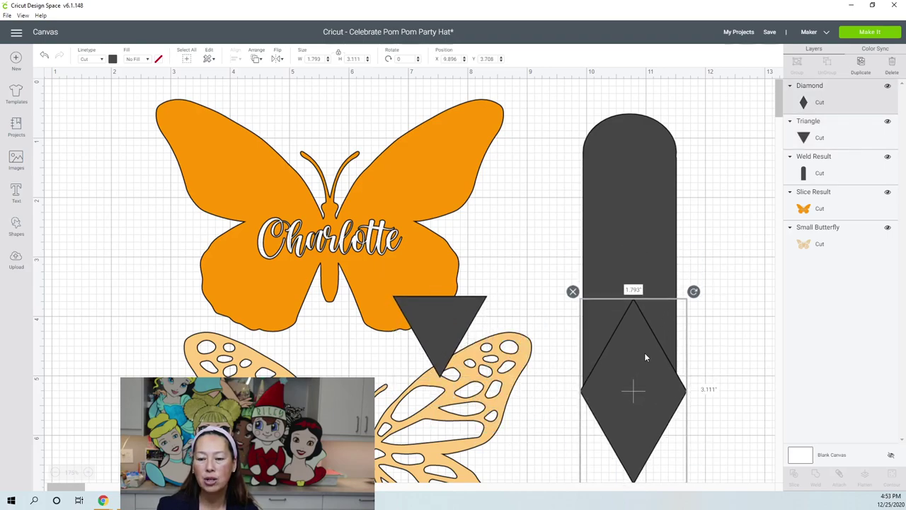
- Shrink the diamond to about 1.6" wide and place it at about X 9.882, Y 3.903
{"action": "scroll", "coordinate": [662, 405], "scroll_direction": "down", "scroll_amount": 5}
{"action": "left_click_drag", "start_coordinate": [694, 326], "coordinate": [682, 305]}
{"action": "left_click_drag", "start_coordinate": [645, 221], "coordinate": [645, 232]}
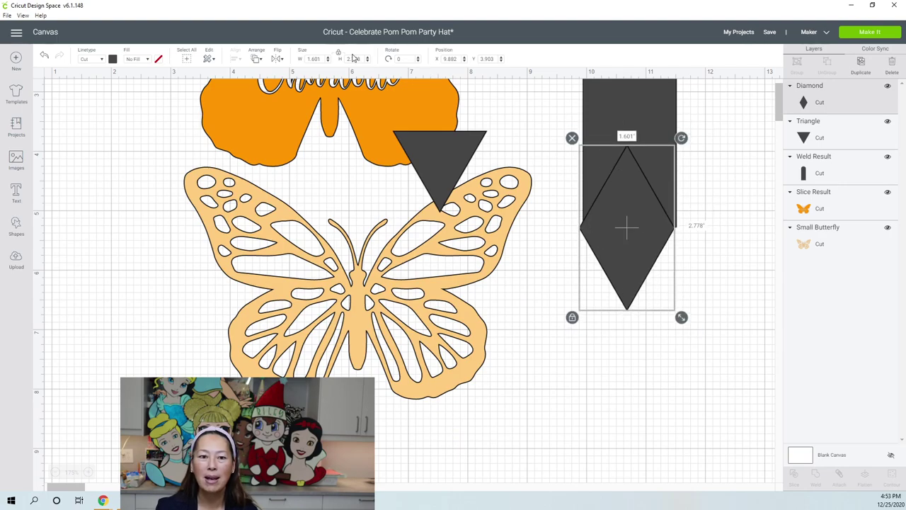
- Try a width of 1.569" on the diamond and undo that change
{"action": "left_click", "coordinate": [315, 59]}
{"action": "type", "text": "1.569"}
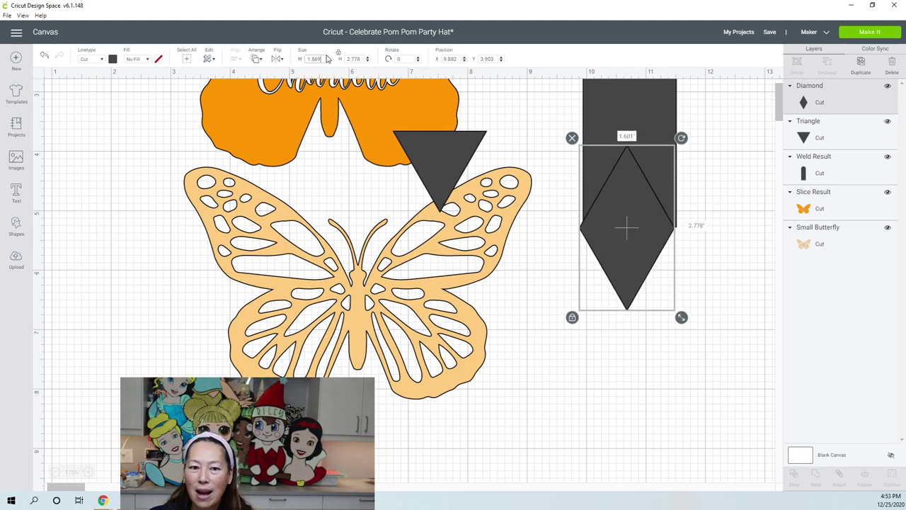
{"action": "key", "text": "Tab"}
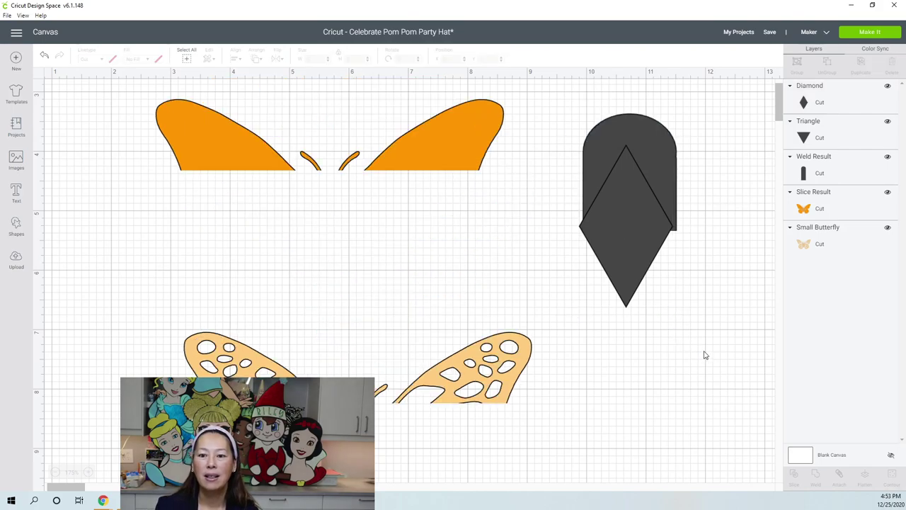
{"action": "left_click_drag", "start_coordinate": [702, 352], "coordinate": [679, 334]}
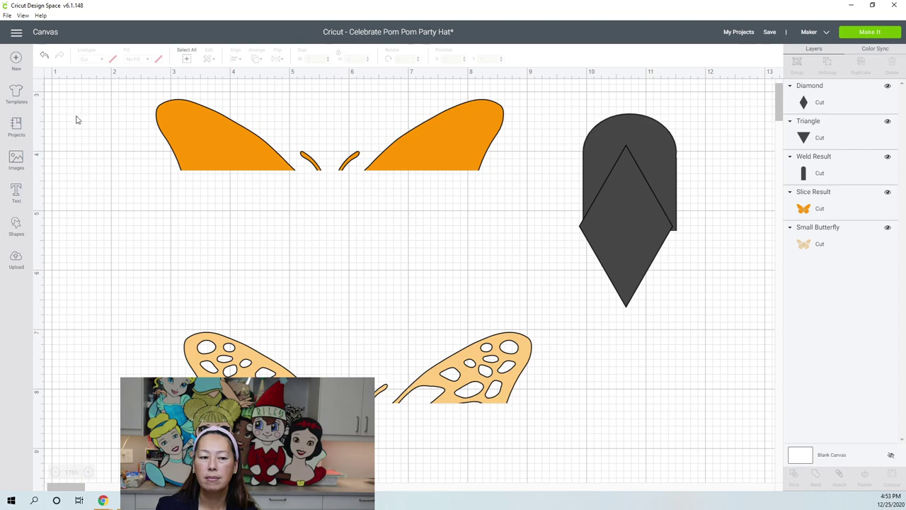
{"action": "left_click", "coordinate": [43, 59]}
- Move the diamond down to about Y 4.444 and center it horizontally with the round-topped shape
{"action": "left_click_drag", "start_coordinate": [709, 389], "coordinate": [621, 261]}
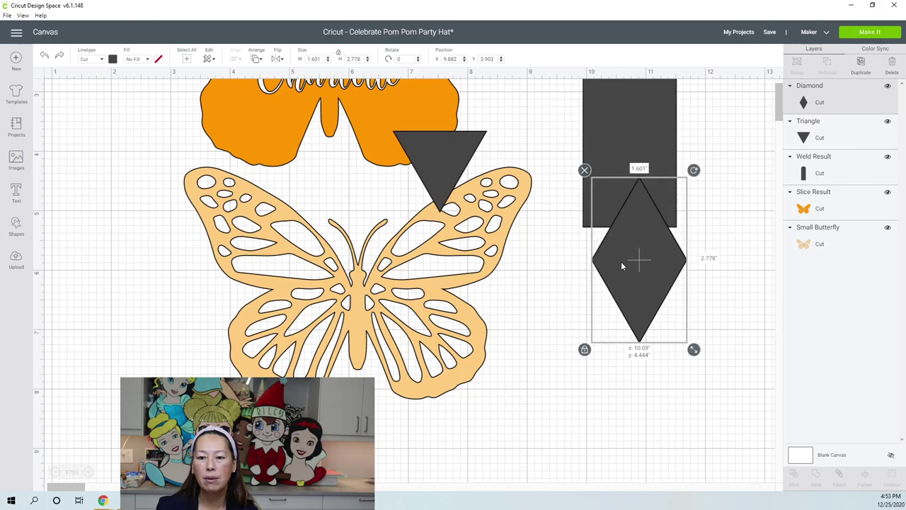
{"action": "left_click", "coordinate": [676, 415]}
{"action": "left_click_drag", "start_coordinate": [692, 413], "coordinate": [587, 184]}
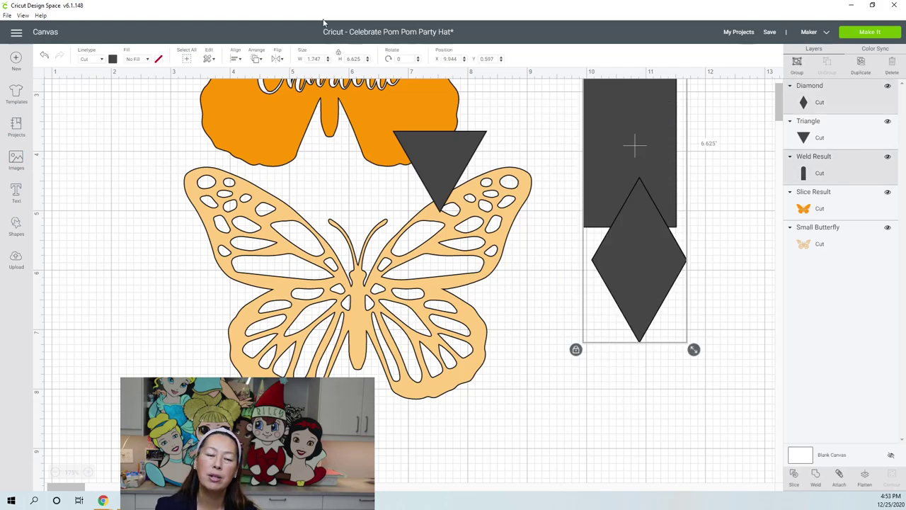
{"action": "left_click", "coordinate": [237, 59]}
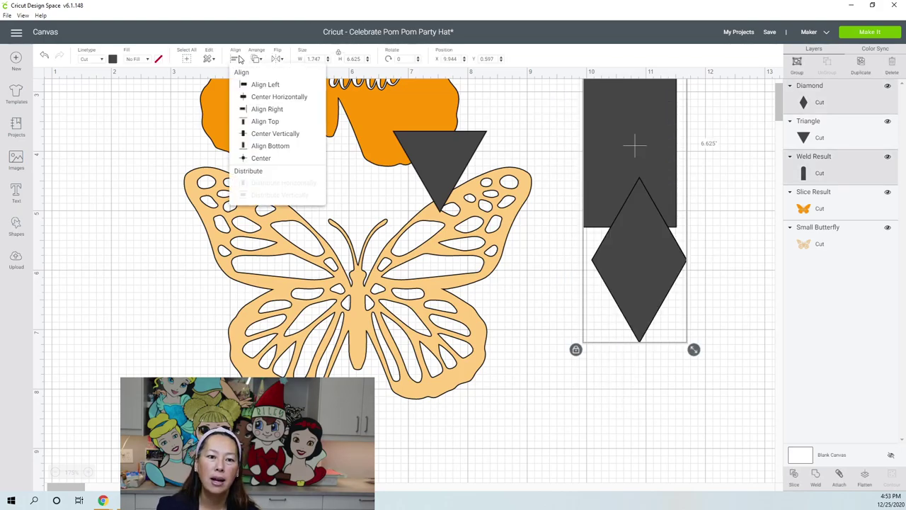
{"action": "left_click", "coordinate": [258, 97]}
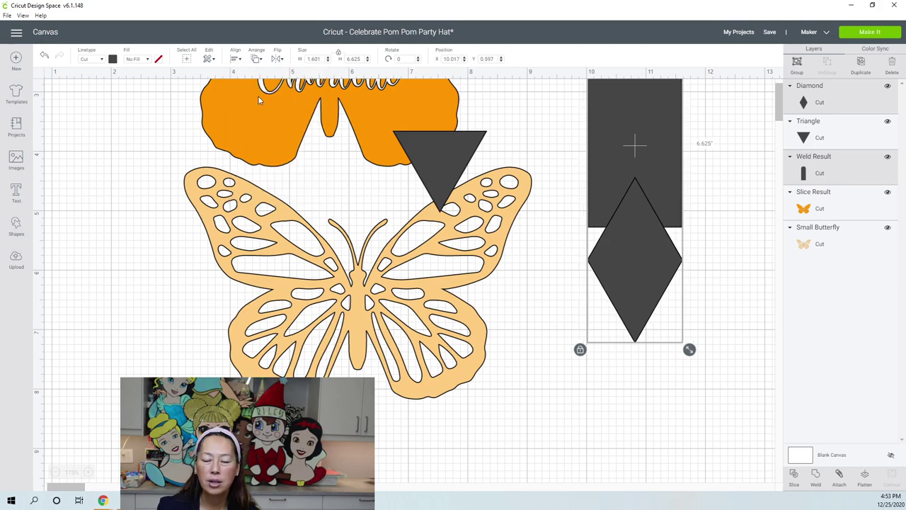
{"action": "left_click", "coordinate": [656, 444]}
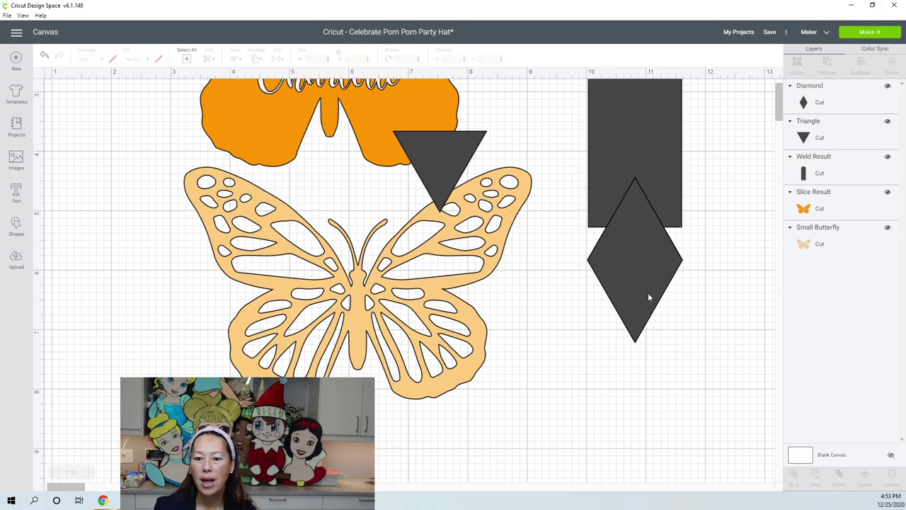
- Nudge the diamond straight up to about Y 3.844 so its side corners meet the round-topped shape's lower corners
{"action": "left_click", "coordinate": [645, 285]}
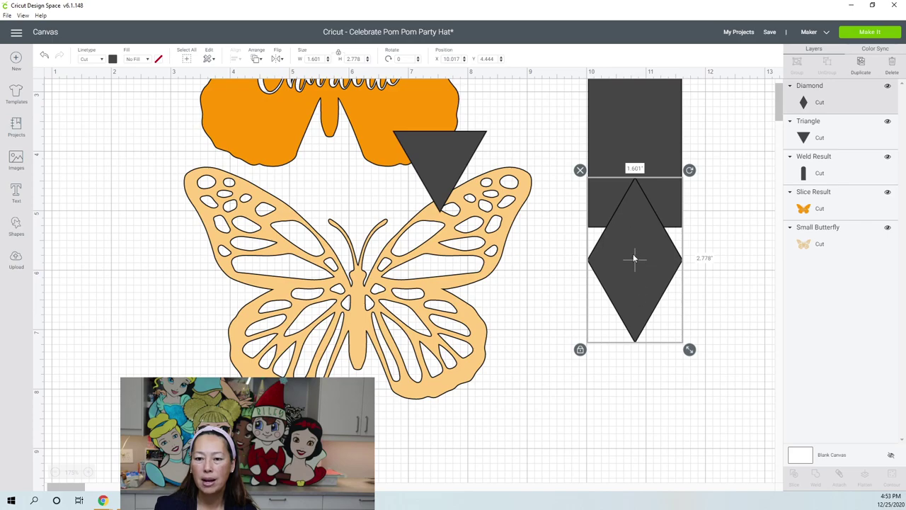
{"action": "key", "text": "Up"}
{"action": "key", "text": "Up"}
{"action": "key", "text": "Up"}
{"action": "key", "text": "Up"}
{"action": "key", "text": "Up"}
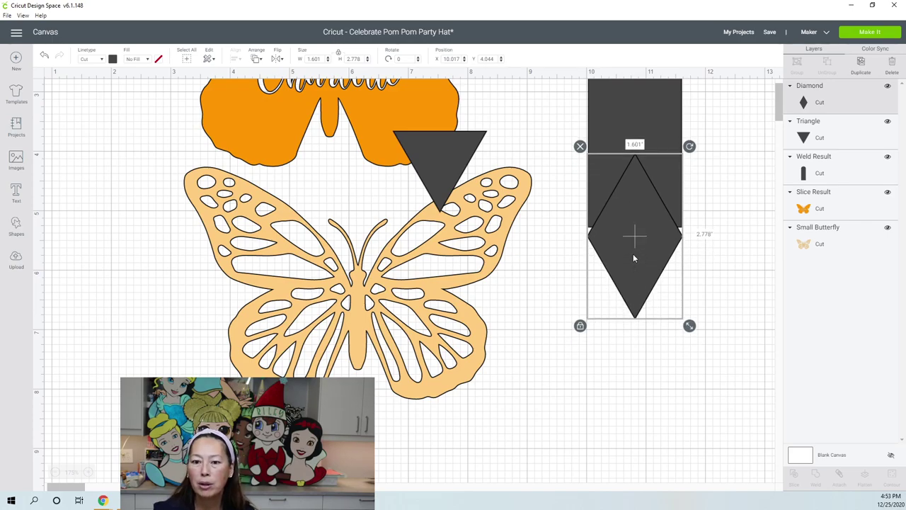
{"action": "key", "text": "Up"}
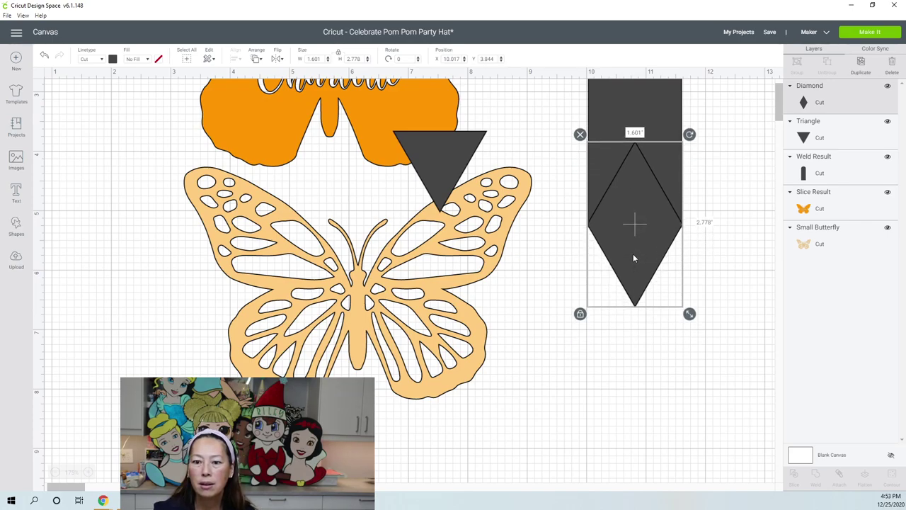
{"action": "left_click", "coordinate": [631, 340]}
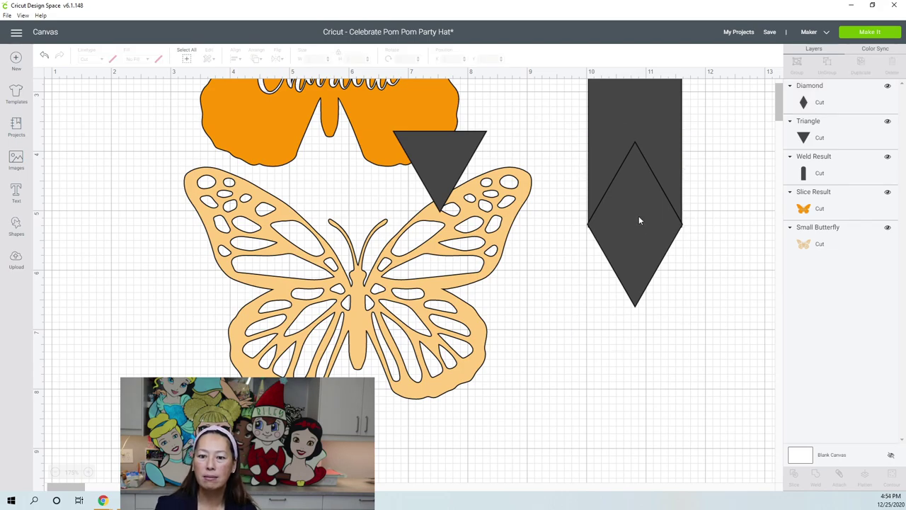
- Move the loose triangle off the butterflies and far to the side, at about X 14.972, Y 5.319
{"action": "scroll", "coordinate": [643, 210], "scroll_direction": "up", "scroll_amount": 3}
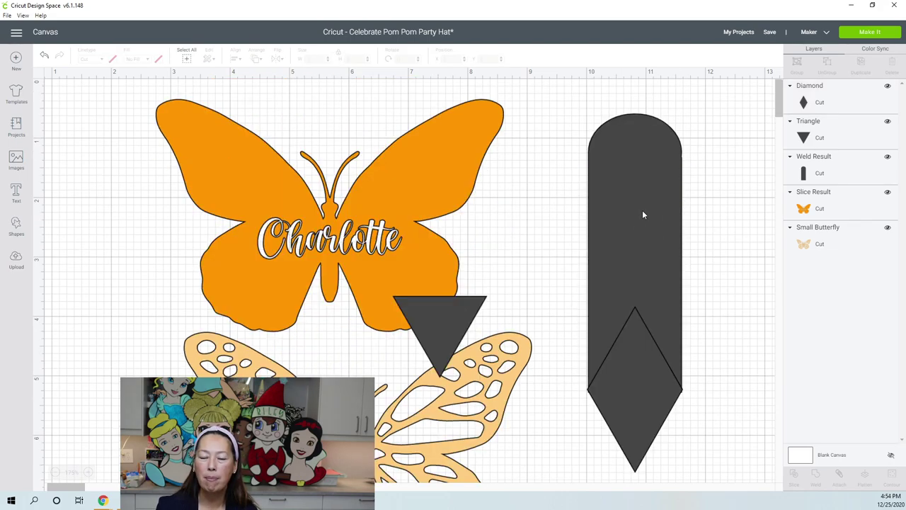
{"action": "scroll", "coordinate": [646, 218], "scroll_direction": "down", "scroll_amount": 3}
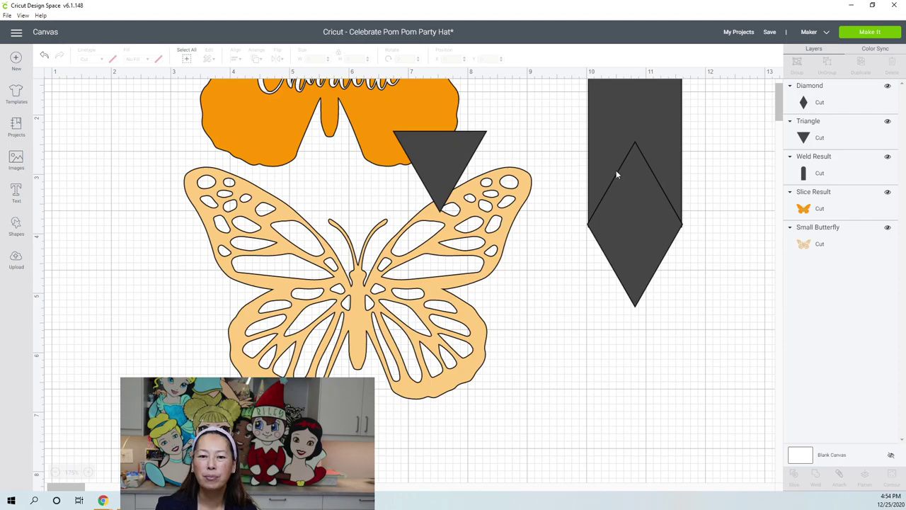
{"action": "left_click_drag", "start_coordinate": [453, 151], "coordinate": [595, 192]}
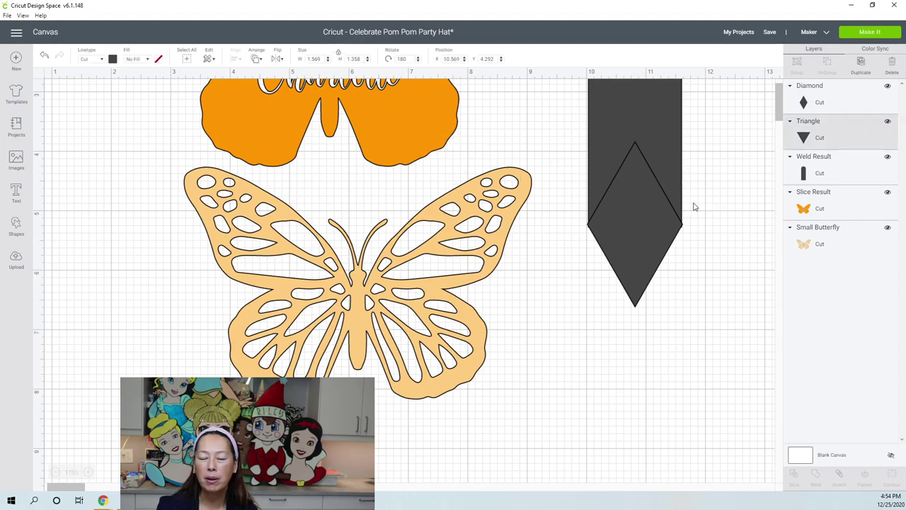
{"action": "scroll", "coordinate": [621, 249], "scroll_direction": "up", "scroll_amount": 2}
{"action": "scroll", "coordinate": [621, 248], "scroll_direction": "down", "scroll_amount": 2}
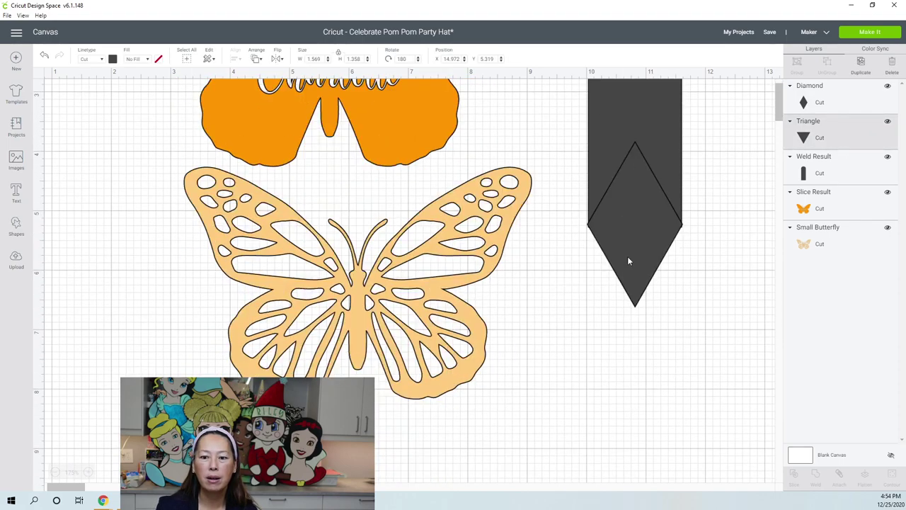
- Delete the diamond and the round-topped welded shape together
{"action": "left_click_drag", "start_coordinate": [704, 325], "coordinate": [605, 170]}
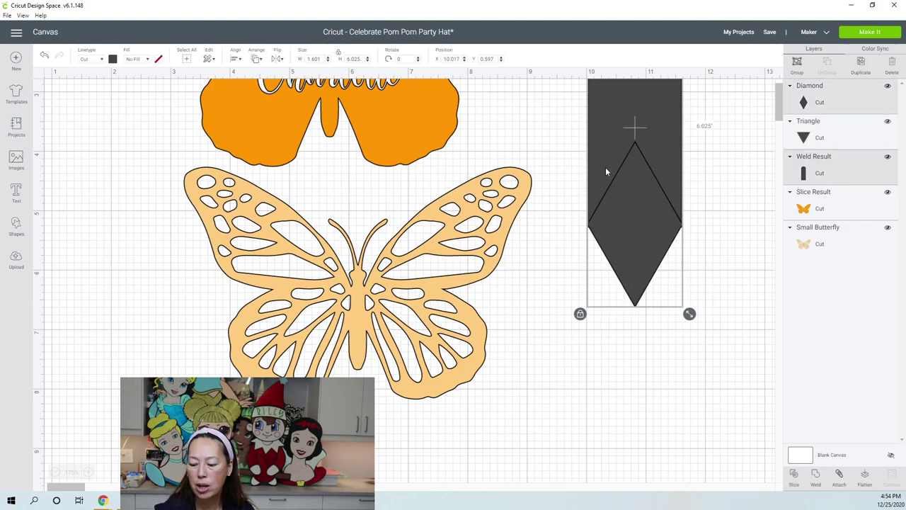
{"action": "key", "text": "Delete"}
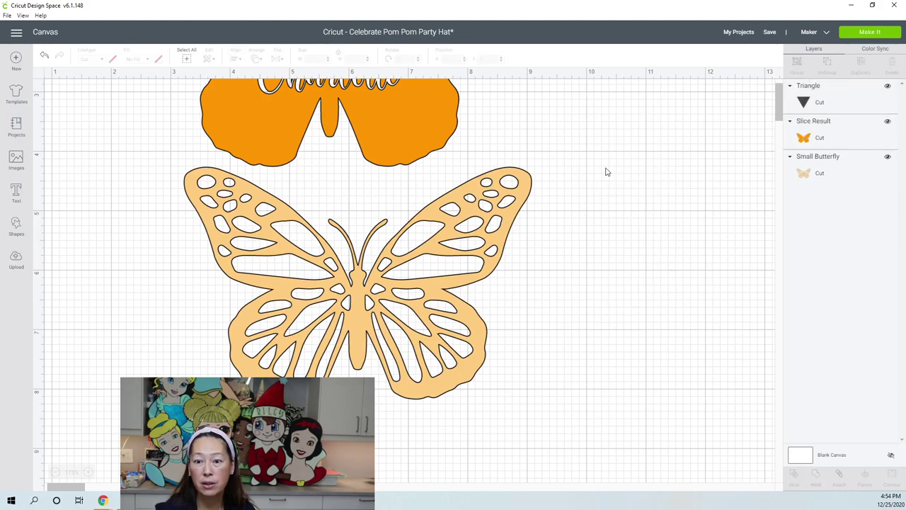
- Add a circle to the canvas and move it beside the light butterfly, to about X 8.09, Y 3.528
{"action": "left_click", "coordinate": [17, 234]}
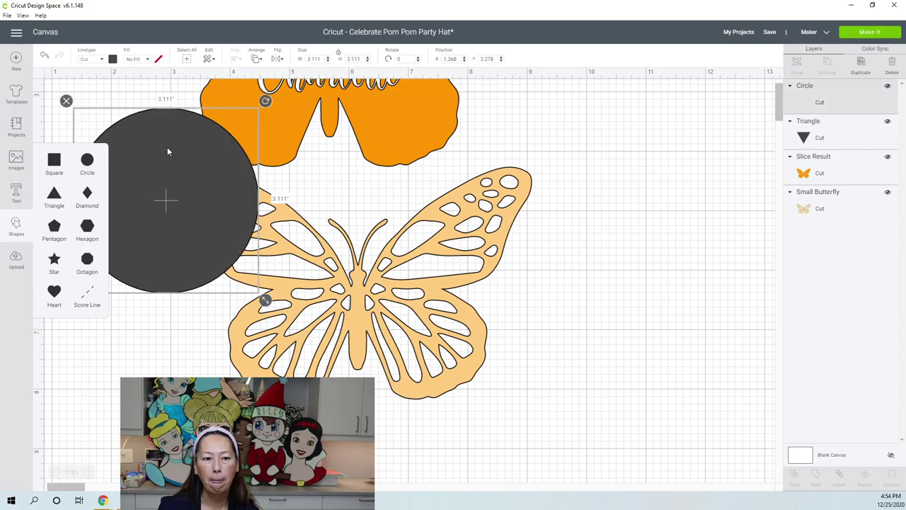
{"action": "left_click_drag", "start_coordinate": [167, 152], "coordinate": [572, 181]}
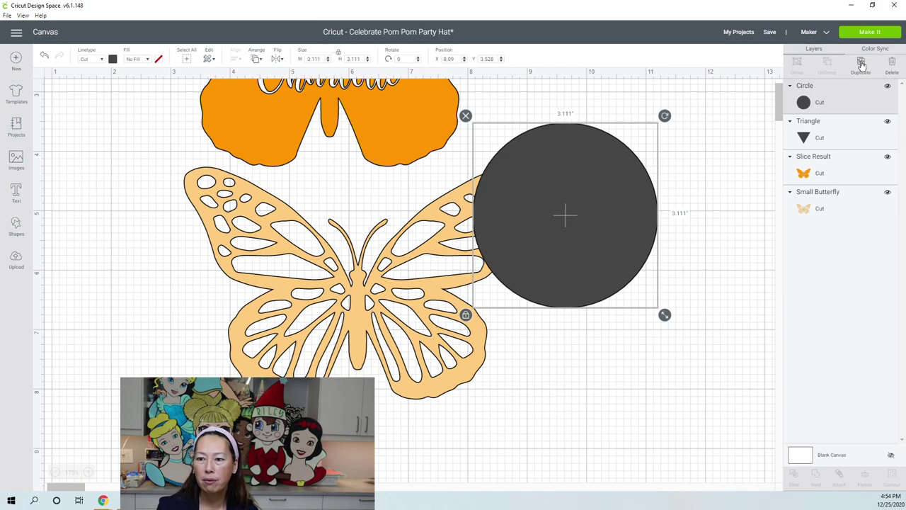
- Duplicate the circle, shrink the copy to about 1.639 inches, and place it and a second copy as ears on the large circle's upper edge
{"action": "left_click", "coordinate": [861, 64]}
{"action": "left_click_drag", "start_coordinate": [529, 176], "coordinate": [507, 156]}
{"action": "scroll", "coordinate": [507, 157], "scroll_direction": "up", "scroll_amount": 3}
{"action": "left_click_drag", "start_coordinate": [542, 287], "coordinate": [495, 253]}
{"action": "left_click_drag", "start_coordinate": [592, 367], "coordinate": [524, 294]}
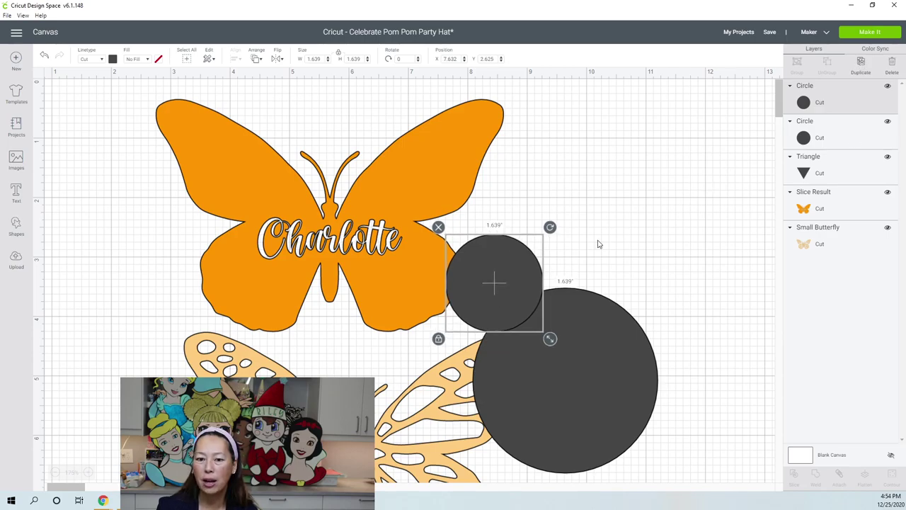
{"action": "key", "text": "ctrl+d"}
{"action": "left_click_drag", "start_coordinate": [522, 277], "coordinate": [639, 257]}
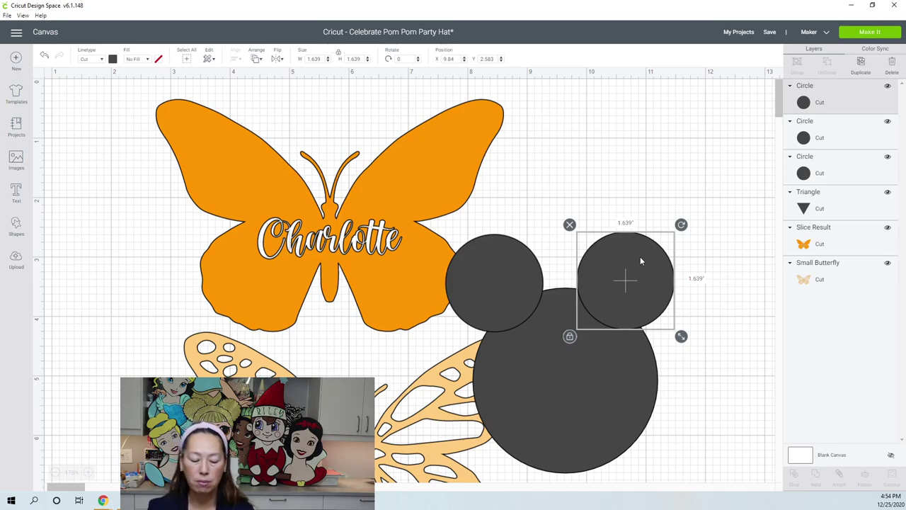
- Center the two small ear circles vertically with each other and group them
{"action": "left_click", "coordinate": [508, 270], "text": "shift"}
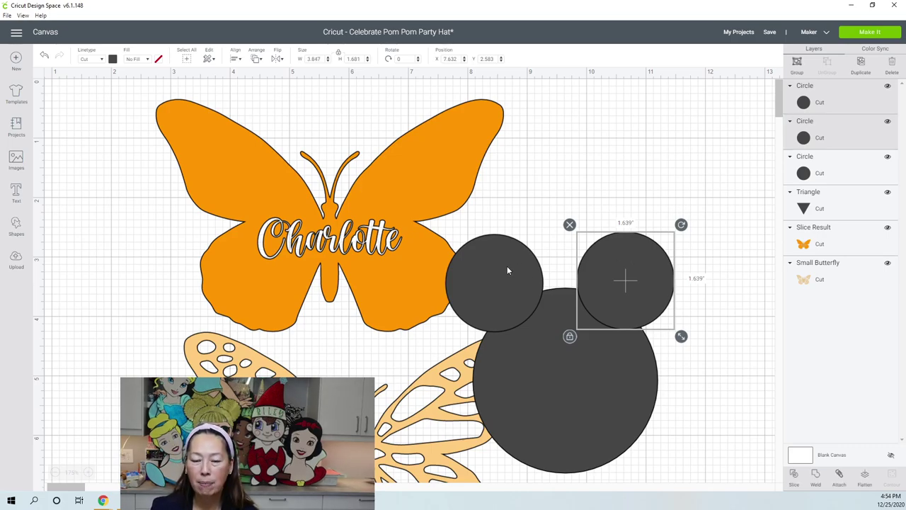
{"action": "left_click", "coordinate": [234, 61]}
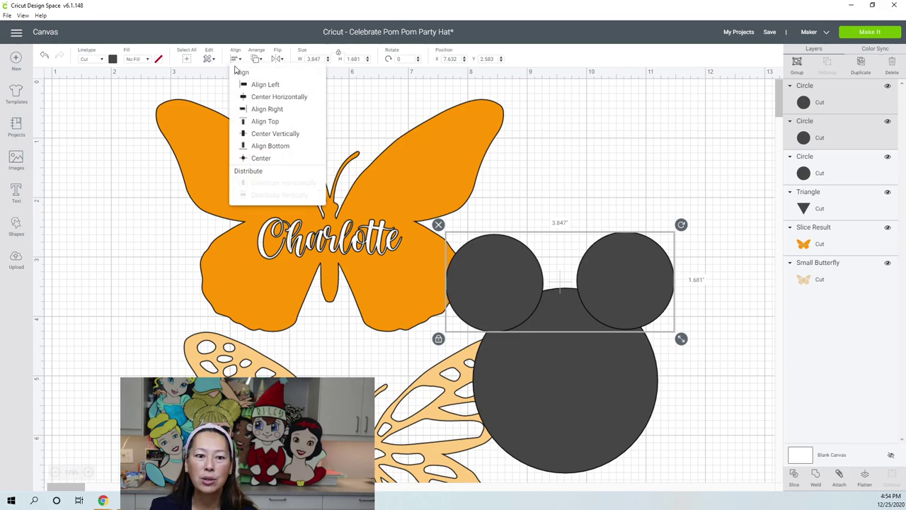
{"action": "left_click", "coordinate": [245, 134]}
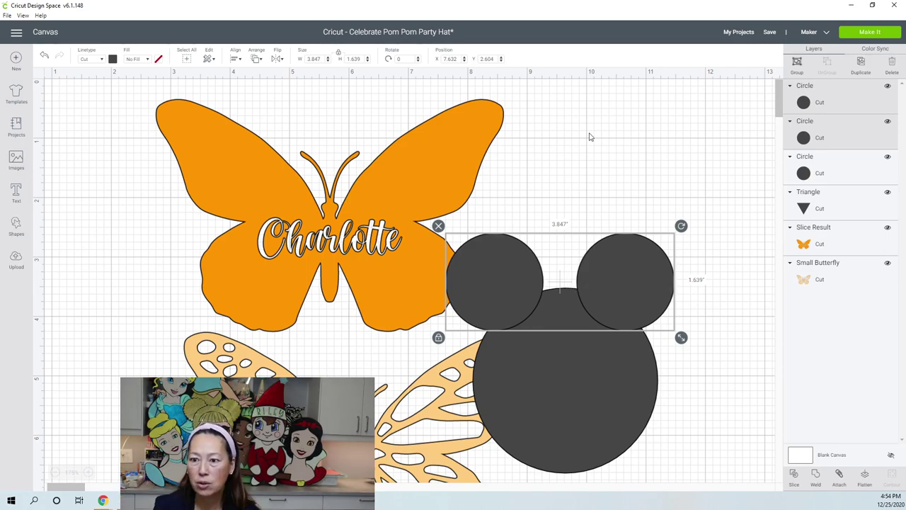
{"action": "left_click", "coordinate": [798, 64]}
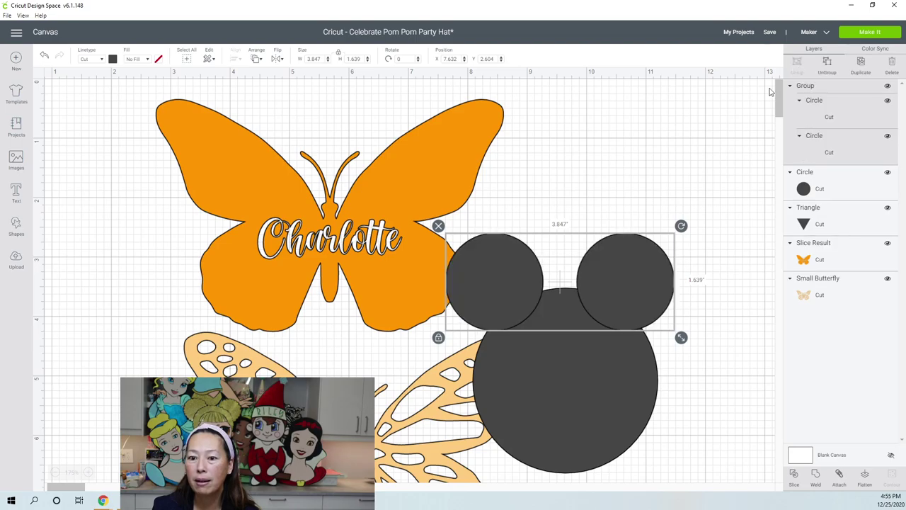
- Move the grouped ears to about X 7.715, Y 2.688 and center them horizontally with the large circle
{"action": "left_click_drag", "start_coordinate": [615, 267], "coordinate": [637, 271]}
{"action": "scroll", "coordinate": [634, 330], "scroll_direction": "down", "scroll_amount": 3}
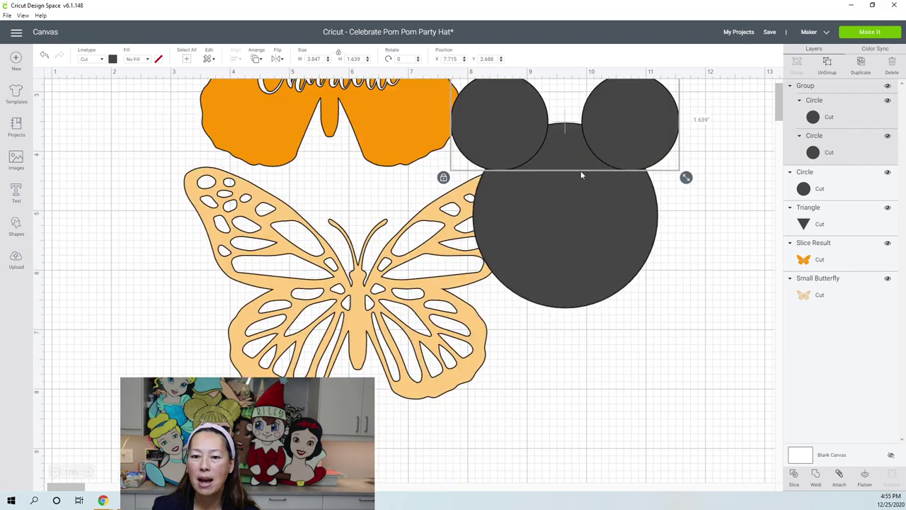
{"action": "scroll", "coordinate": [649, 81], "scroll_direction": "up", "scroll_amount": 2}
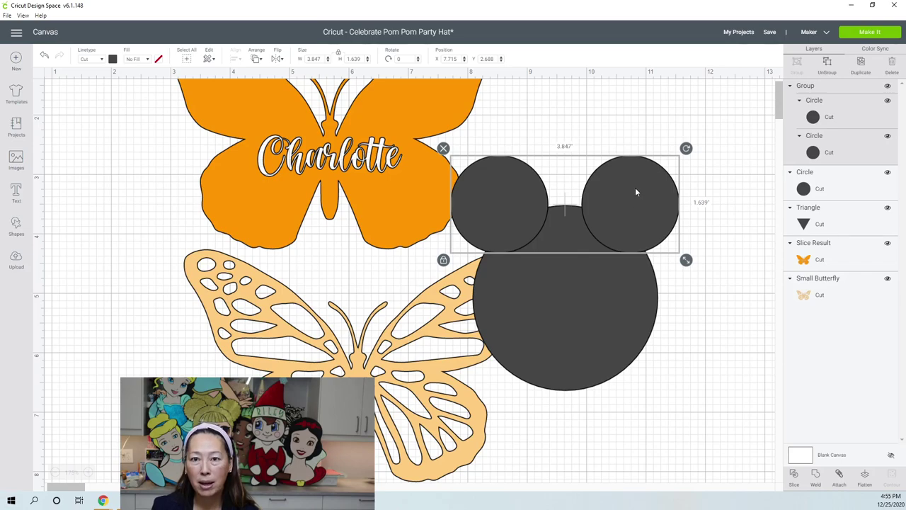
{"action": "left_click", "coordinate": [626, 310], "text": "shift"}
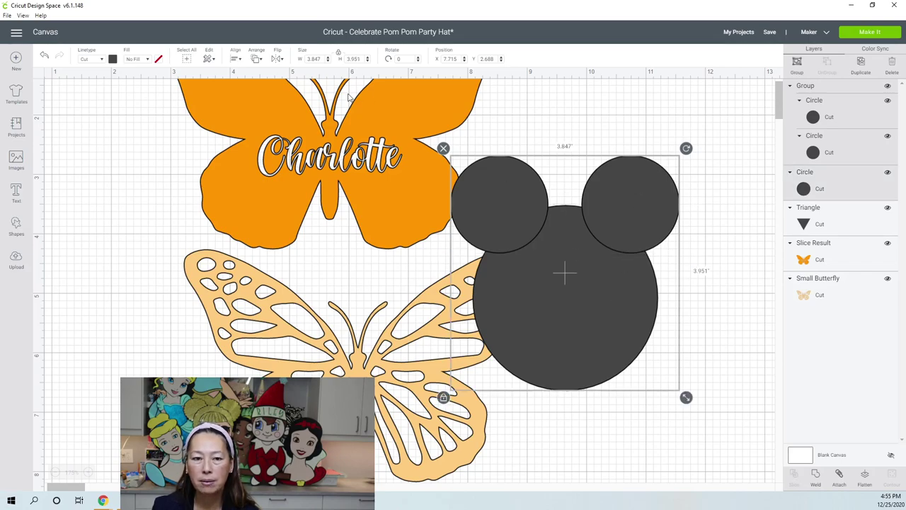
{"action": "left_click", "coordinate": [236, 60]}
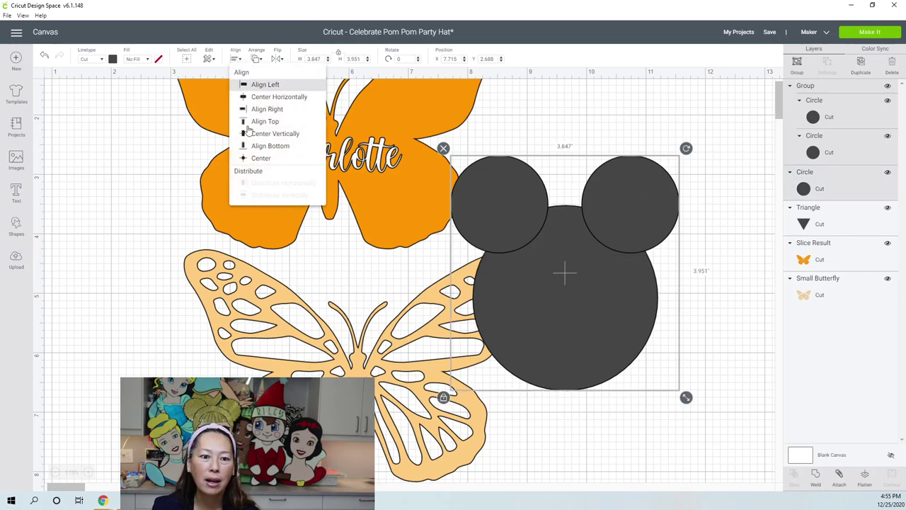
{"action": "left_click", "coordinate": [269, 100]}
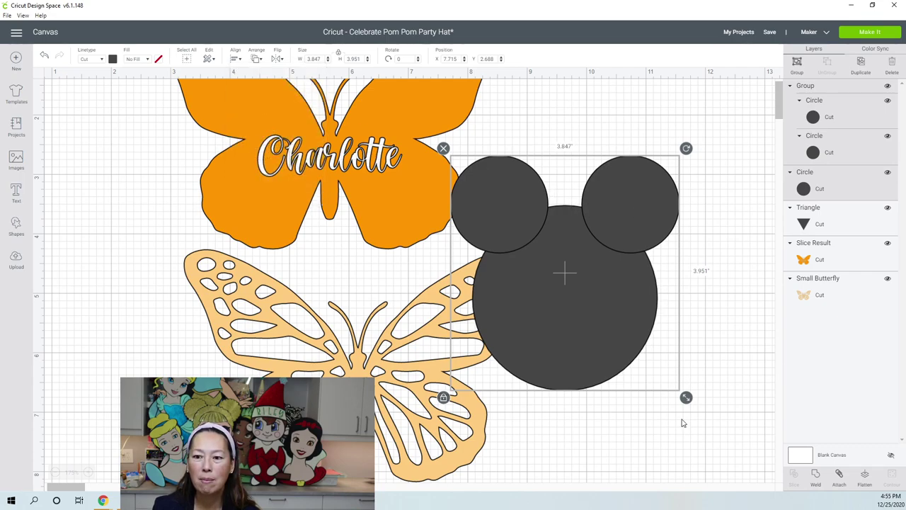
- Try welding the grouped ears and the large circle into one mouse-head shape, and undo the weld
{"action": "key", "text": "Delete"}
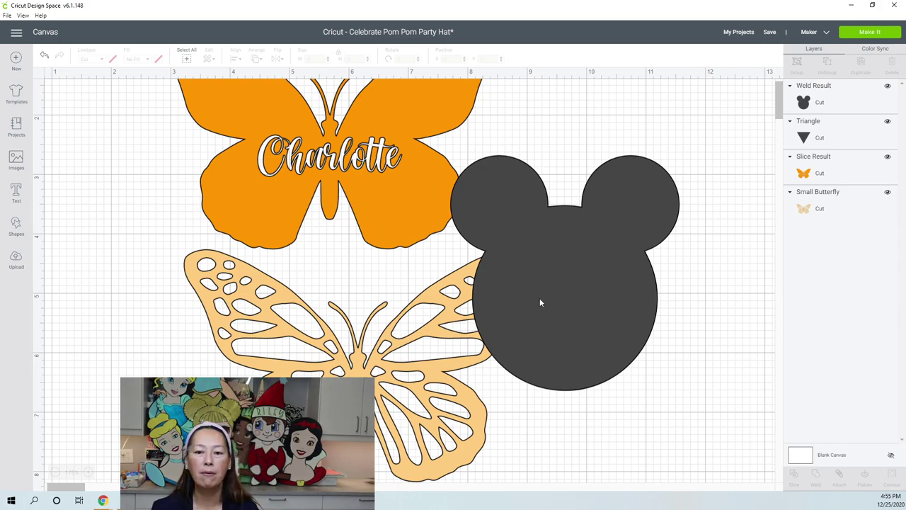
{"action": "left_click", "coordinate": [44, 56]}
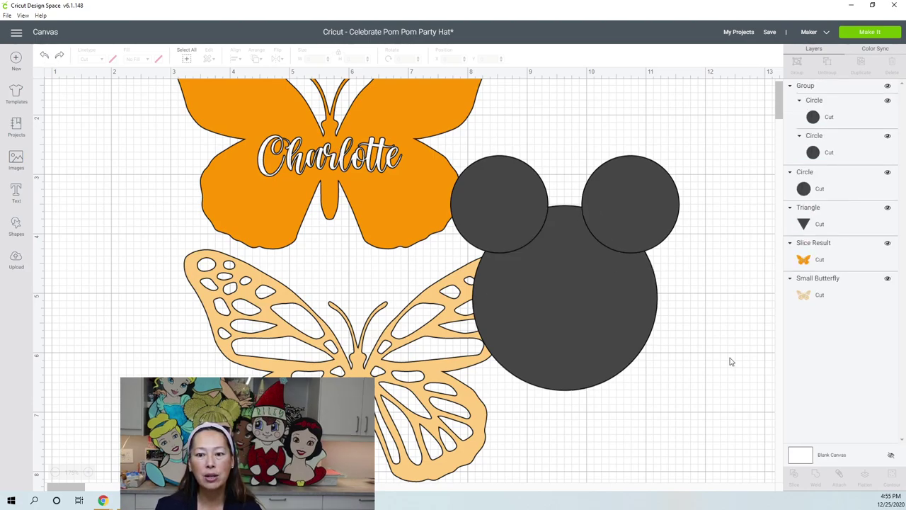
- Ungroup the two ear circles so each circle is a separate layer
{"action": "left_click_drag", "start_coordinate": [713, 337], "coordinate": [604, 208]}
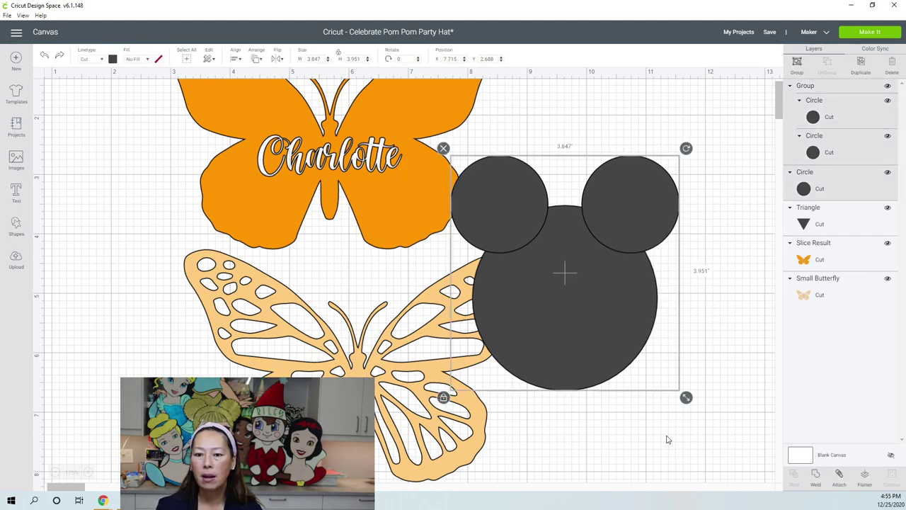
{"action": "left_click", "coordinate": [684, 366]}
{"action": "left_click_drag", "start_coordinate": [716, 300], "coordinate": [631, 239]}
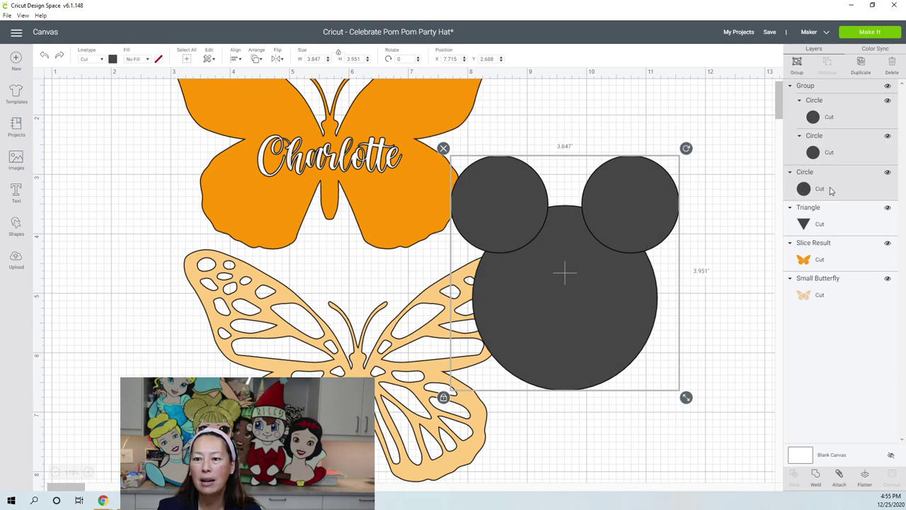
{"action": "left_click", "coordinate": [653, 121]}
{"action": "left_click_drag", "start_coordinate": [630, 106], "coordinate": [665, 327]}
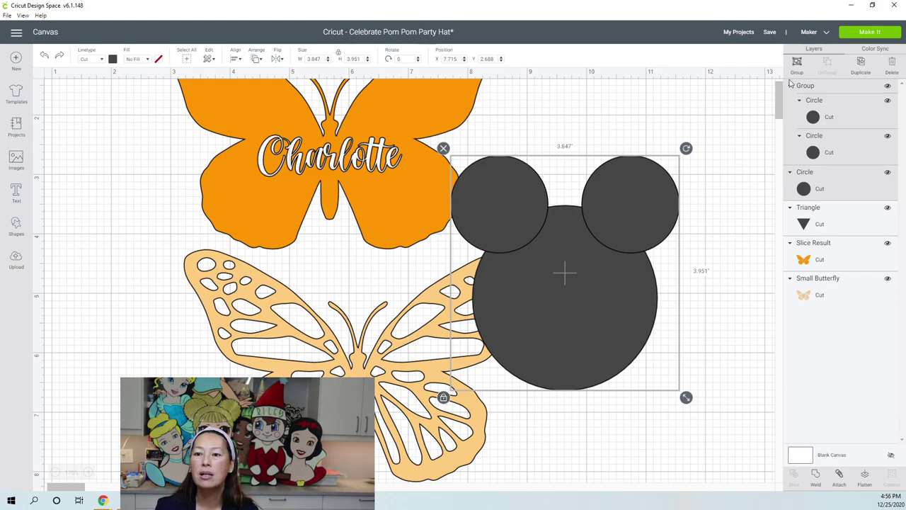
{"action": "left_click", "coordinate": [737, 141]}
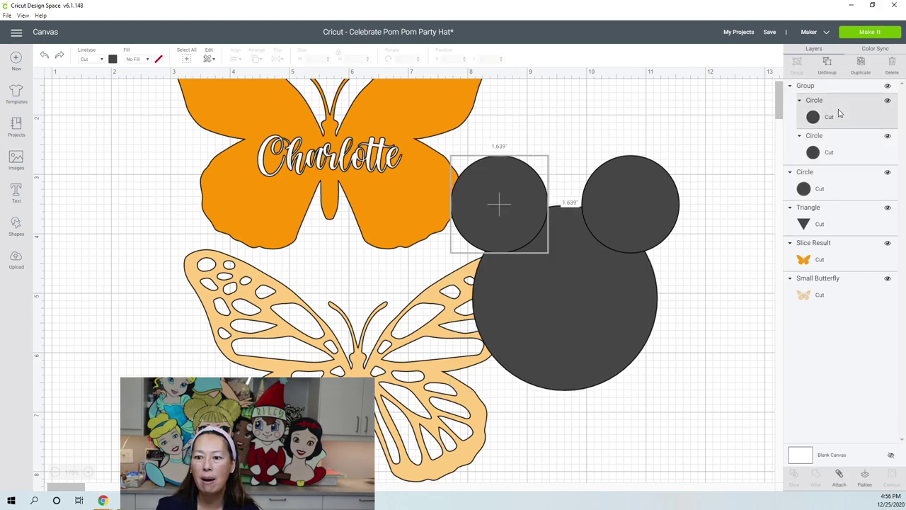
{"action": "left_click", "coordinate": [827, 64]}
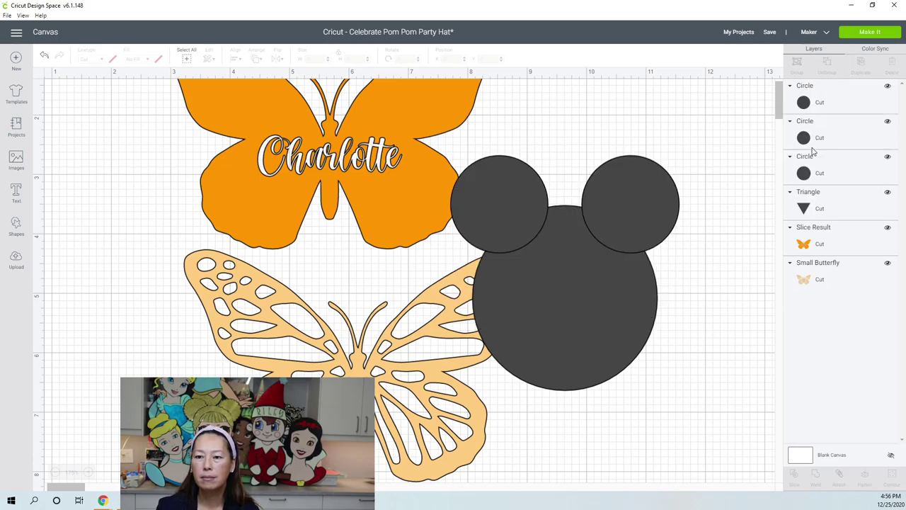
- Slice the large circle with the overlapping ear circle farthest from the butterflies and move the resulting pieces apart
{"action": "left_click_drag", "start_coordinate": [633, 109], "coordinate": [653, 339]}
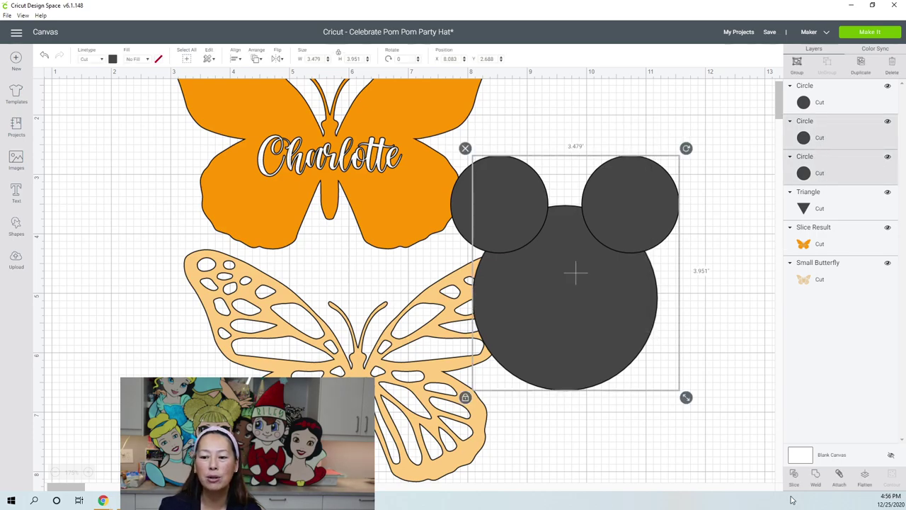
{"action": "left_click", "coordinate": [694, 358]}
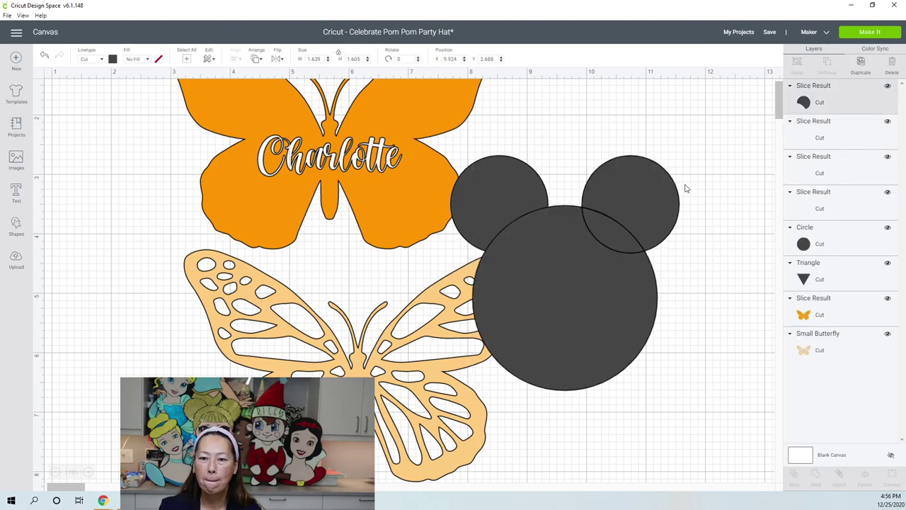
{"action": "left_click_drag", "start_coordinate": [648, 197], "coordinate": [724, 169]}
{"action": "left_click", "coordinate": [607, 229]}
{"action": "left_click_drag", "start_coordinate": [622, 238], "coordinate": [718, 283]}
{"action": "left_click", "coordinate": [603, 236]}
{"action": "left_click_drag", "start_coordinate": [603, 238], "coordinate": [569, 334]}
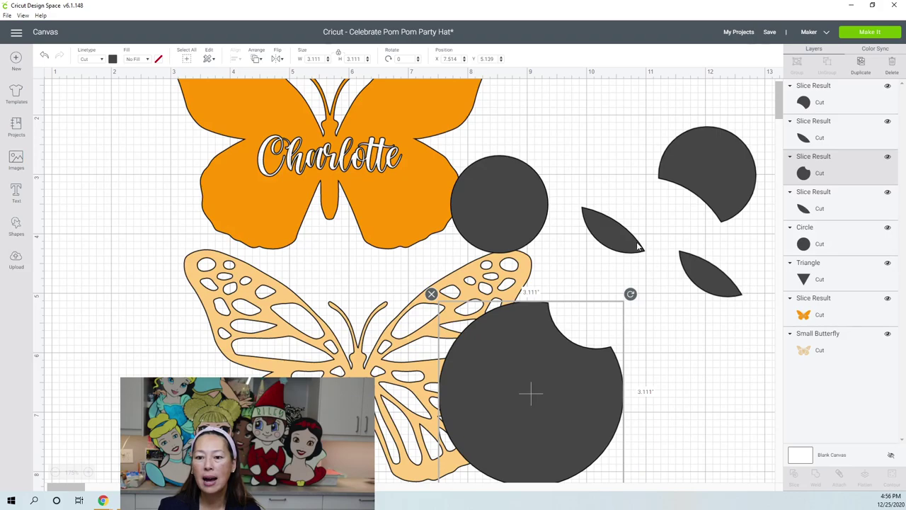
- Delete the two leaf-shaped overlap pieces left by the slice
{"action": "left_click", "coordinate": [633, 242]}
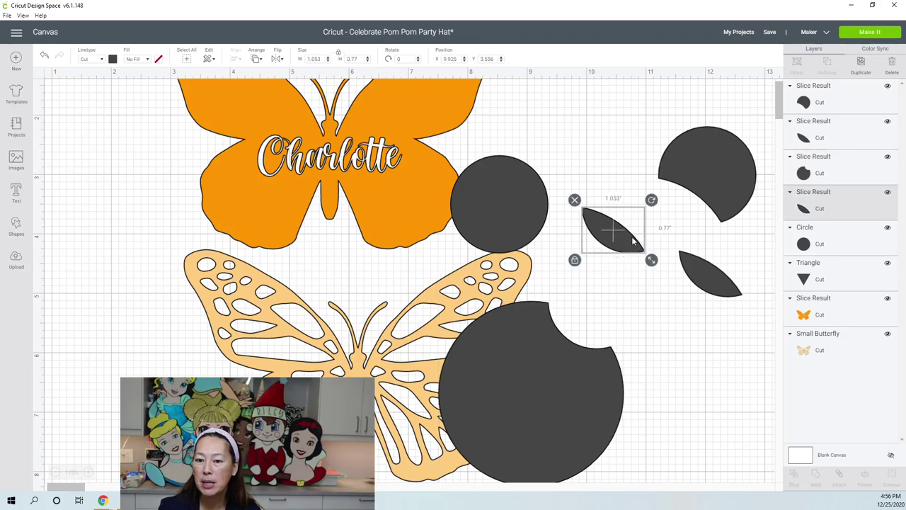
{"action": "left_click", "coordinate": [575, 200]}
{"action": "left_click", "coordinate": [701, 272]}
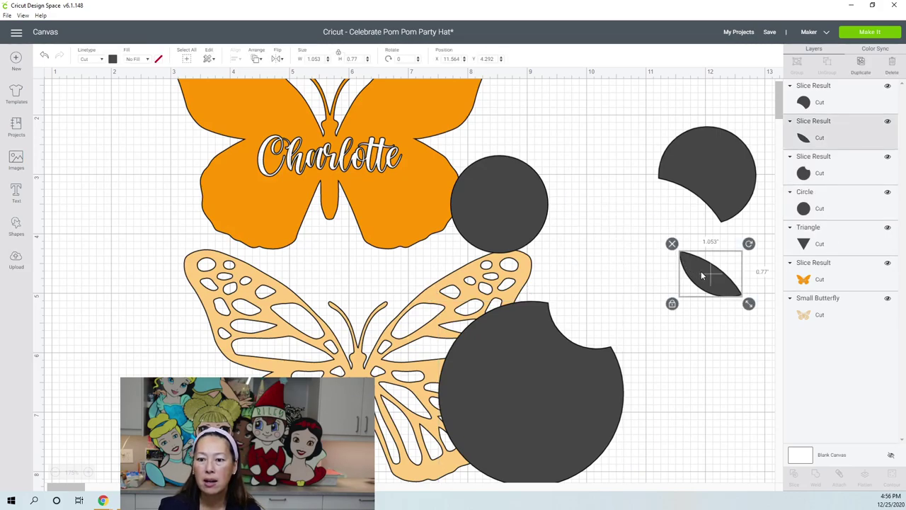
{"action": "left_click", "coordinate": [672, 243]}
- Move the notched large circle to about X 8.917, Y 3.208 and place the intact small circle over its notch at about X 10.465, Y 2.882
{"action": "left_click_drag", "start_coordinate": [566, 394], "coordinate": [652, 274]}
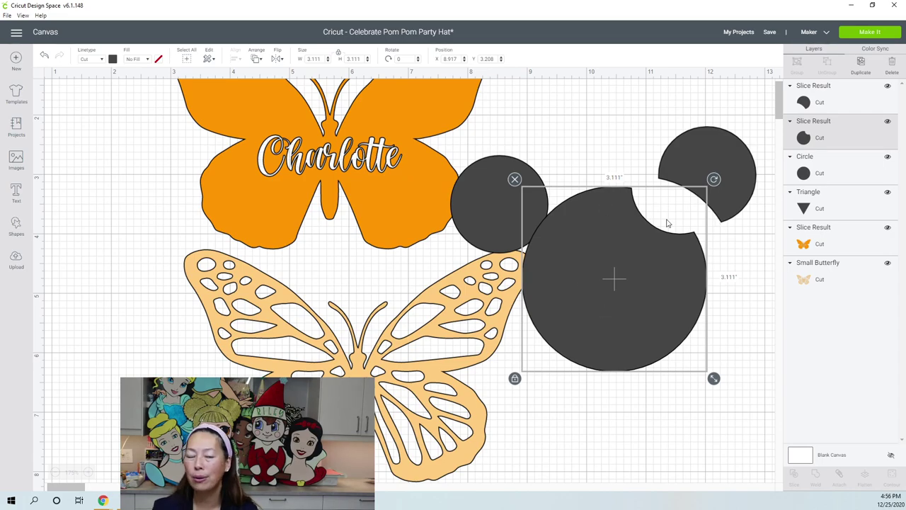
{"action": "left_click_drag", "start_coordinate": [505, 183], "coordinate": [668, 196]}
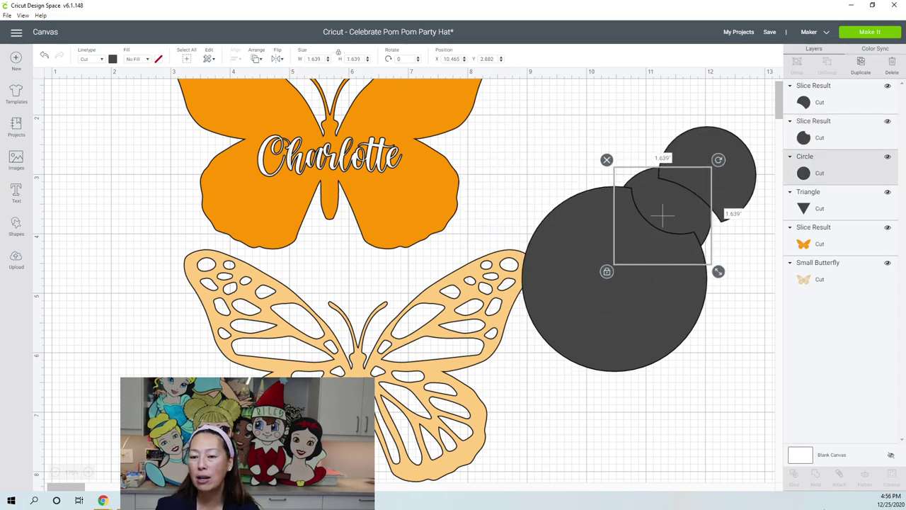
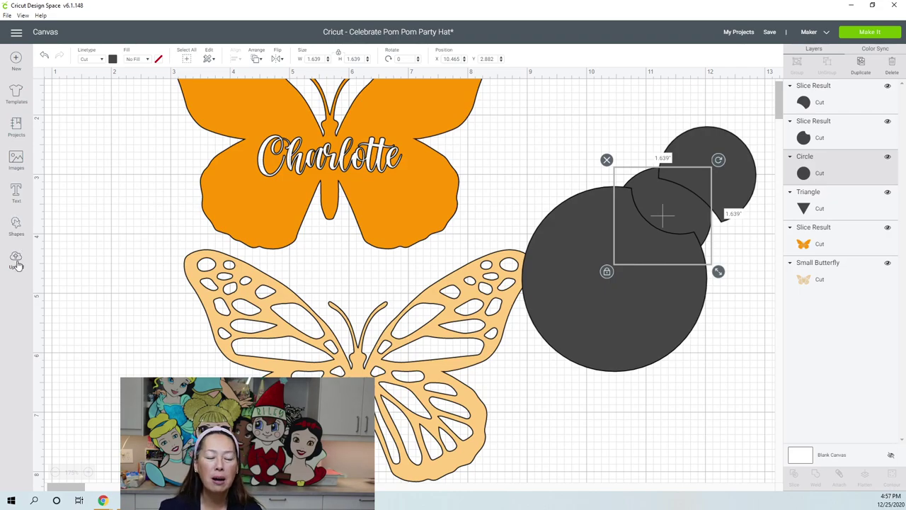
- Upload the image file 1 Moana from the Desktop, save it, and select it among the uploaded images
{"action": "left_click", "coordinate": [17, 262]}
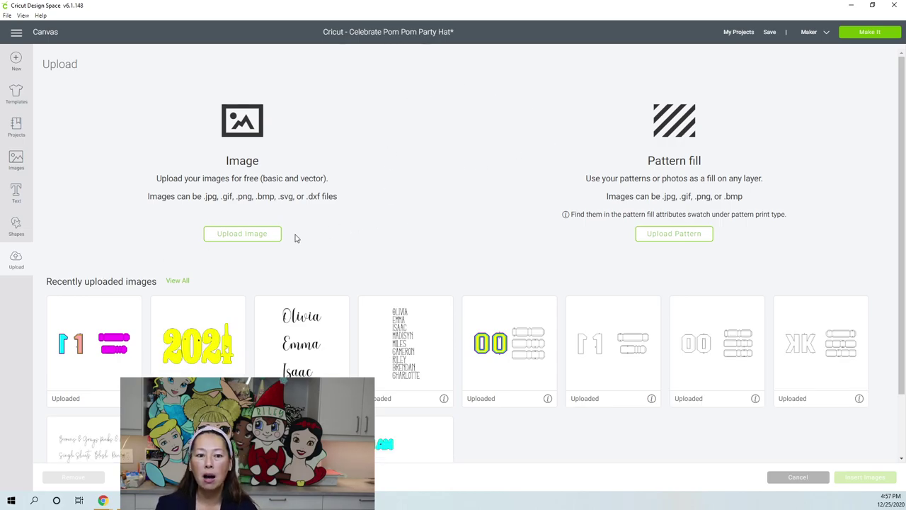
{"action": "left_click", "coordinate": [264, 237]}
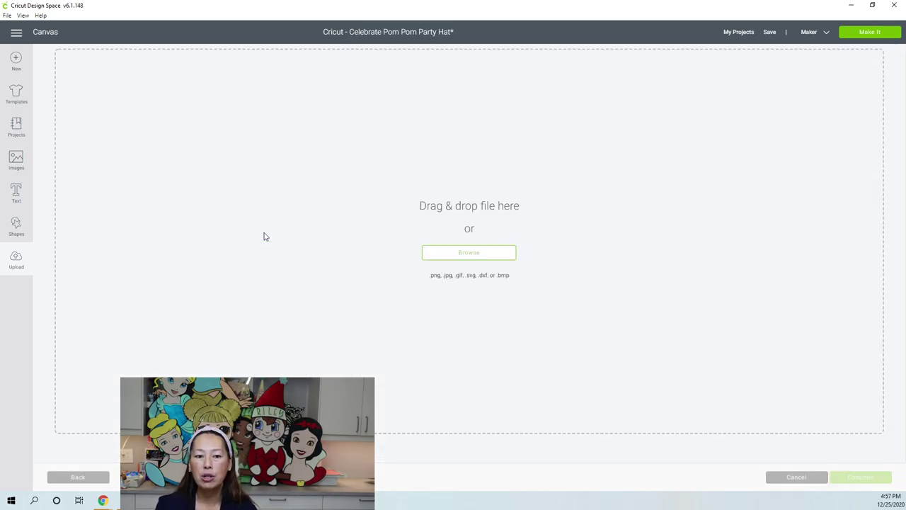
{"action": "left_click", "coordinate": [488, 255]}
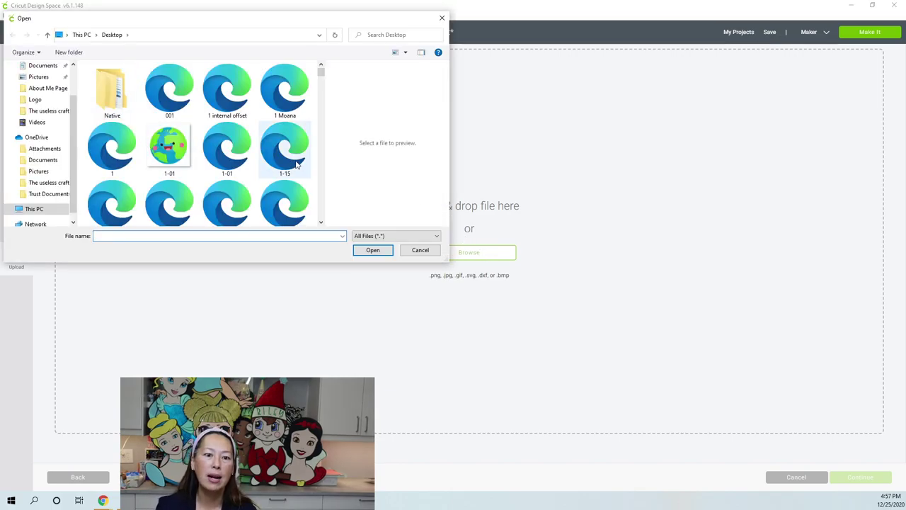
{"action": "left_click", "coordinate": [283, 105]}
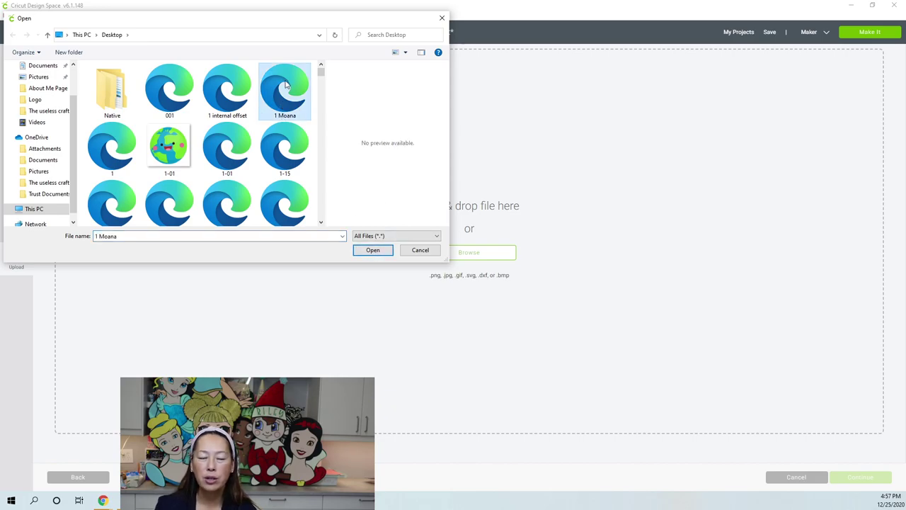
{"action": "left_click", "coordinate": [380, 255]}
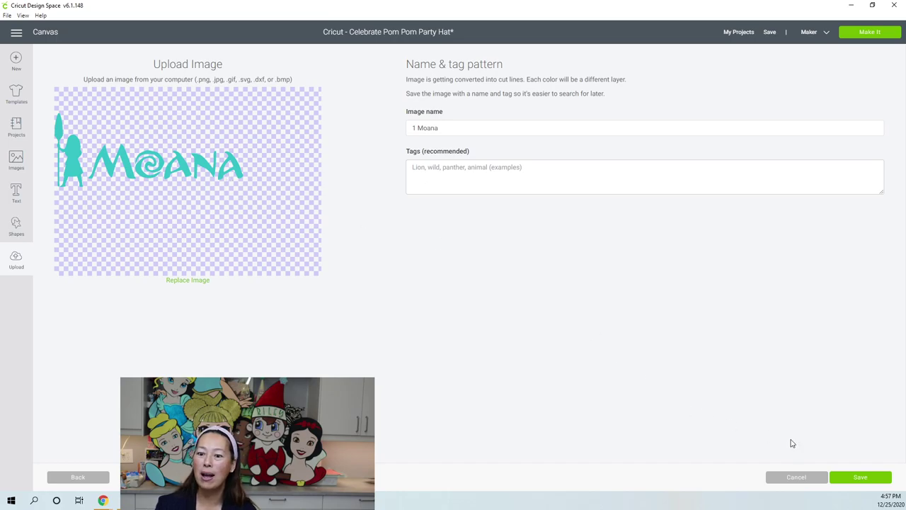
{"action": "left_click", "coordinate": [857, 479]}
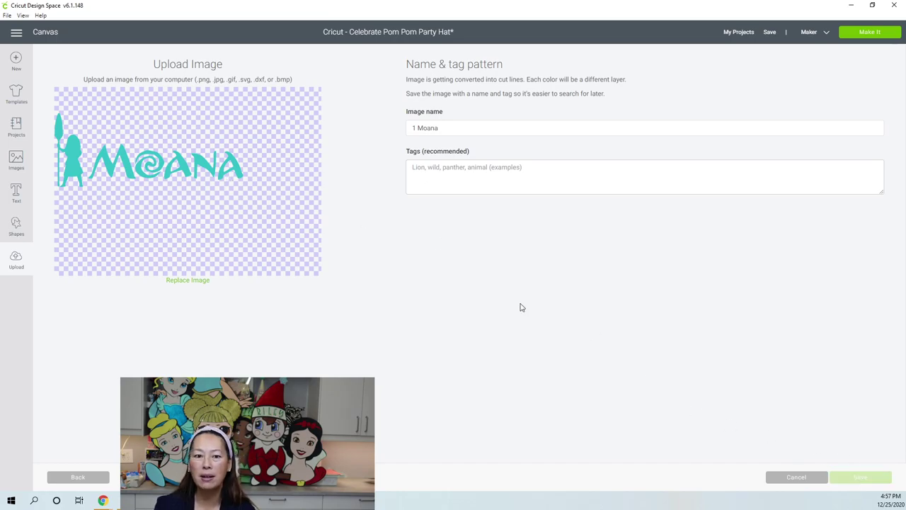
{"action": "left_click", "coordinate": [127, 324]}
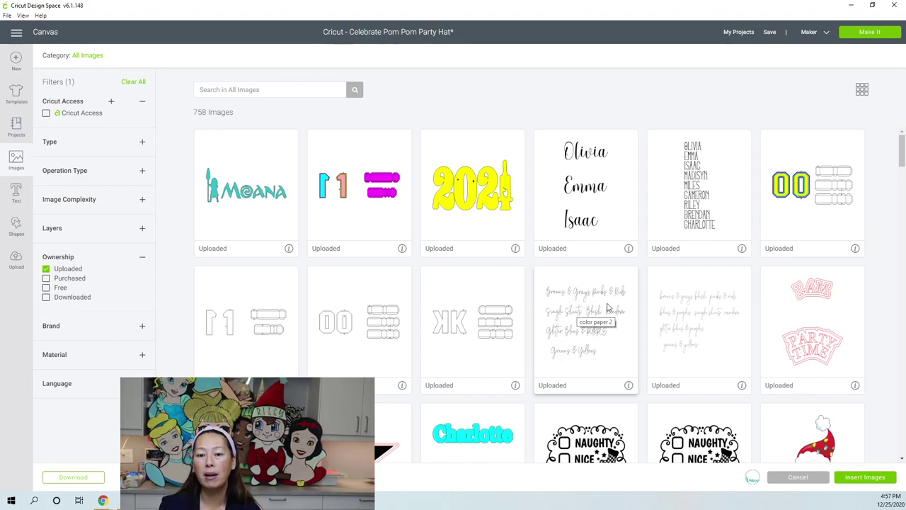
- Browse through the uploaded images as a source of ideas and leave the image library without inserting any
{"action": "scroll", "coordinate": [595, 340], "scroll_direction": "down", "scroll_amount": 2}
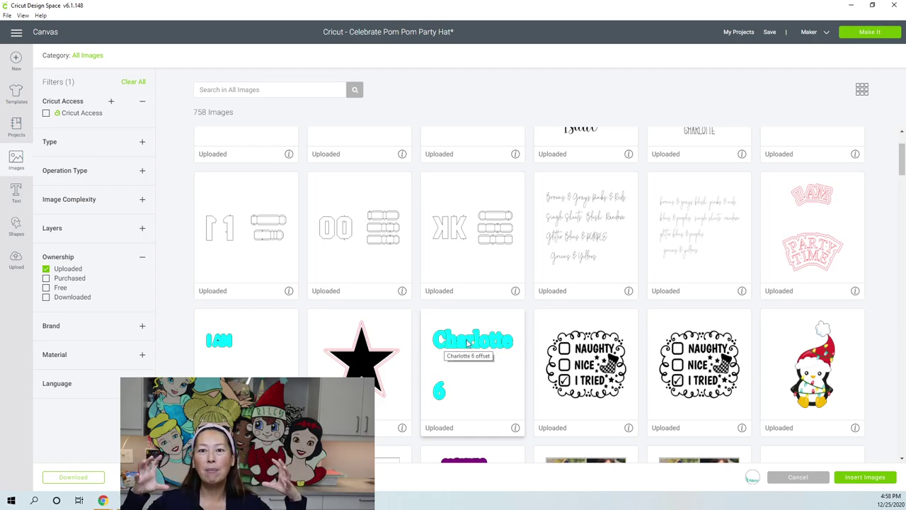
{"action": "scroll", "coordinate": [814, 305], "scroll_direction": "down", "scroll_amount": 2}
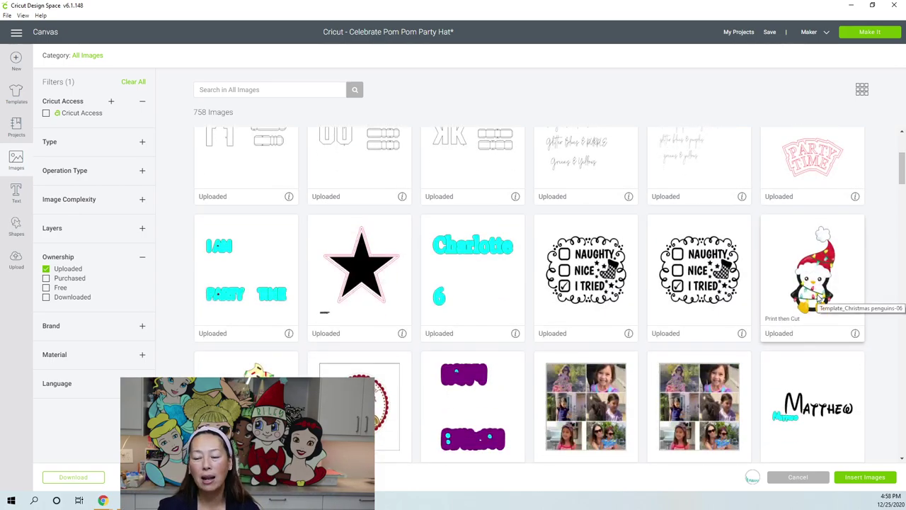
{"action": "scroll", "coordinate": [631, 305], "scroll_direction": "down", "scroll_amount": 2}
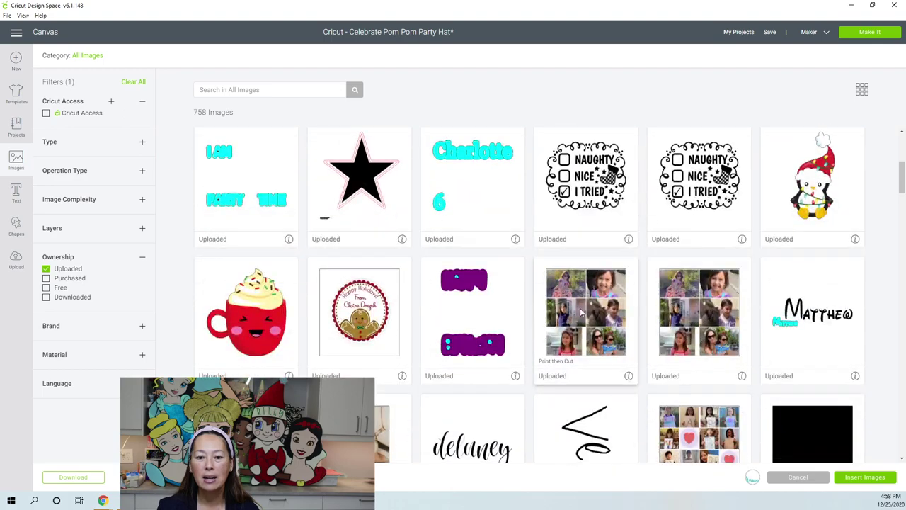
{"action": "scroll", "coordinate": [595, 324], "scroll_direction": "down", "scroll_amount": 4}
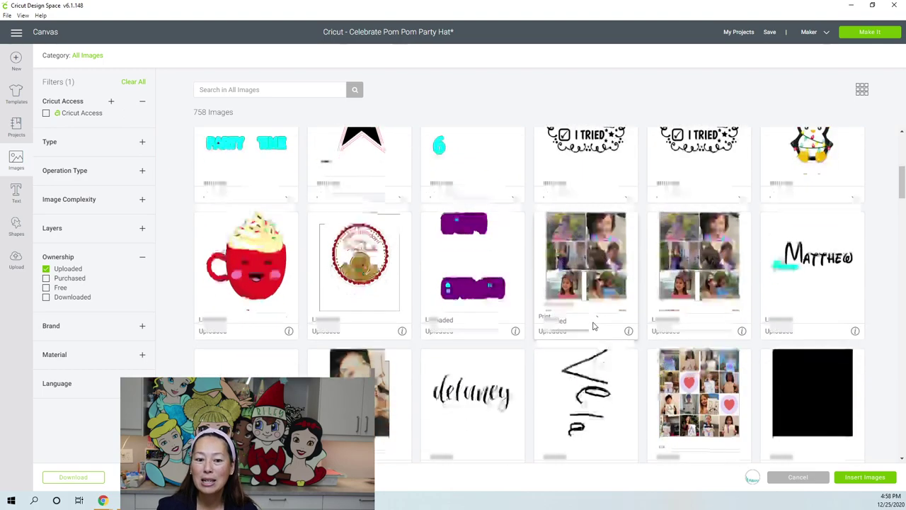
{"action": "scroll", "coordinate": [595, 324], "scroll_direction": "down", "scroll_amount": 1}
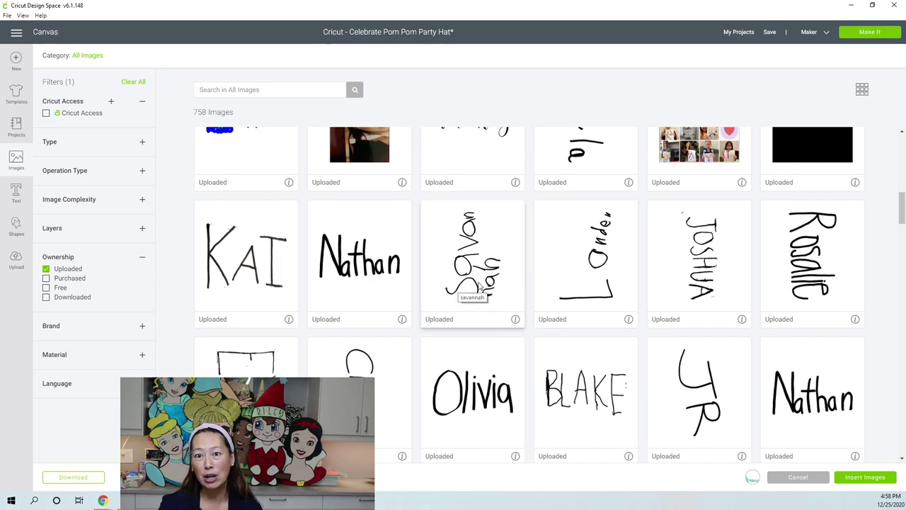
{"action": "scroll", "coordinate": [479, 284], "scroll_direction": "down", "scroll_amount": 4}
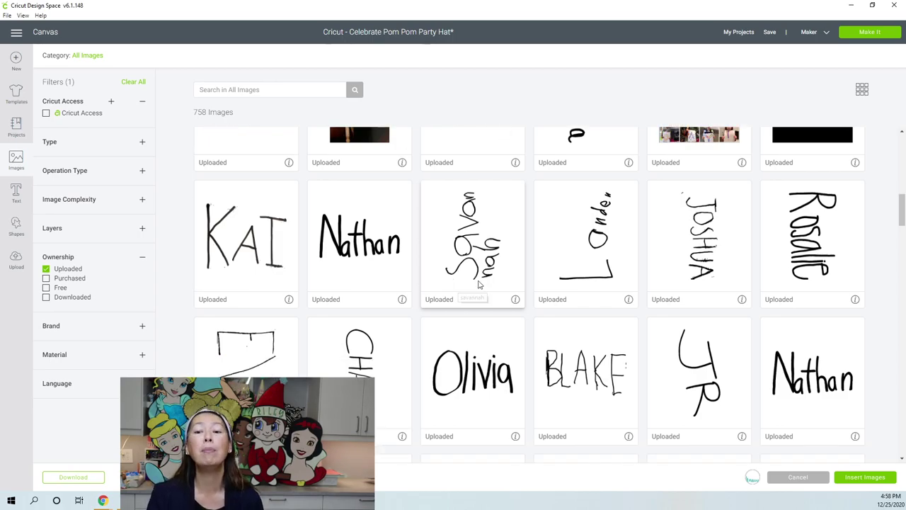
{"action": "scroll", "coordinate": [479, 284], "scroll_direction": "down", "scroll_amount": 6}
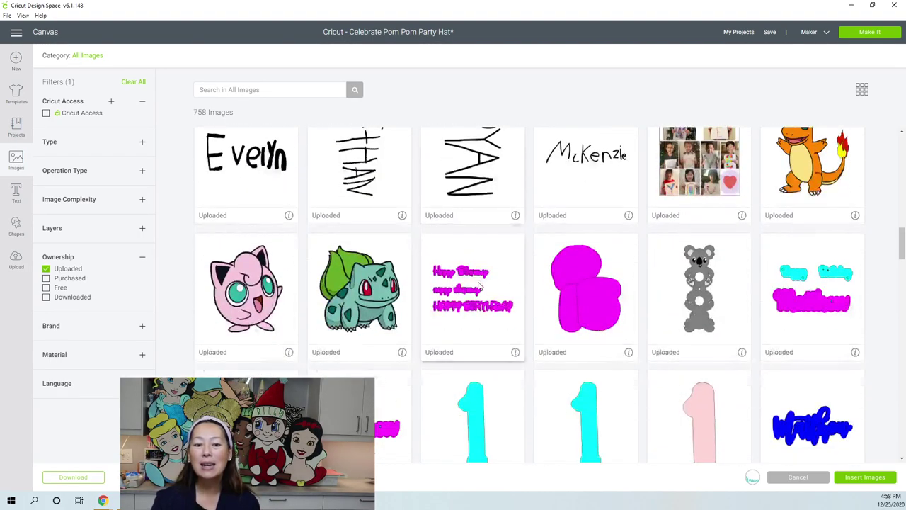
{"action": "scroll", "coordinate": [479, 285], "scroll_direction": "down", "scroll_amount": 3}
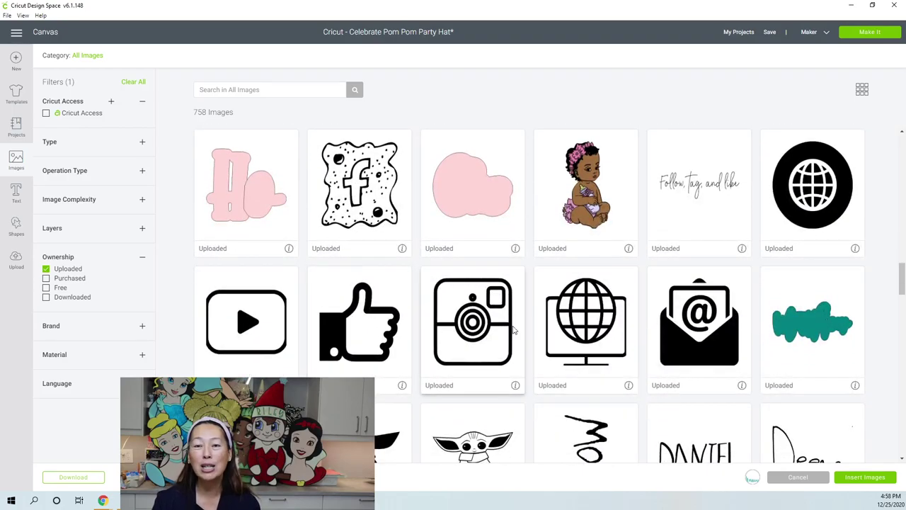
{"action": "scroll", "coordinate": [515, 330], "scroll_direction": "down", "scroll_amount": 3}
{"action": "scroll", "coordinate": [515, 330], "scroll_direction": "down", "scroll_amount": 2}
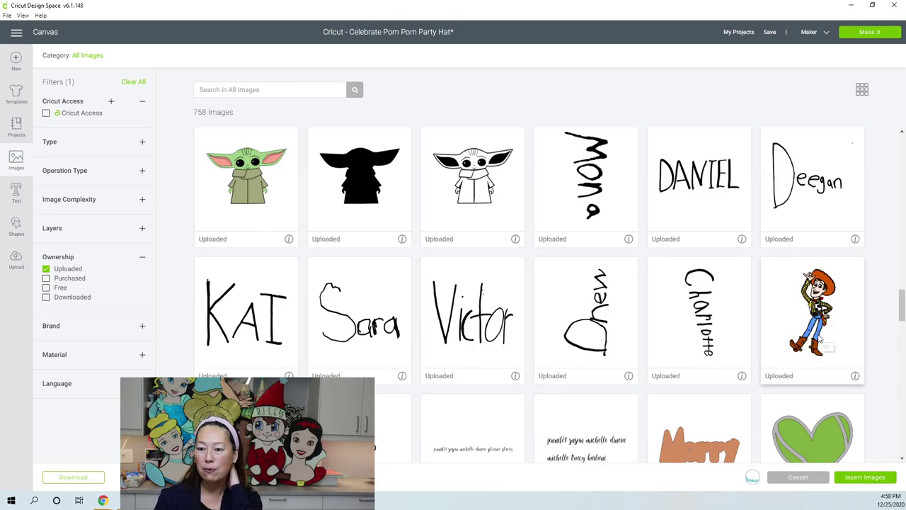
{"action": "scroll", "coordinate": [527, 340], "scroll_direction": "down", "scroll_amount": 2}
{"action": "scroll", "coordinate": [527, 341], "scroll_direction": "down", "scroll_amount": 2}
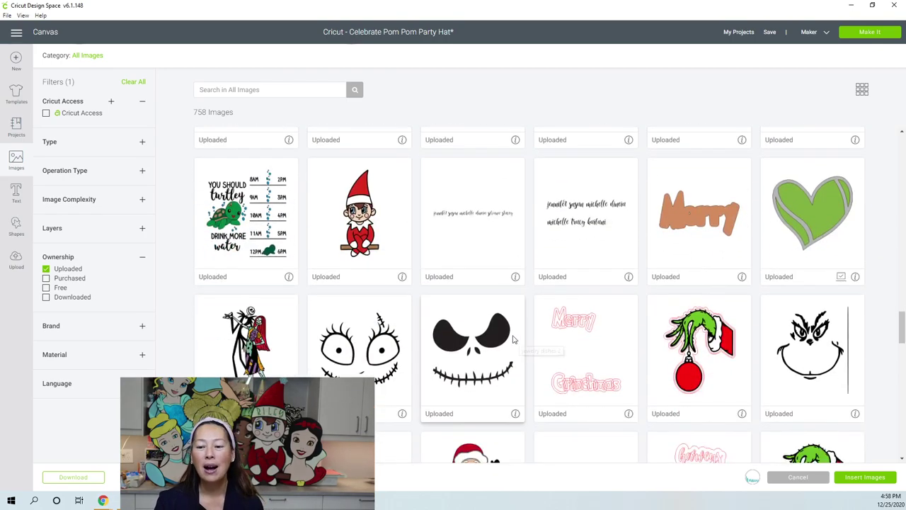
{"action": "scroll", "coordinate": [773, 390], "scroll_direction": "down", "scroll_amount": 10}
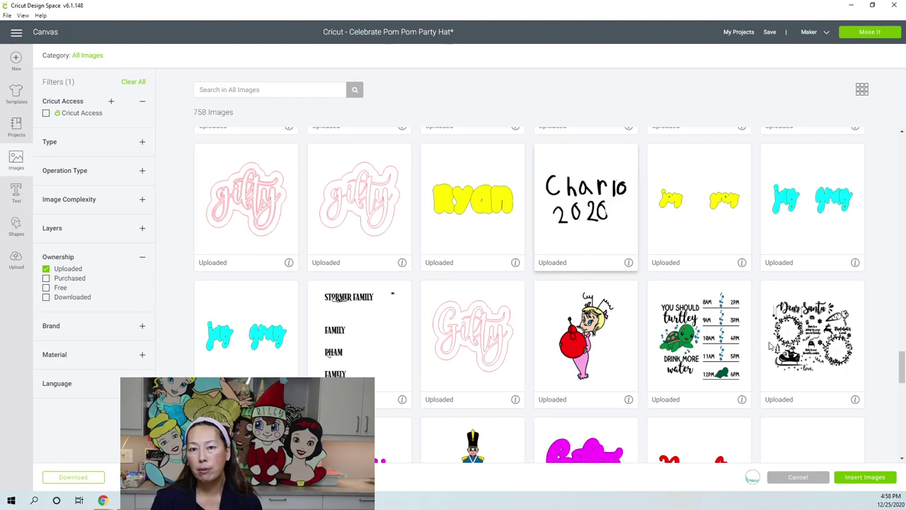
{"action": "scroll", "coordinate": [709, 377], "scroll_direction": "down", "scroll_amount": 3}
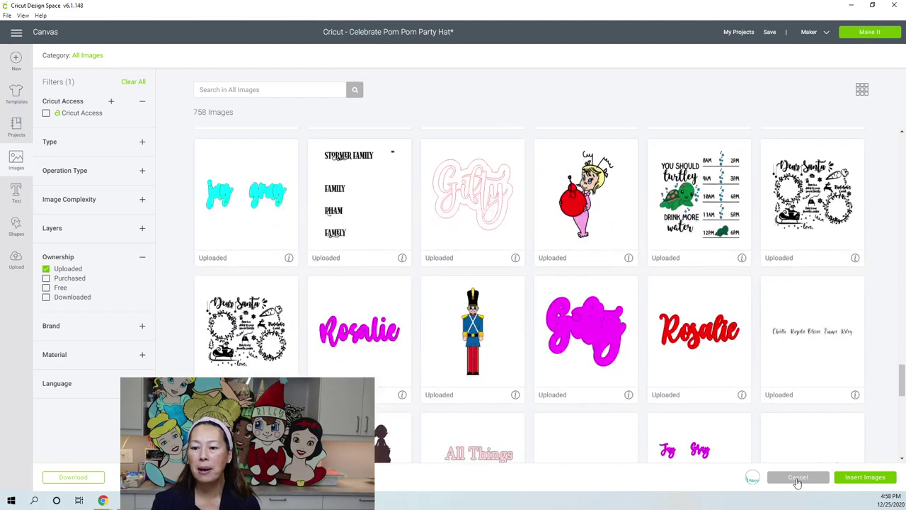
{"action": "left_click", "coordinate": [798, 477]}
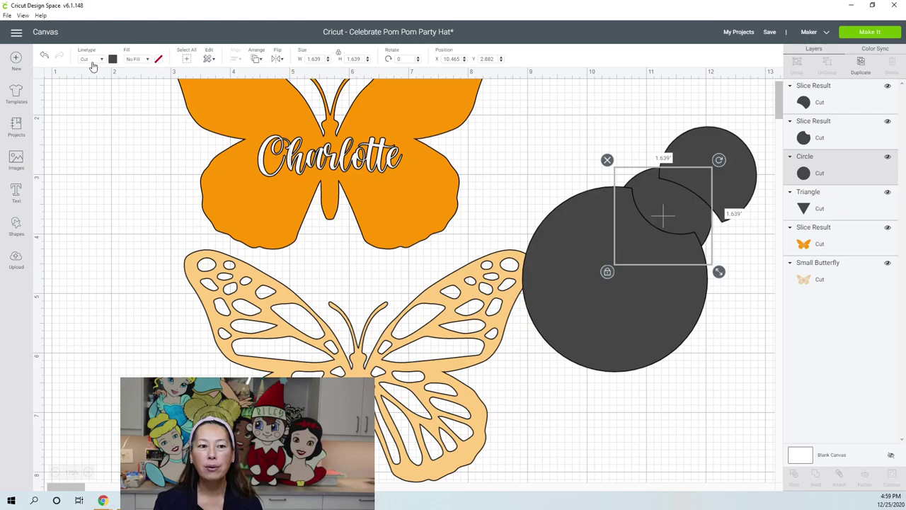
- Move the notched large circle to about X 1.833, Y 2.278, overlapping the butterflies, and set its linetype to Draw
{"action": "left_click_drag", "start_coordinate": [615, 324], "coordinate": [201, 257]}
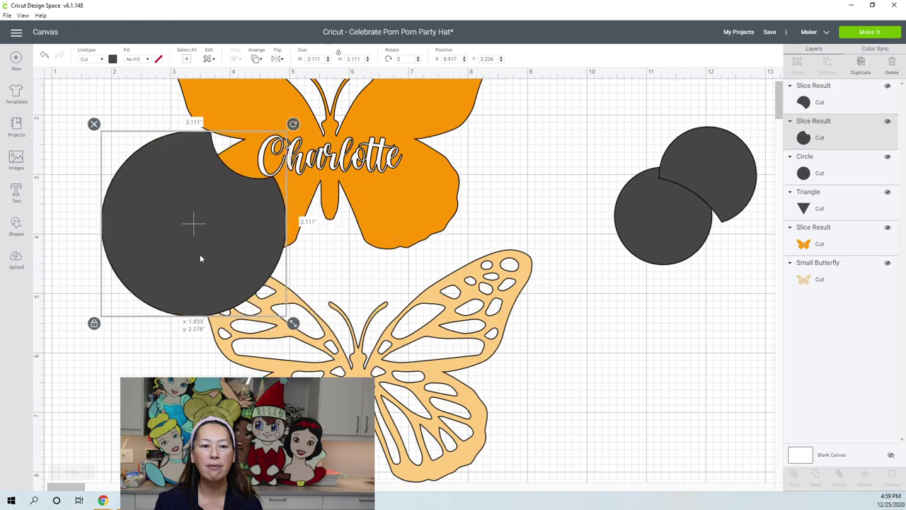
{"action": "left_click", "coordinate": [102, 60]}
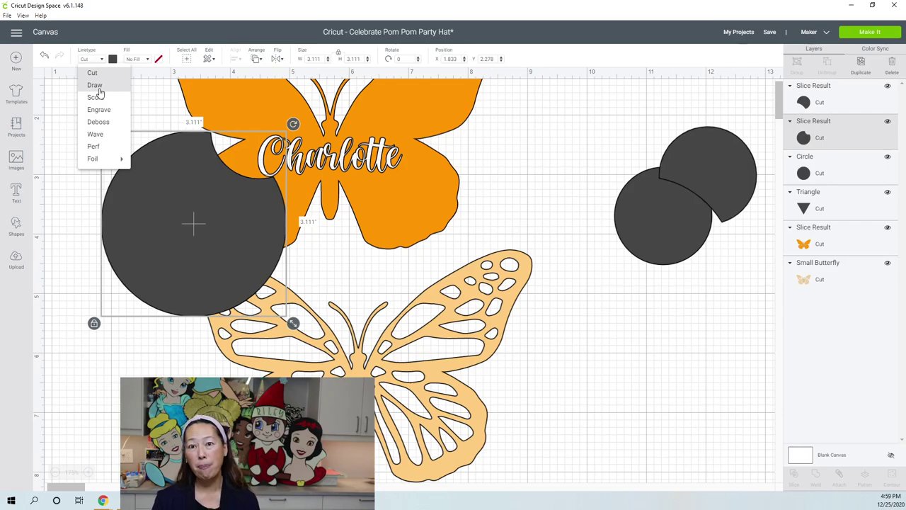
{"action": "left_click", "coordinate": [97, 85]}
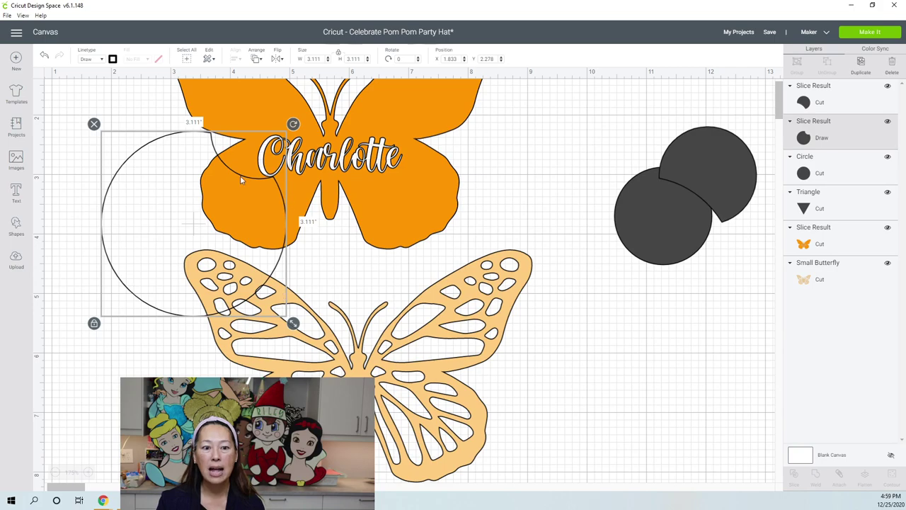
- View the pen colors available for the notched circle and set its linetype back to Cut
{"action": "left_click", "coordinate": [113, 59]}
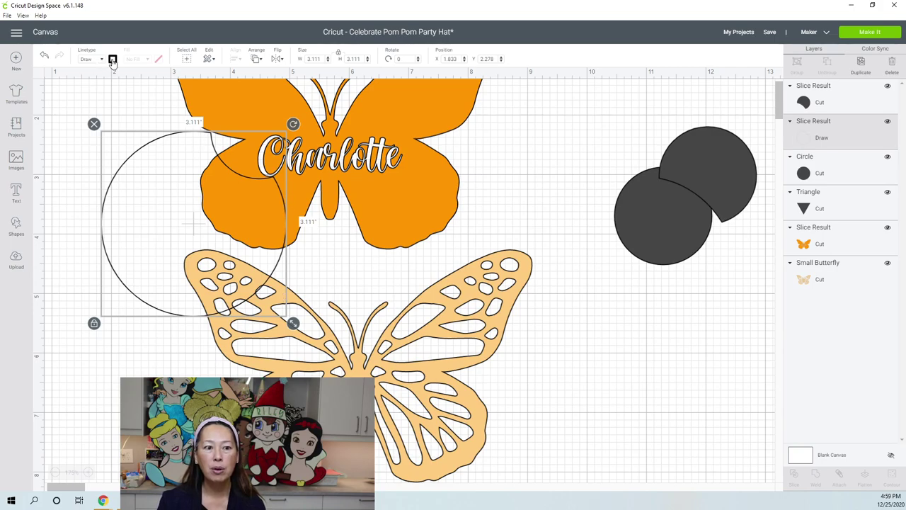
{"action": "left_click", "coordinate": [112, 61]}
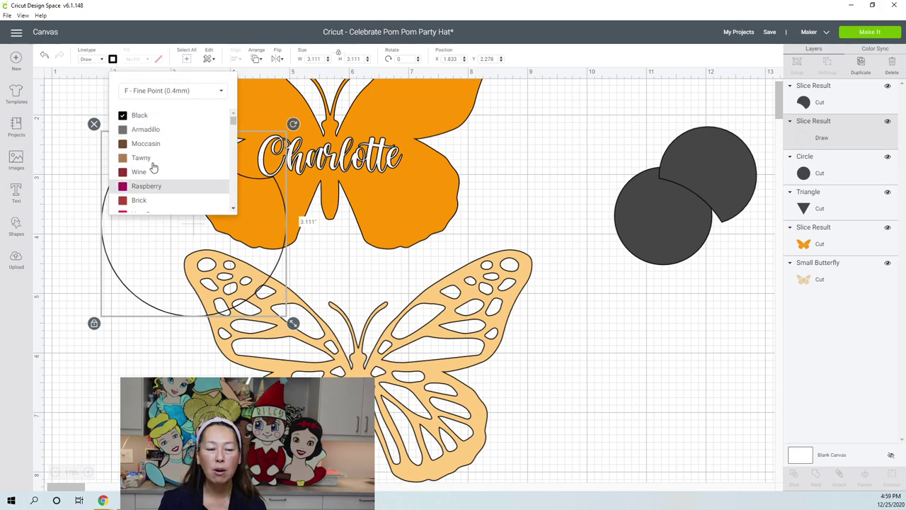
{"action": "left_click", "coordinate": [99, 61]}
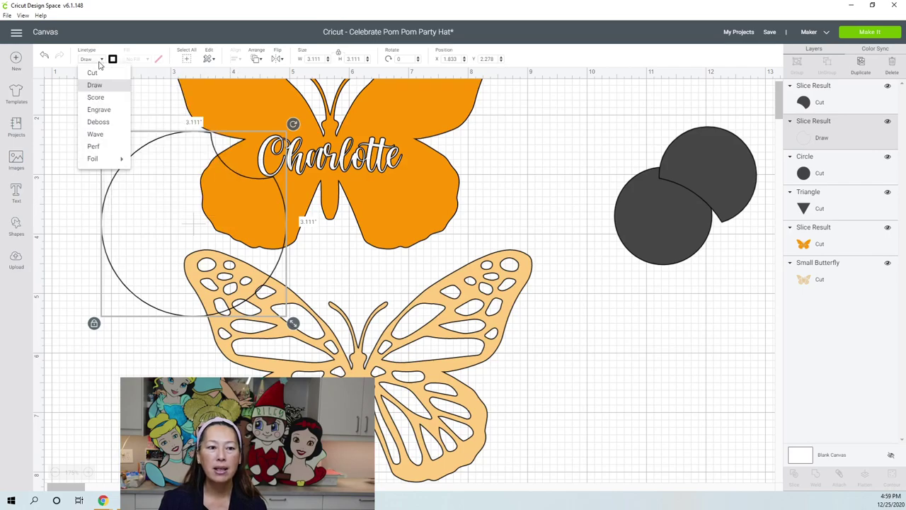
{"action": "left_click", "coordinate": [100, 71]}
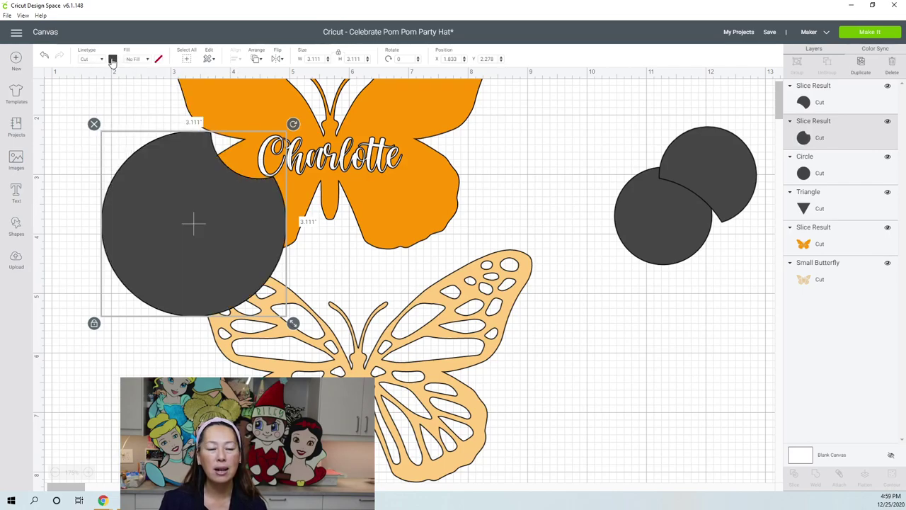
- Examine the notched circle's material colors, its linetype options including the Foil weights, and its fill options
{"action": "left_click", "coordinate": [112, 60]}
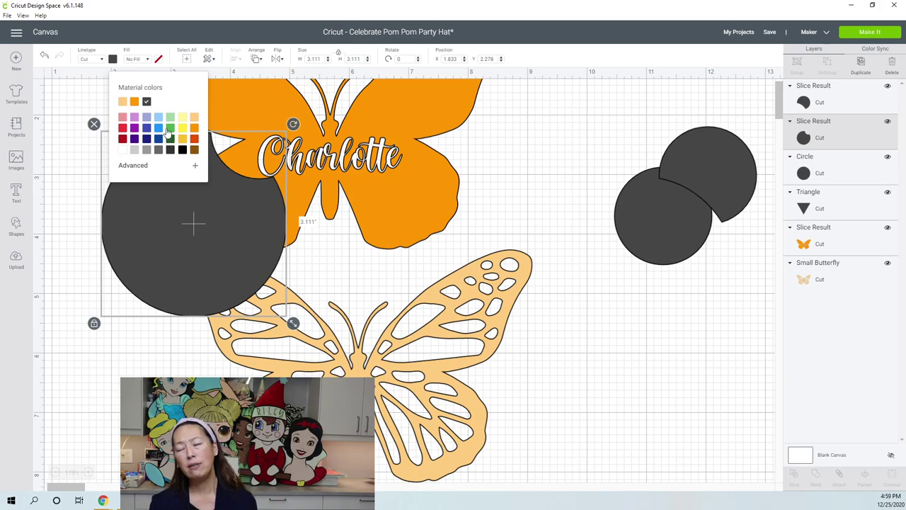
{"action": "left_click", "coordinate": [102, 60]}
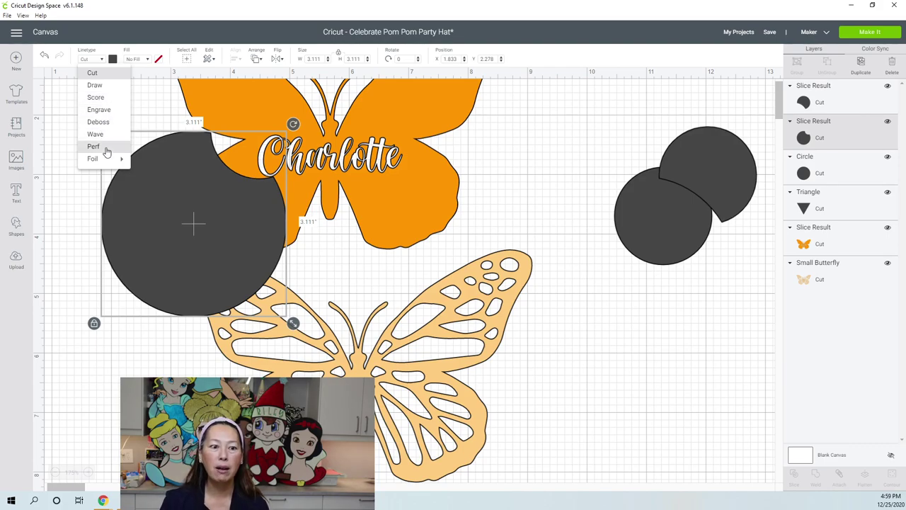
{"action": "mouse_move", "coordinate": [105, 162]}
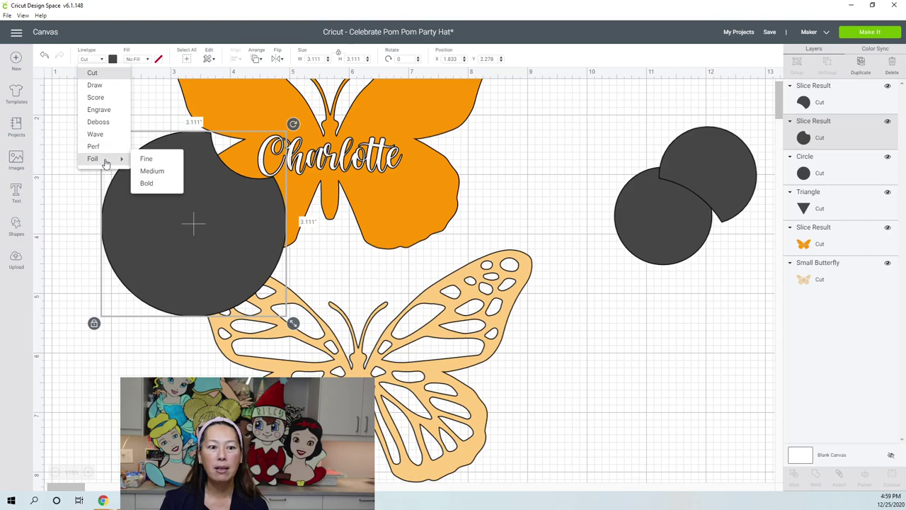
{"action": "left_click", "coordinate": [148, 62]}
{"action": "left_click", "coordinate": [148, 61]}
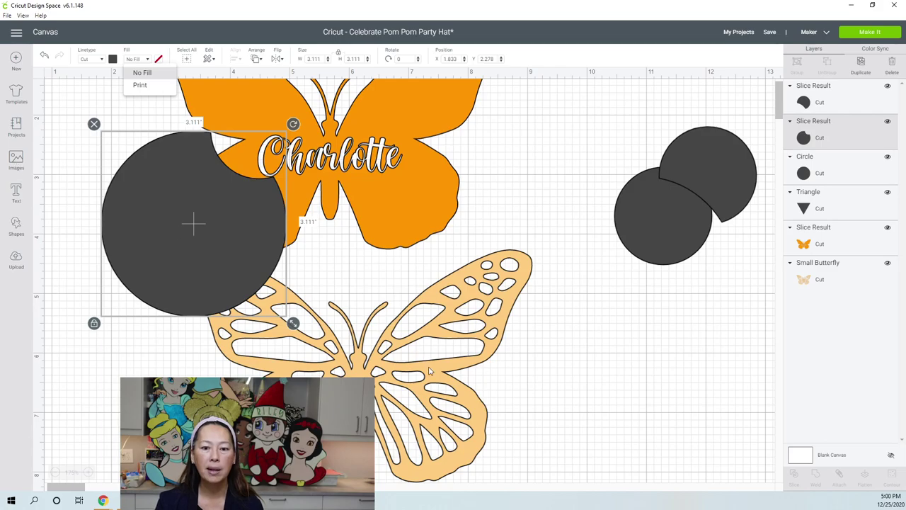
- Move the small butterfly to about X 4.743, Y 3.674 and insert the uploaded Print then Cut Christmas penguin image
{"action": "left_click_drag", "start_coordinate": [381, 367], "coordinate": [464, 336]}
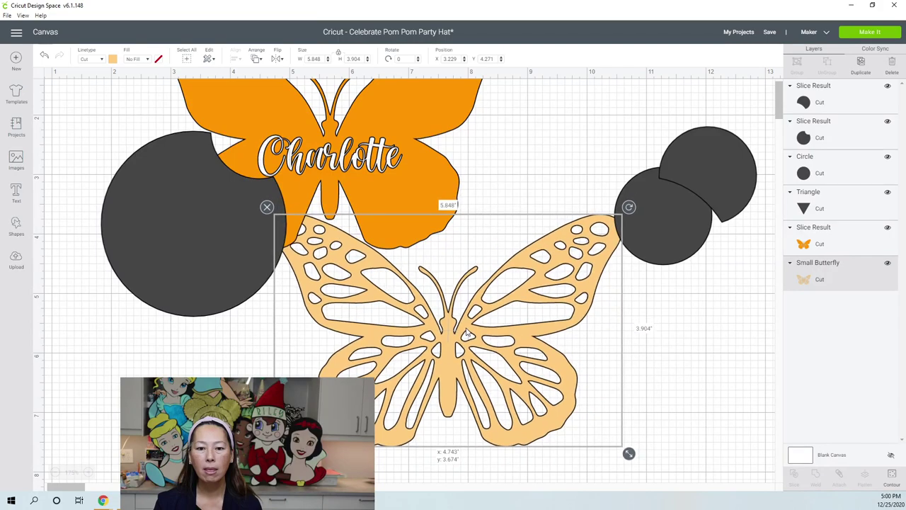
{"action": "left_click", "coordinate": [16, 262]}
{"action": "scroll", "coordinate": [355, 343], "scroll_direction": "down", "scroll_amount": 1}
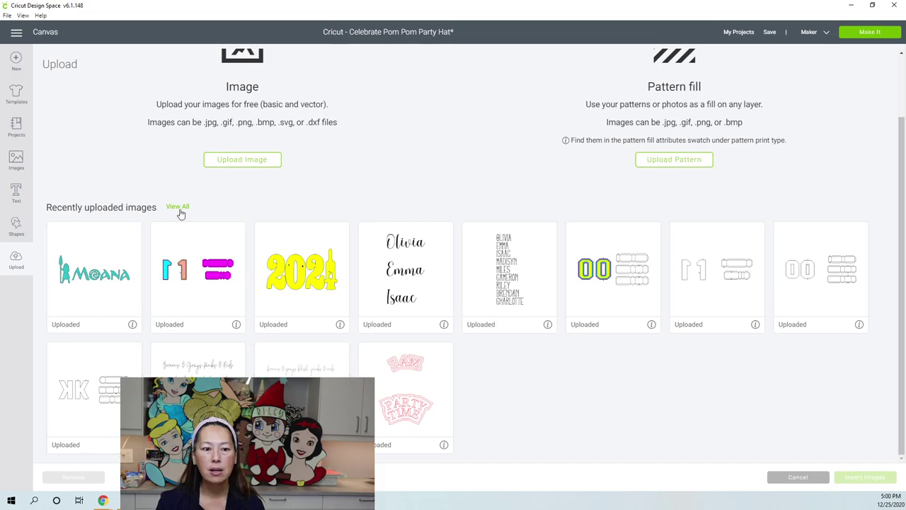
{"action": "left_click", "coordinate": [179, 208]}
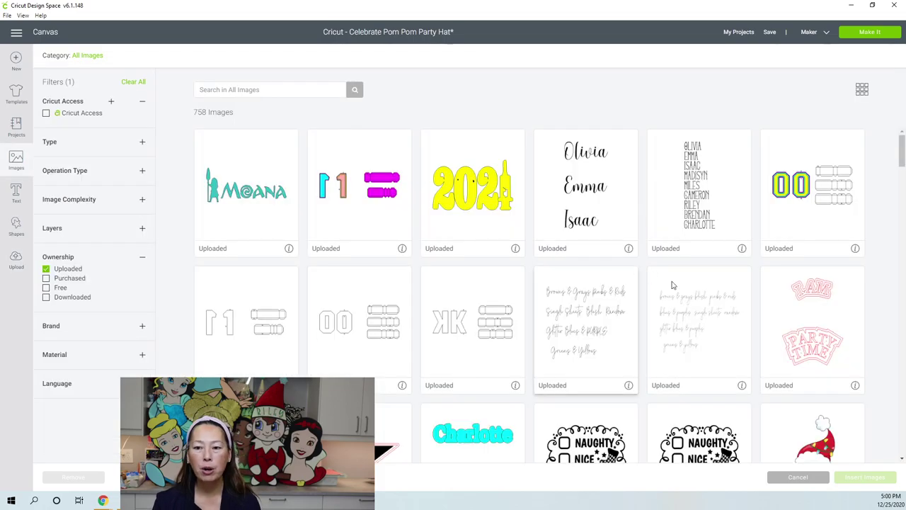
{"action": "scroll", "coordinate": [652, 278], "scroll_direction": "down", "scroll_amount": 2}
{"action": "left_click", "coordinate": [822, 321]}
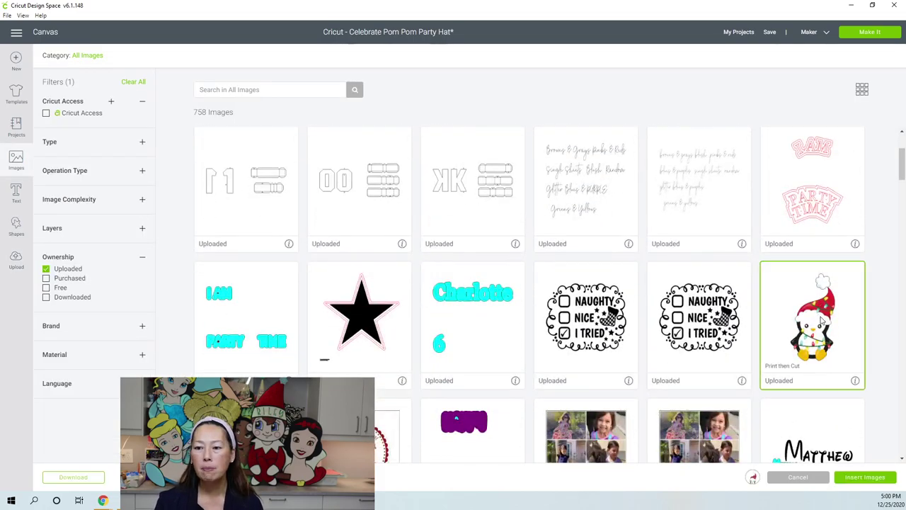
{"action": "left_click", "coordinate": [873, 480]}
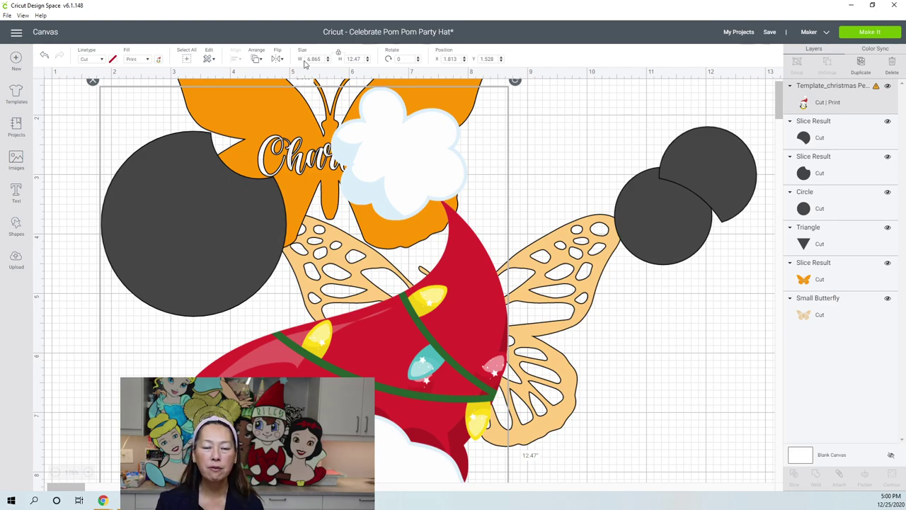
- Set the penguin image's height to 5 inches and place it over the notched circle at about X 2.368, Y 1.972
{"action": "left_click", "coordinate": [354, 59]}
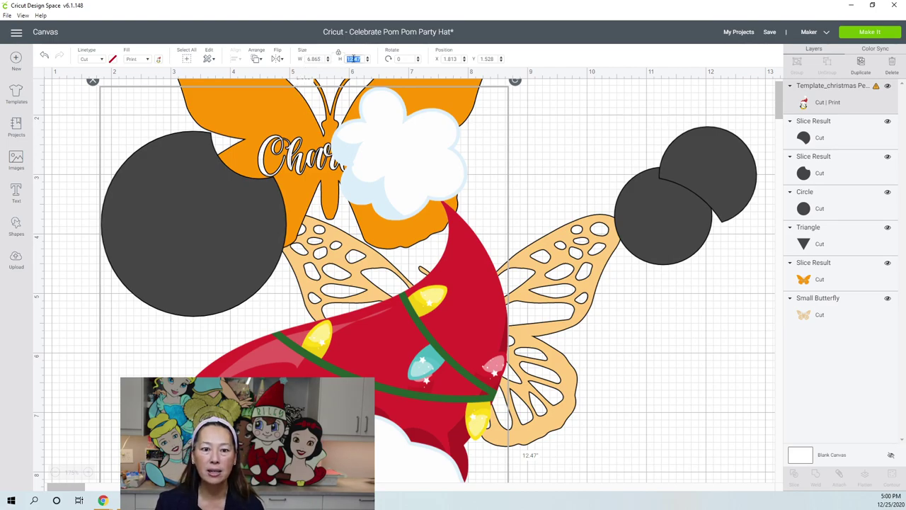
{"action": "type", "text": "5"}
{"action": "key", "text": "Tab"}
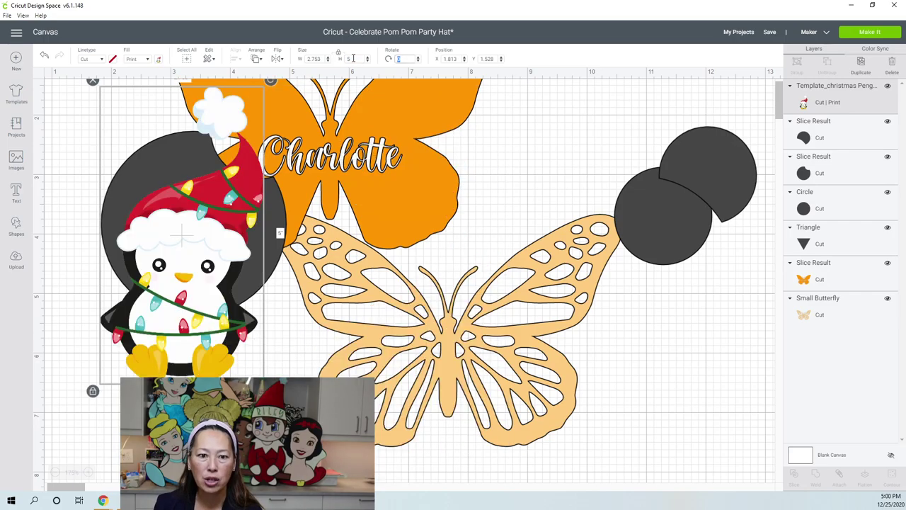
{"action": "left_click_drag", "start_coordinate": [201, 223], "coordinate": [521, 232]}
{"action": "left_click", "coordinate": [815, 98]}
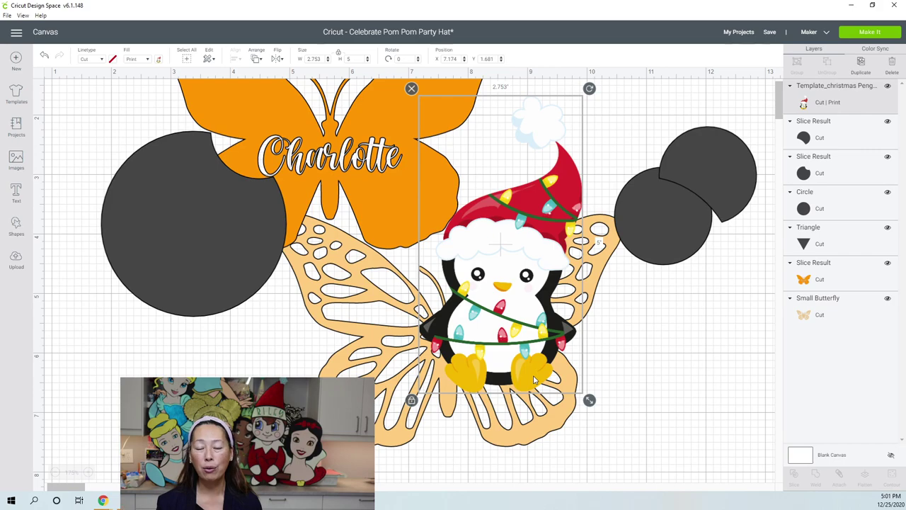
{"action": "left_click_drag", "start_coordinate": [528, 130], "coordinate": [244, 148]}
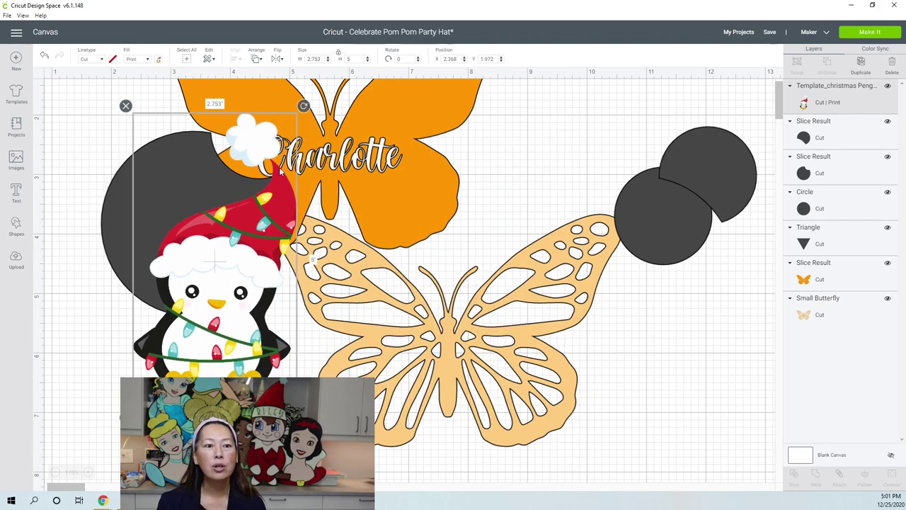
- Switch the penguin's fill to No Fill and return it to Print
{"action": "left_click", "coordinate": [142, 62]}
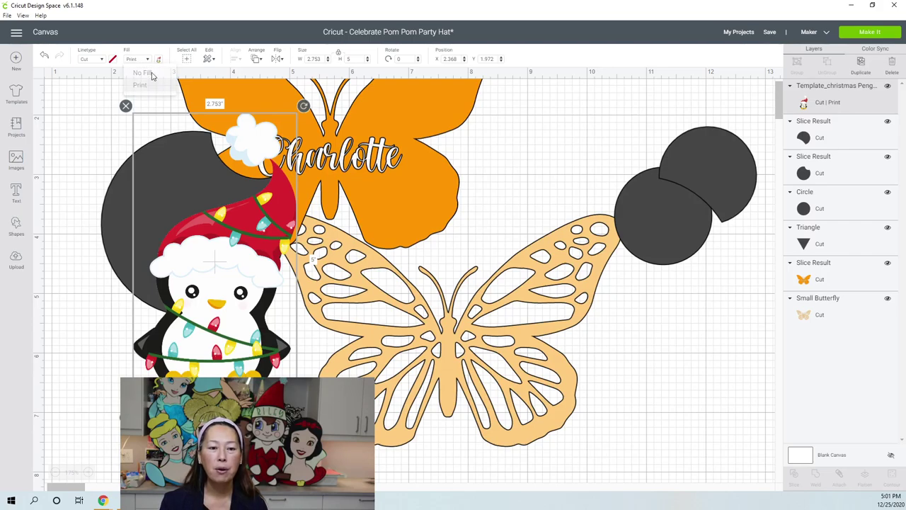
{"action": "left_click", "coordinate": [142, 73]}
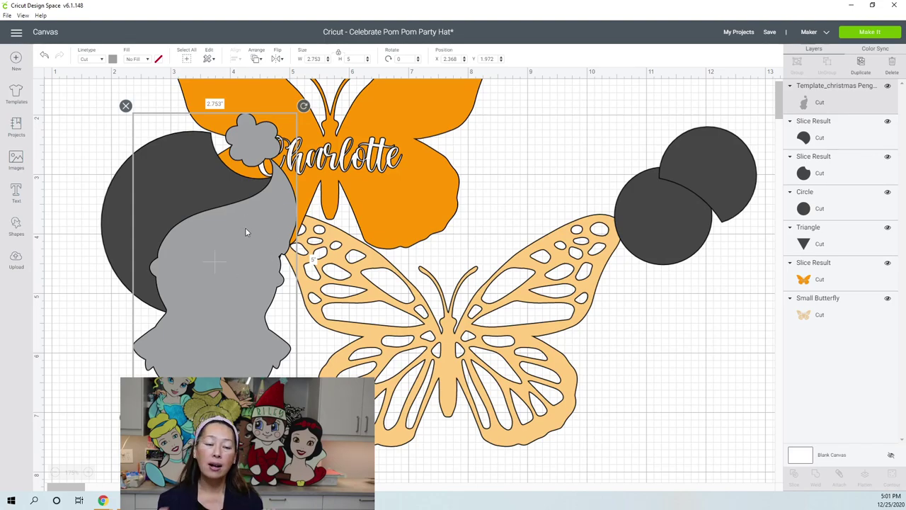
{"action": "left_click", "coordinate": [146, 59]}
{"action": "left_click", "coordinate": [141, 87]}
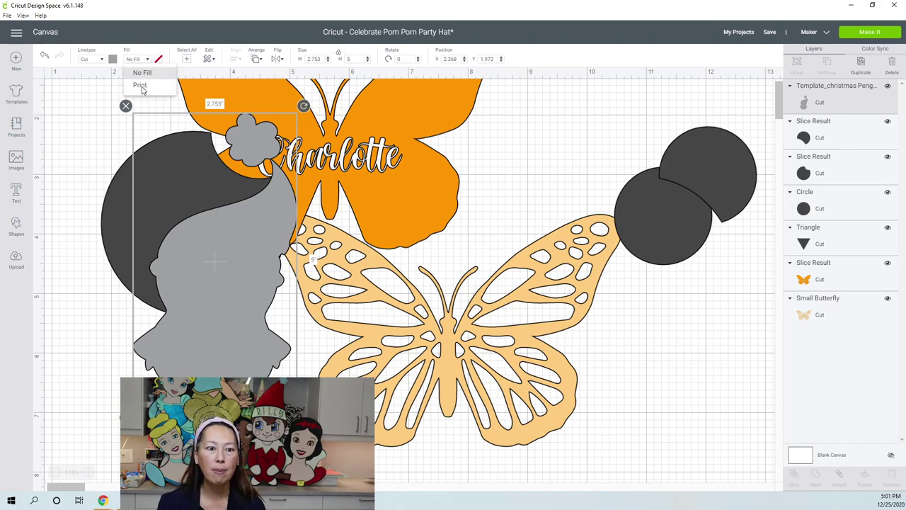